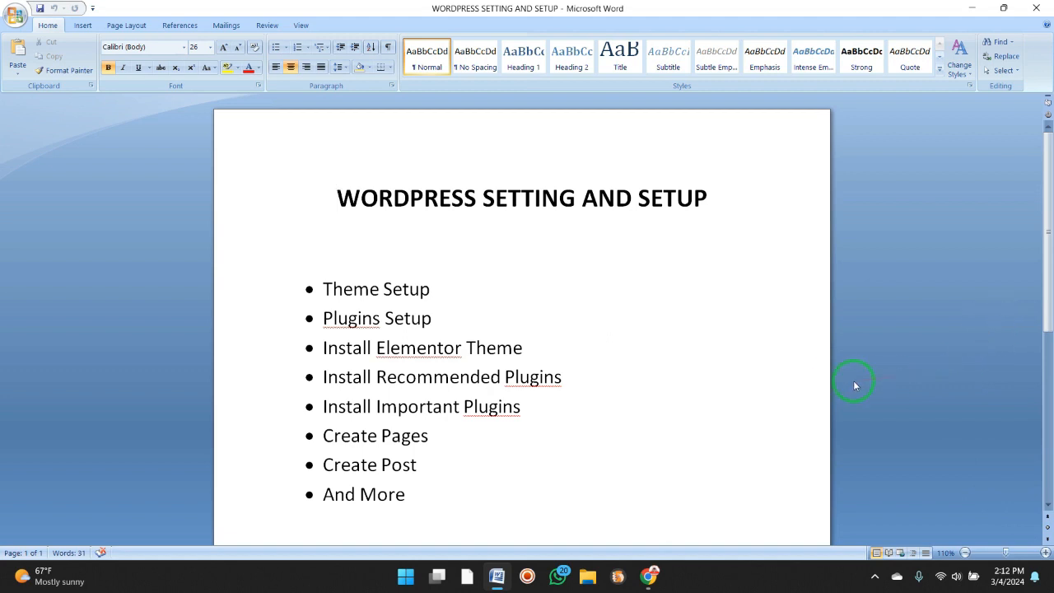
Review the setup topics listed in the Word document and return to the WordPress dashboard in Chrome.
{"action": "left_click", "coordinate": [660, 572]}
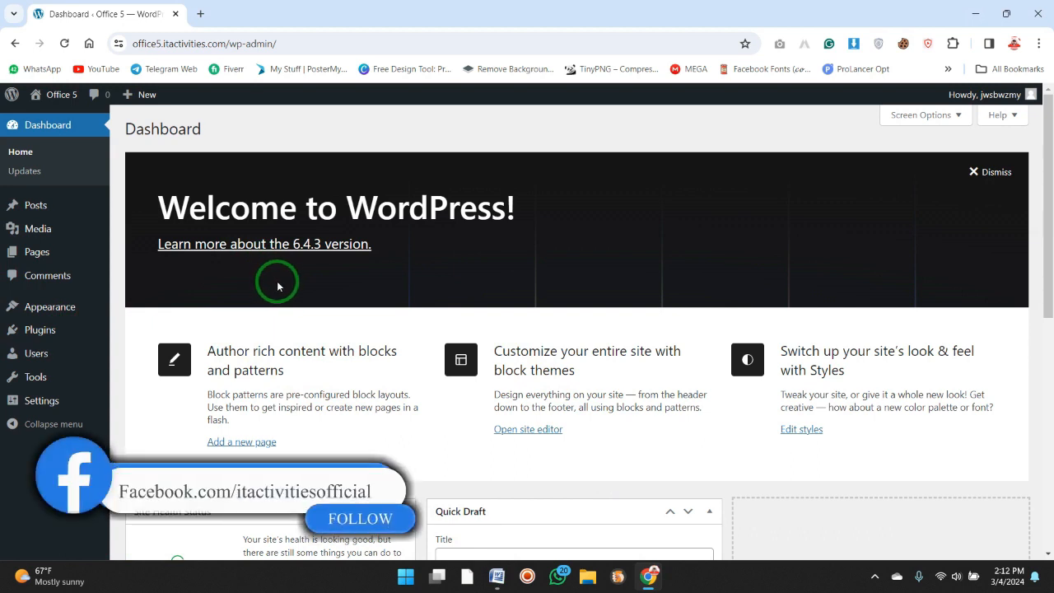
{"action": "left_click", "coordinate": [497, 576]}
{"action": "left_click_drag", "start_coordinate": [462, 323], "coordinate": [325, 290]}
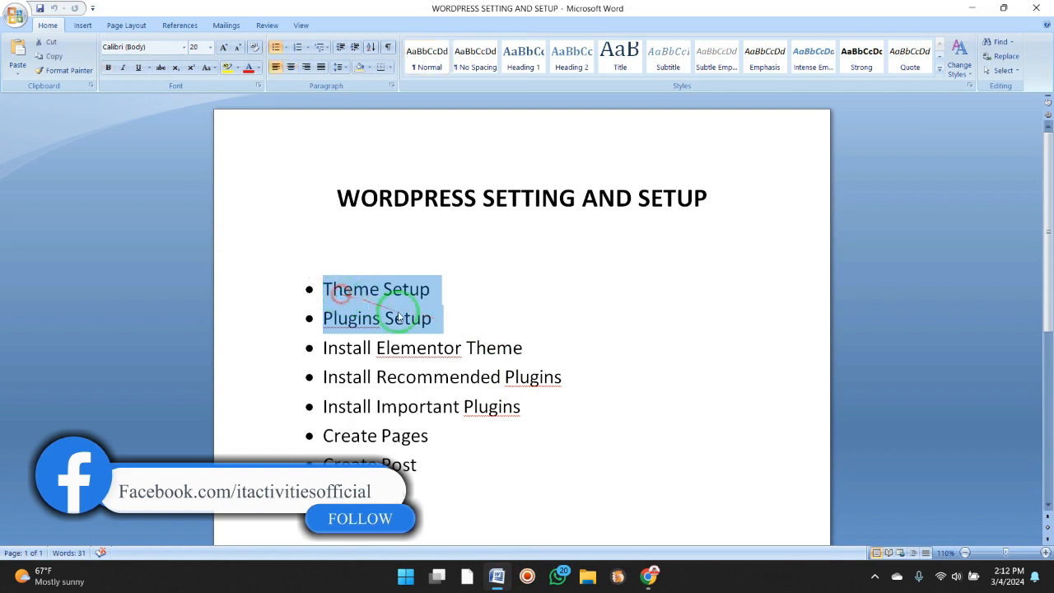
{"action": "left_click", "coordinate": [545, 372]}
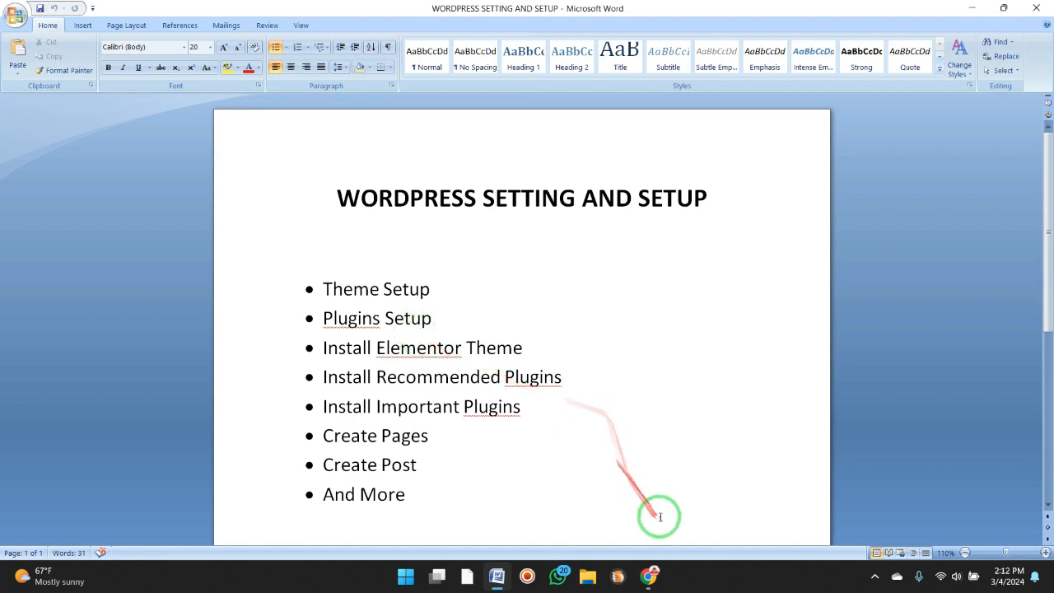
{"action": "left_click", "coordinate": [650, 575]}
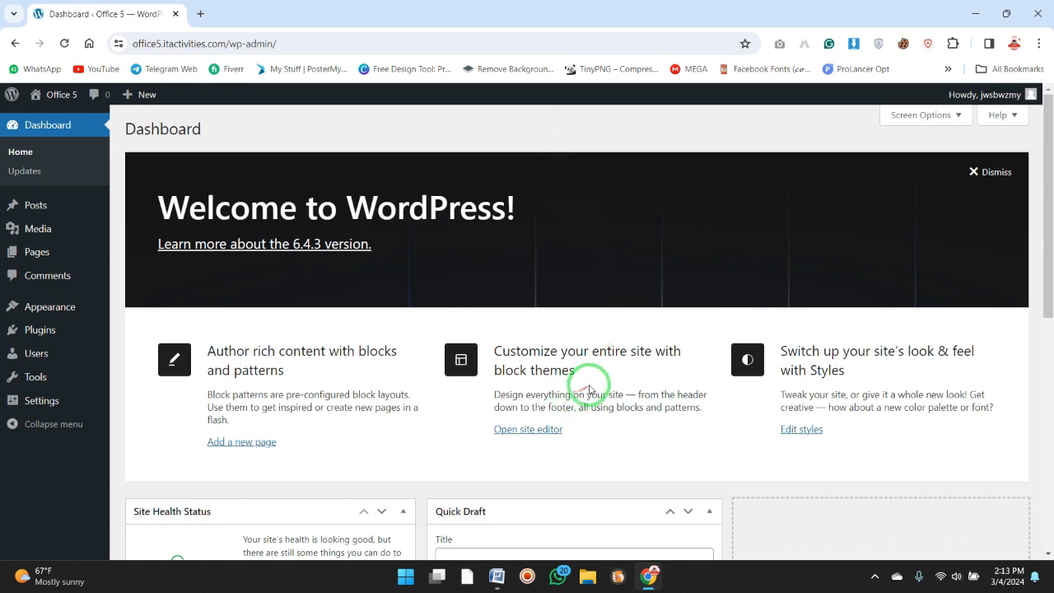
{"action": "mouse_move", "coordinate": [494, 587]}
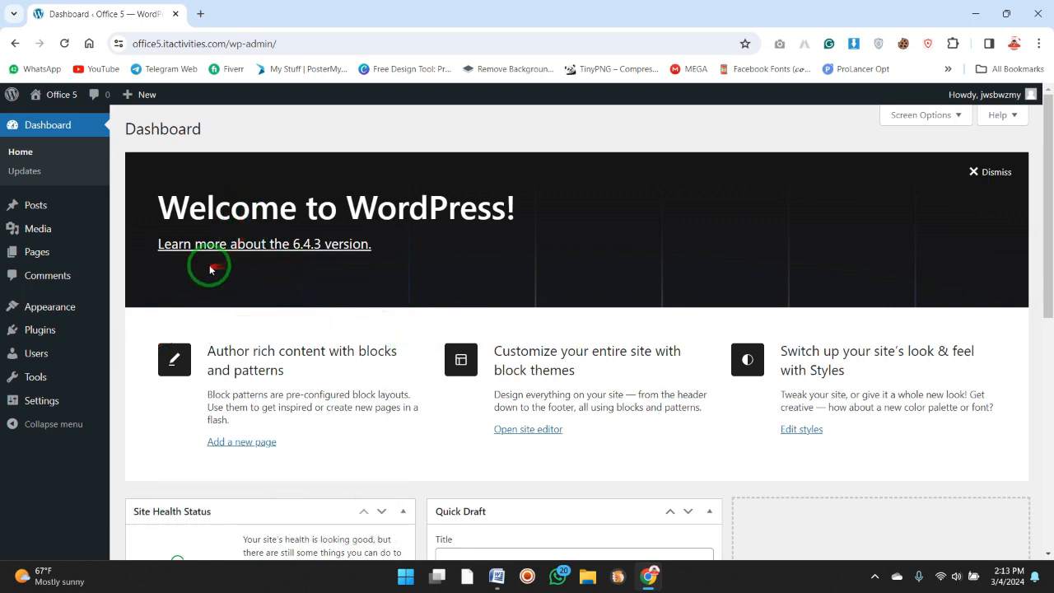
Move the "Hello world!" post to the trash and delete it permanently.
{"action": "left_click", "coordinate": [65, 206]}
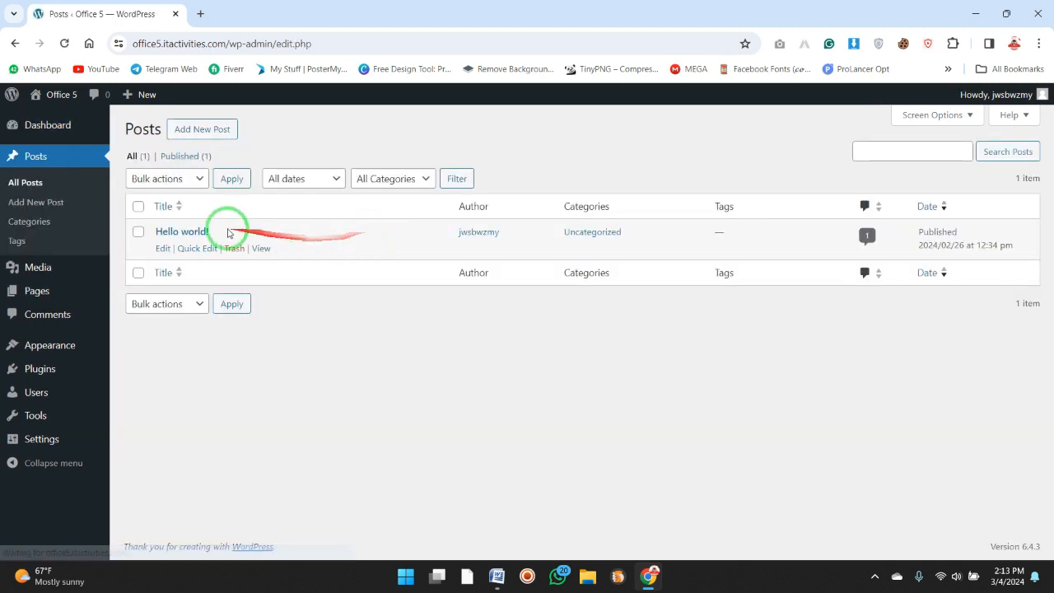
{"action": "left_click", "coordinate": [137, 206]}
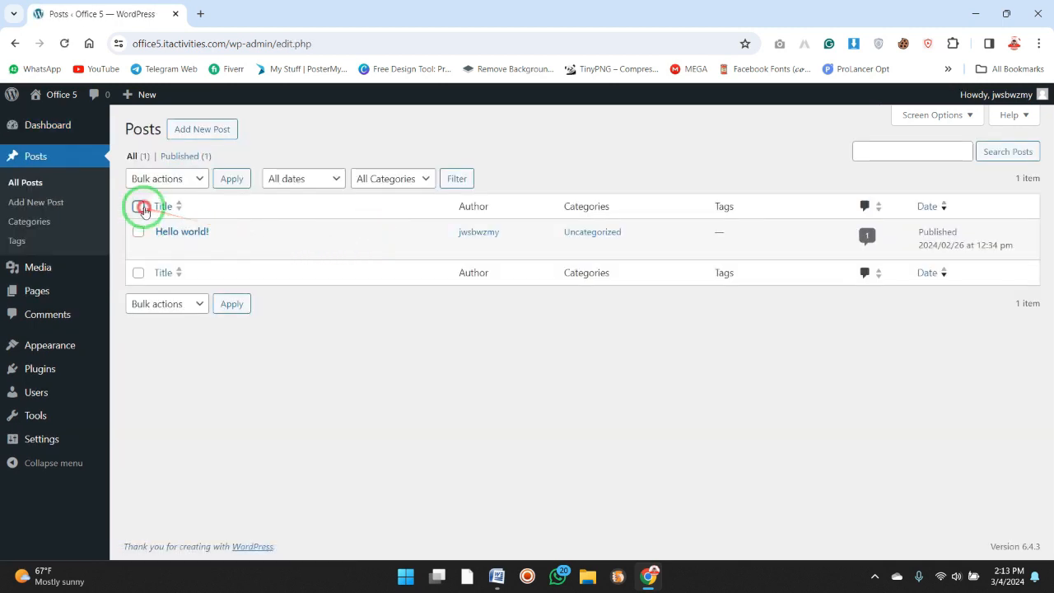
{"action": "left_click", "coordinate": [182, 179]}
{"action": "left_click", "coordinate": [175, 223]}
{"action": "left_click", "coordinate": [229, 179]}
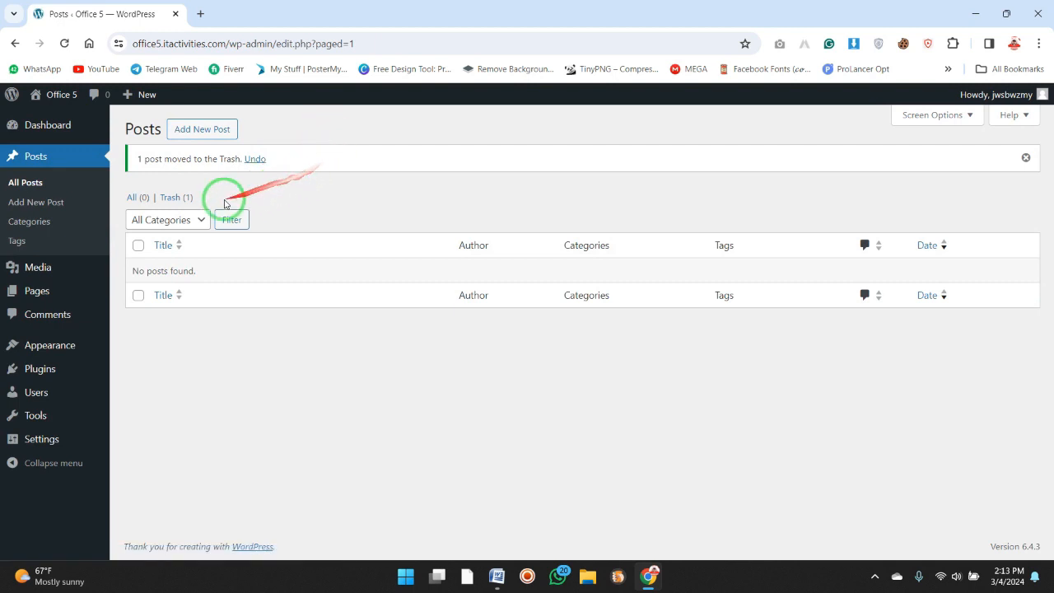
{"action": "left_click", "coordinate": [157, 198]}
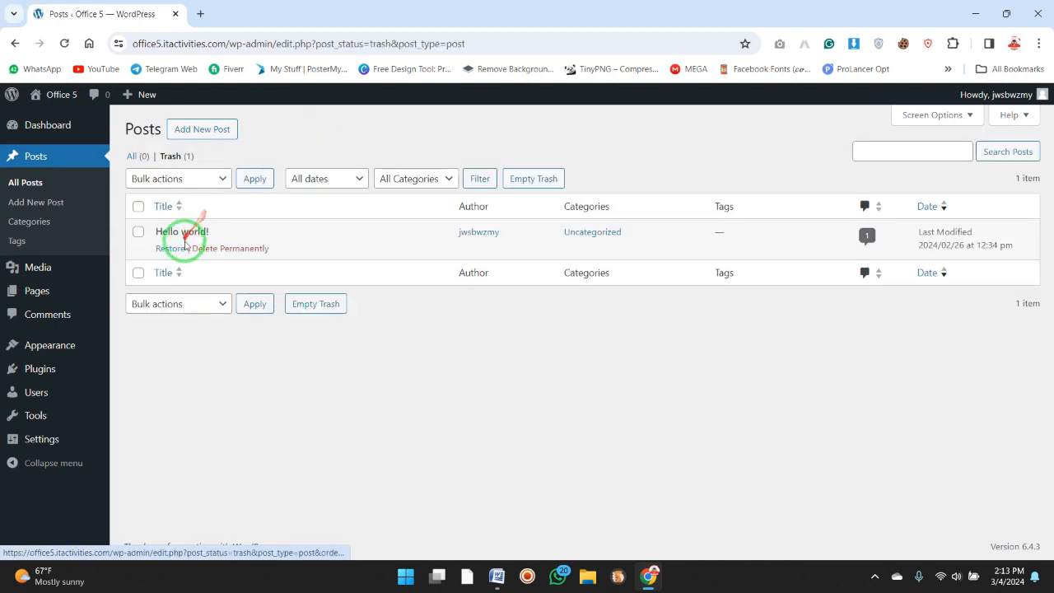
{"action": "left_click", "coordinate": [218, 251]}
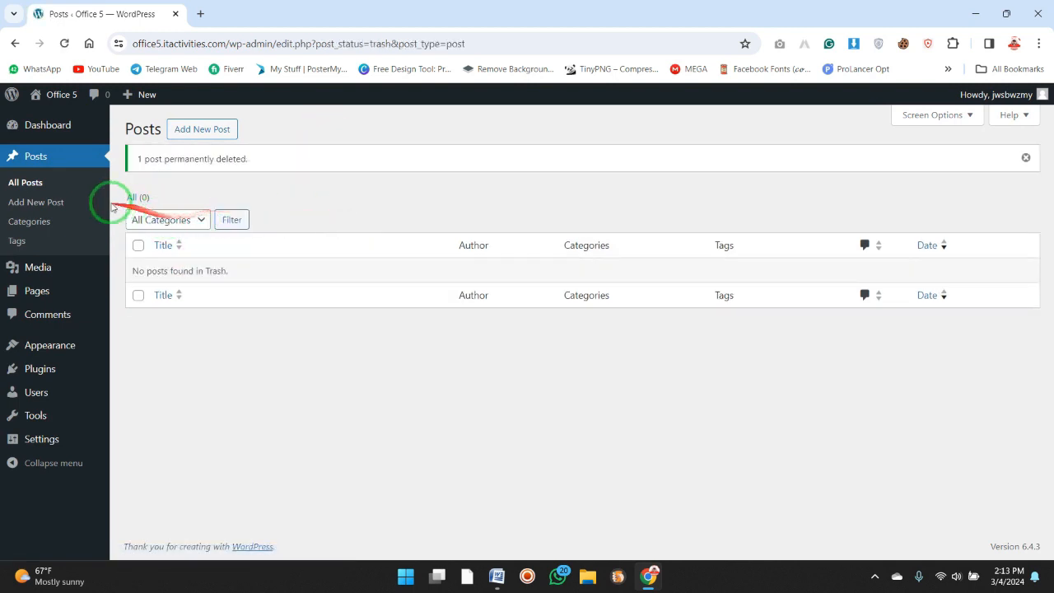
Move both default pages, Privacy Policy and Sample Page, to the trash.
{"action": "mouse_move", "coordinate": [49, 266]}
{"action": "left_click", "coordinate": [58, 294]}
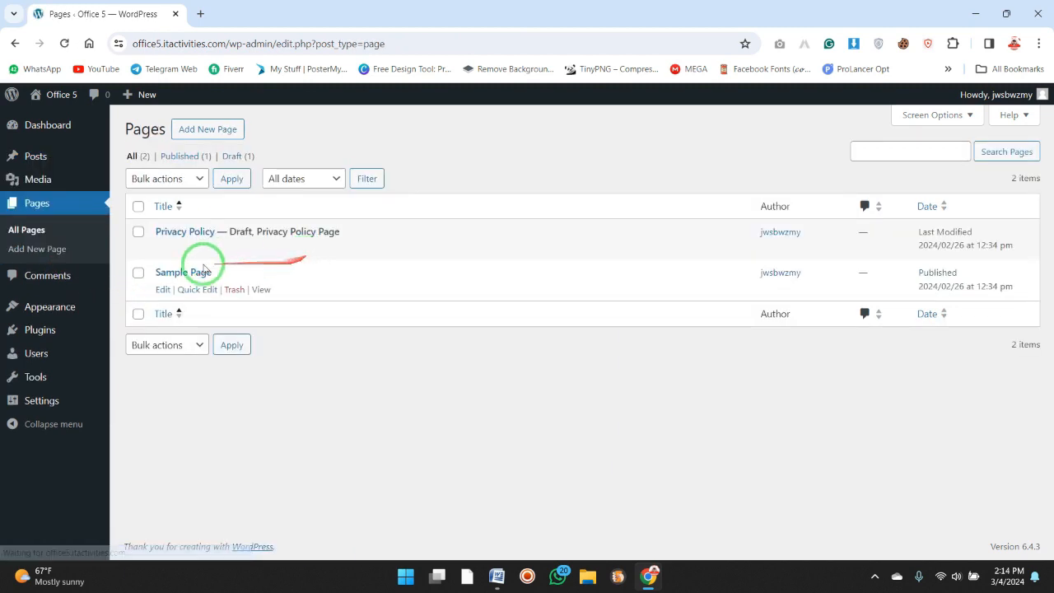
{"action": "left_click", "coordinate": [137, 207]}
{"action": "left_click", "coordinate": [165, 178]}
{"action": "left_click", "coordinate": [169, 223]}
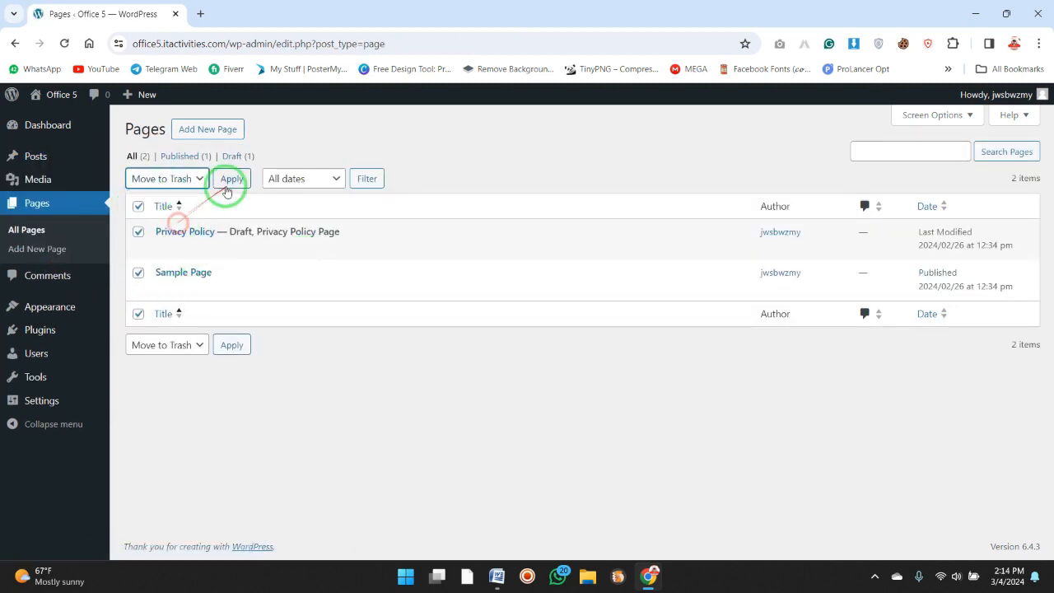
{"action": "left_click", "coordinate": [232, 179]}
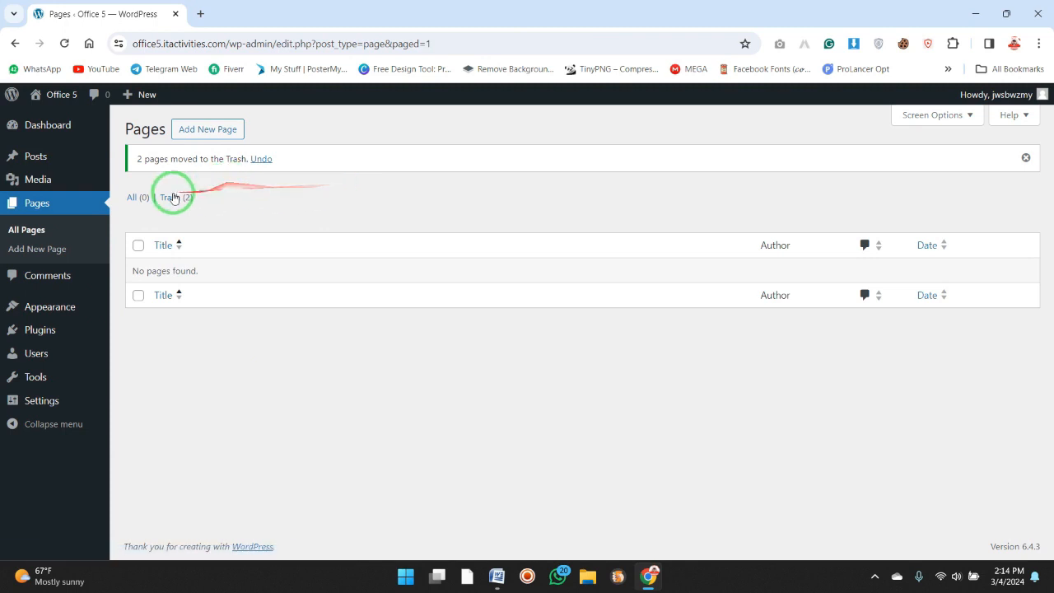
Permanently delete the trashed Privacy Policy and Sample Page pages.
{"action": "left_click", "coordinate": [175, 198]}
{"action": "left_click", "coordinate": [176, 179]}
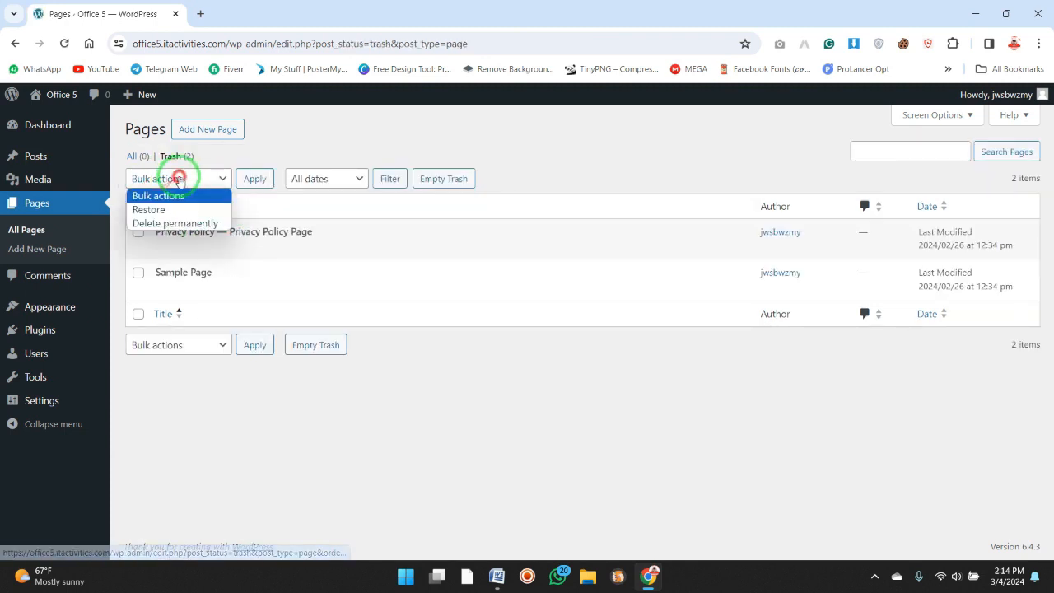
{"action": "left_click", "coordinate": [175, 223]}
{"action": "left_click", "coordinate": [137, 207]}
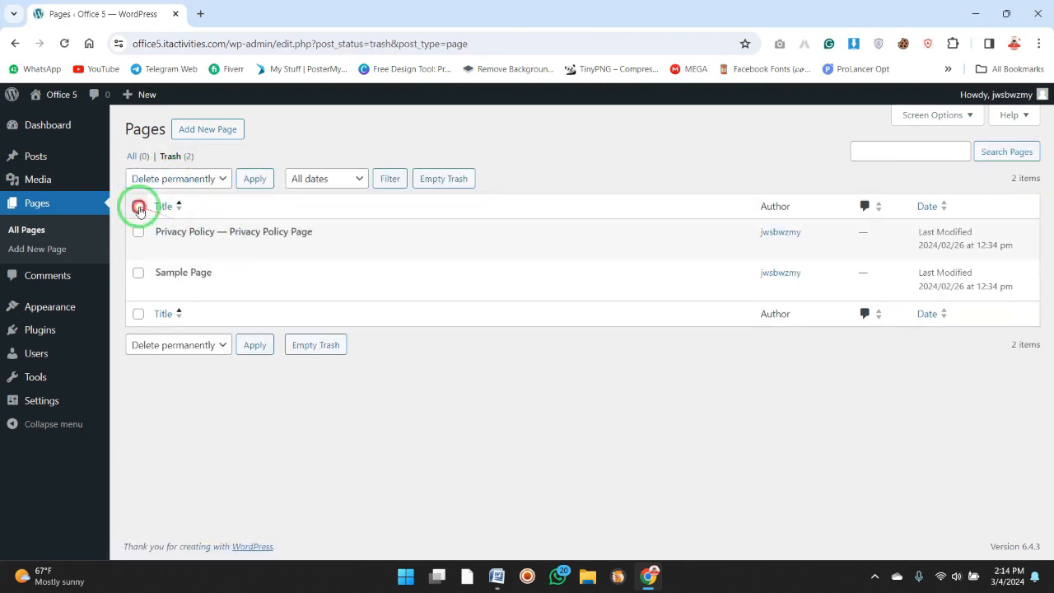
{"action": "left_click", "coordinate": [460, 180]}
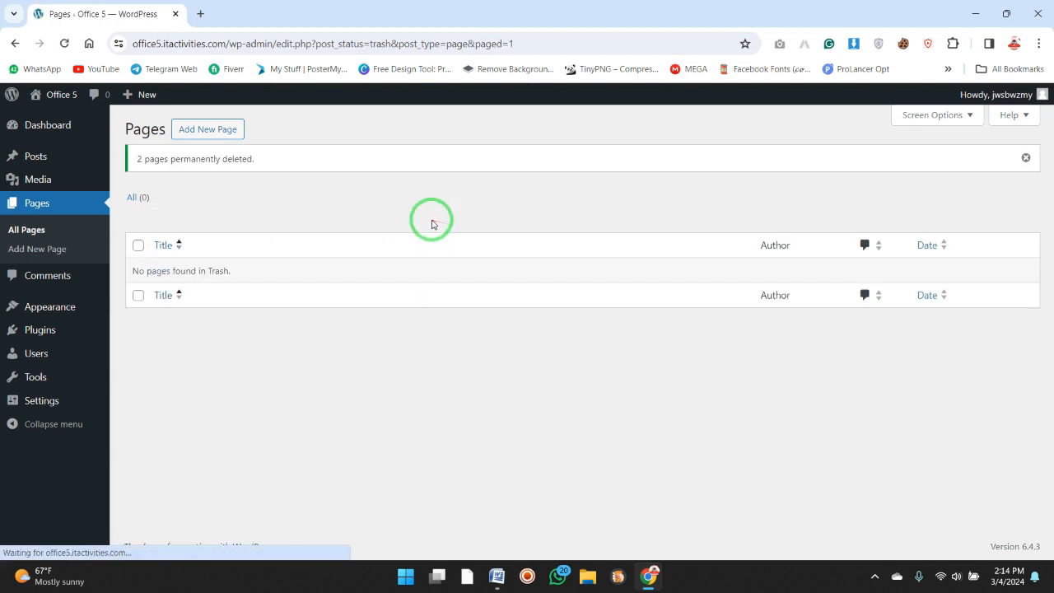
Delete the inactive Twenty Twenty-Three and Twenty Twenty-Two themes, confirming each deletion.
{"action": "left_click", "coordinate": [77, 310]}
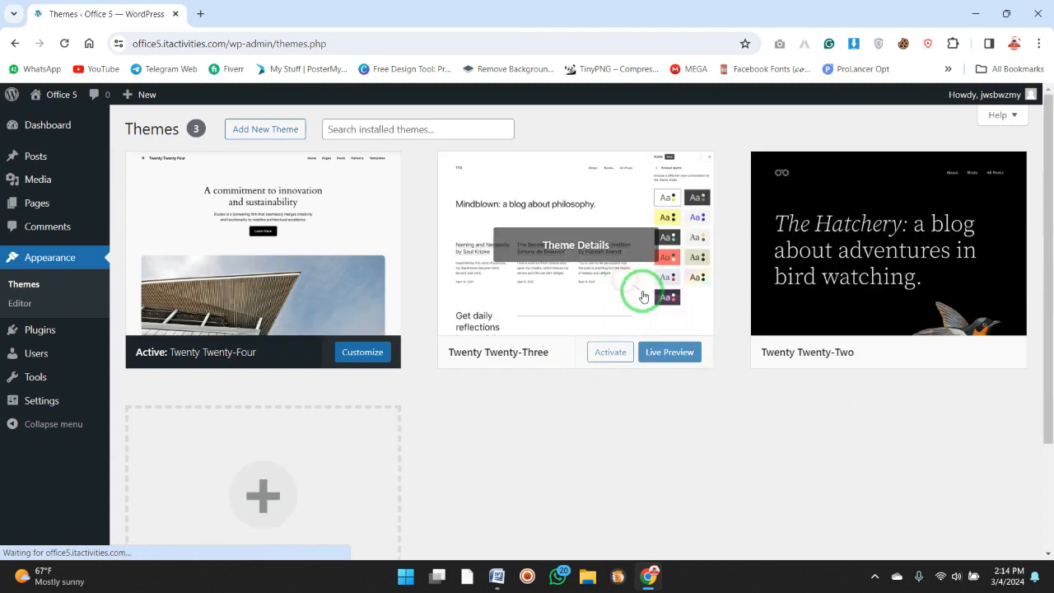
{"action": "left_click", "coordinate": [617, 277]}
{"action": "left_click", "coordinate": [606, 528]}
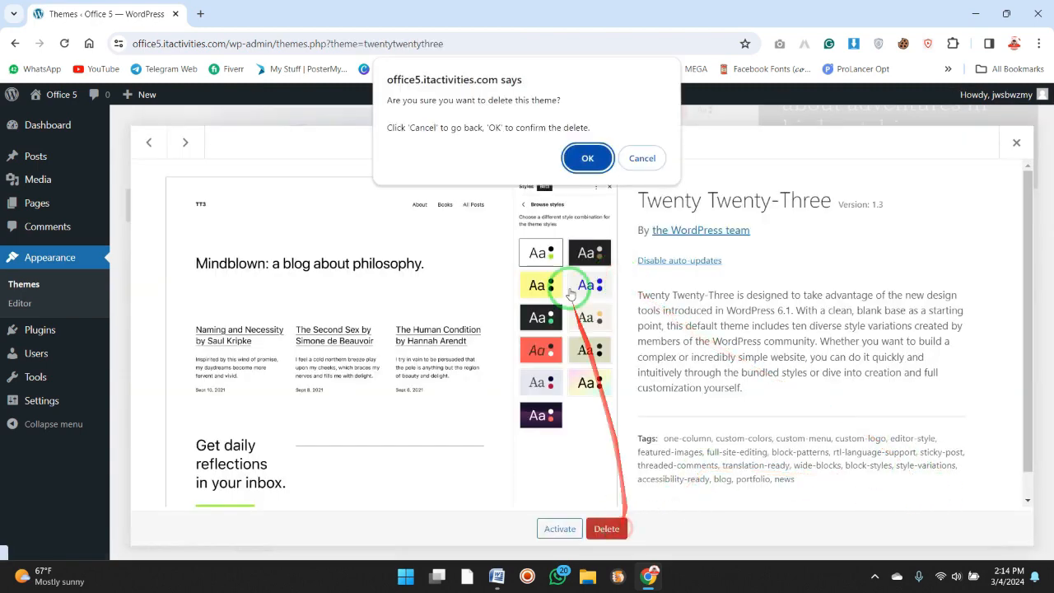
{"action": "left_click", "coordinate": [611, 163]}
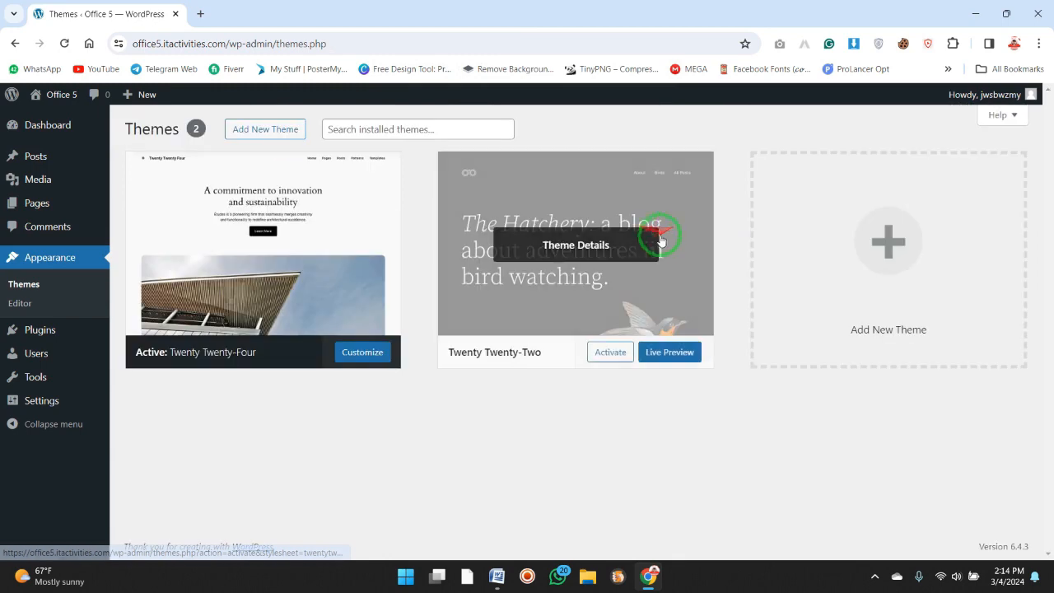
{"action": "left_click", "coordinate": [663, 243]}
{"action": "left_click", "coordinate": [606, 527]}
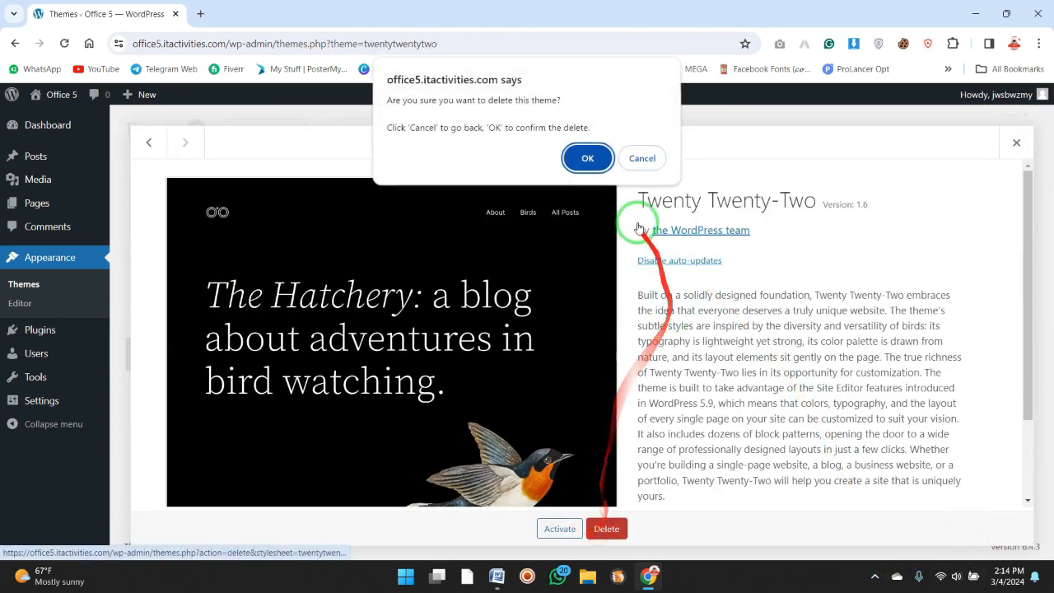
{"action": "left_click", "coordinate": [595, 158]}
Check the installed plugins and the site's user list, and return to the dashboard home.
{"action": "left_click", "coordinate": [64, 335]}
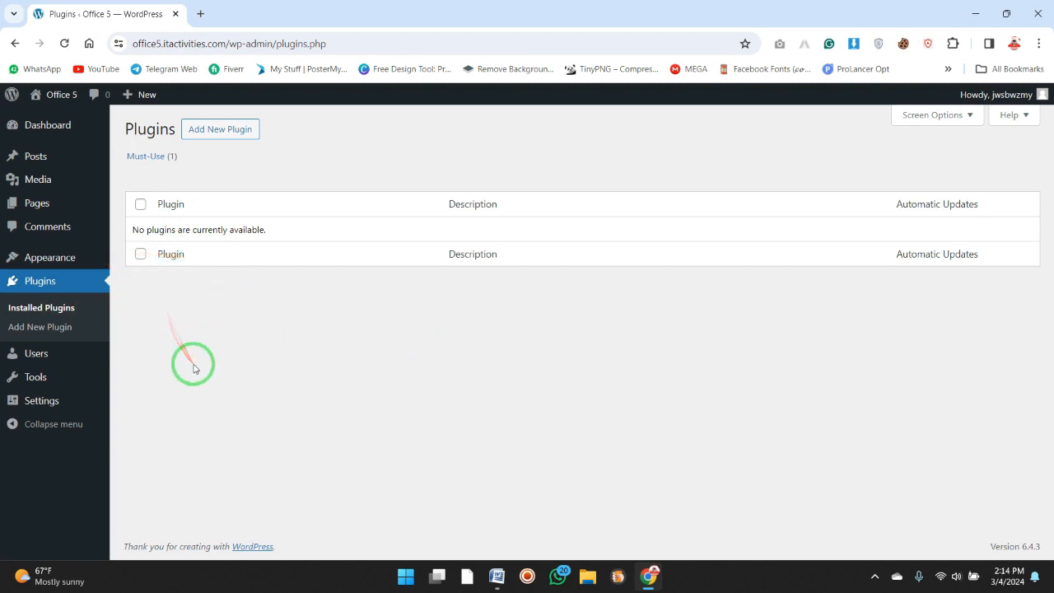
{"action": "mouse_move", "coordinate": [41, 372]}
{"action": "left_click", "coordinate": [36, 354]}
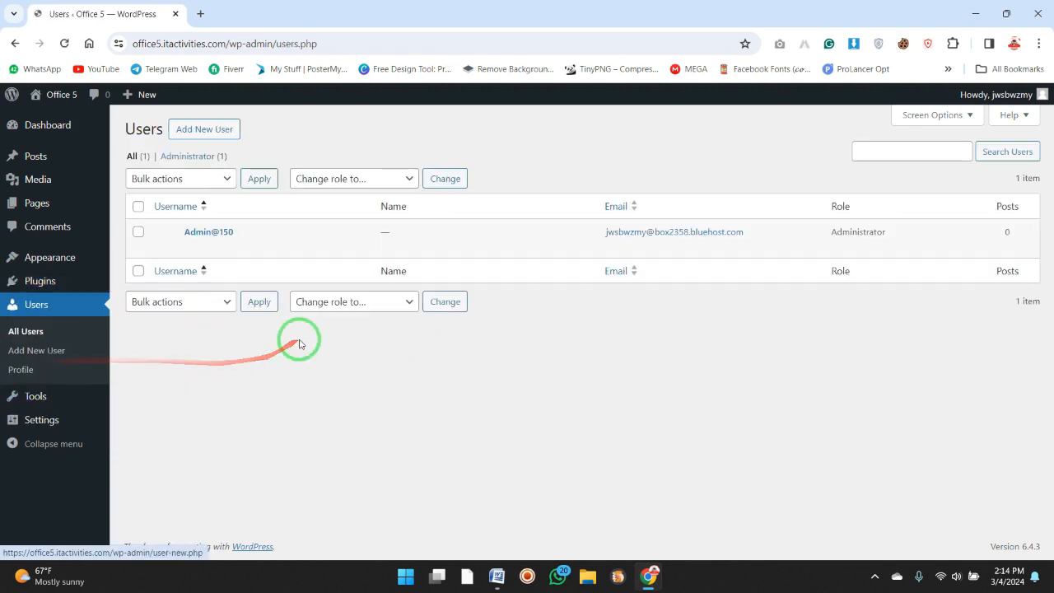
{"action": "mouse_move", "coordinate": [65, 408]}
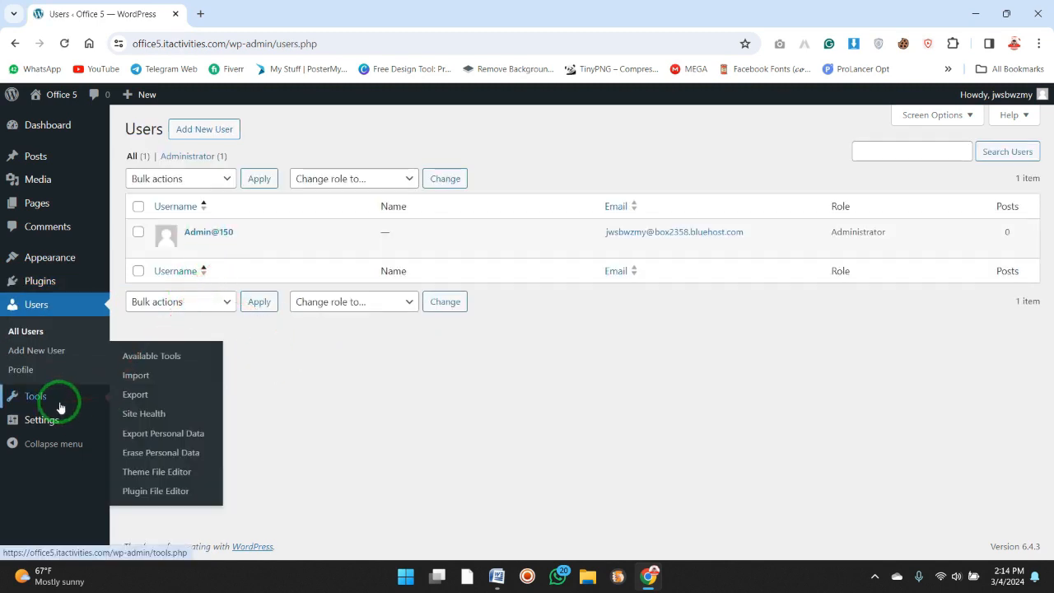
{"action": "left_click", "coordinate": [65, 126]}
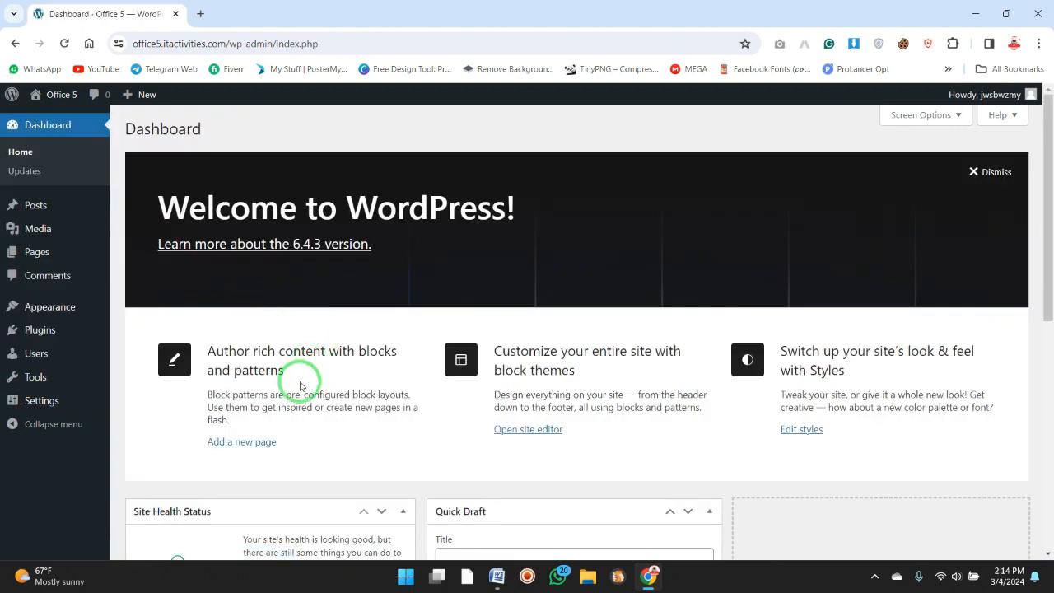
In the general settings, set the site title to "My Portfolio" and the tagline to "I am a Web Developer".
{"action": "mouse_move", "coordinate": [54, 404]}
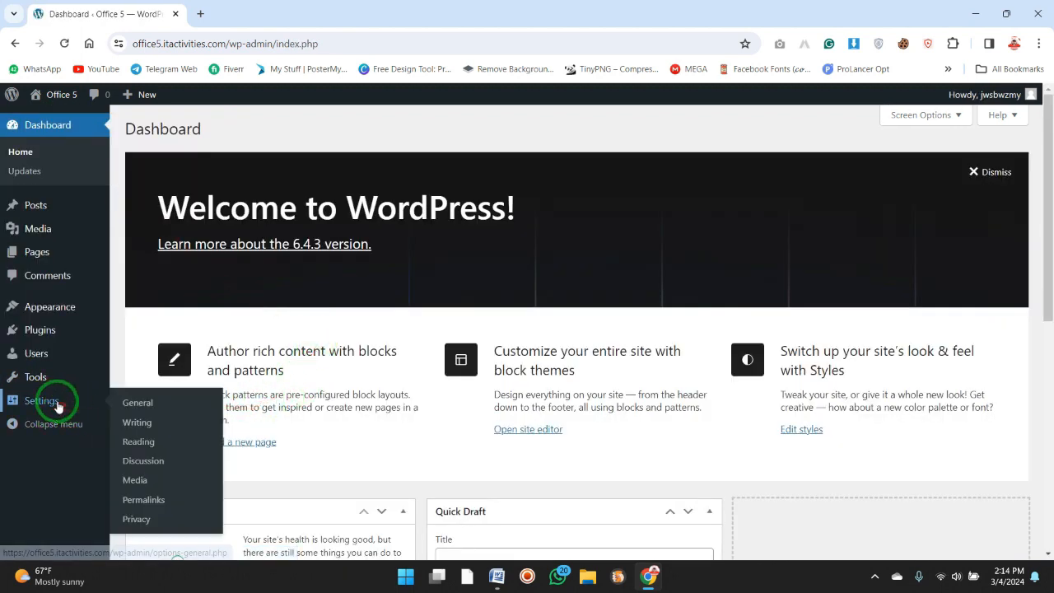
{"action": "left_click", "coordinate": [140, 405]}
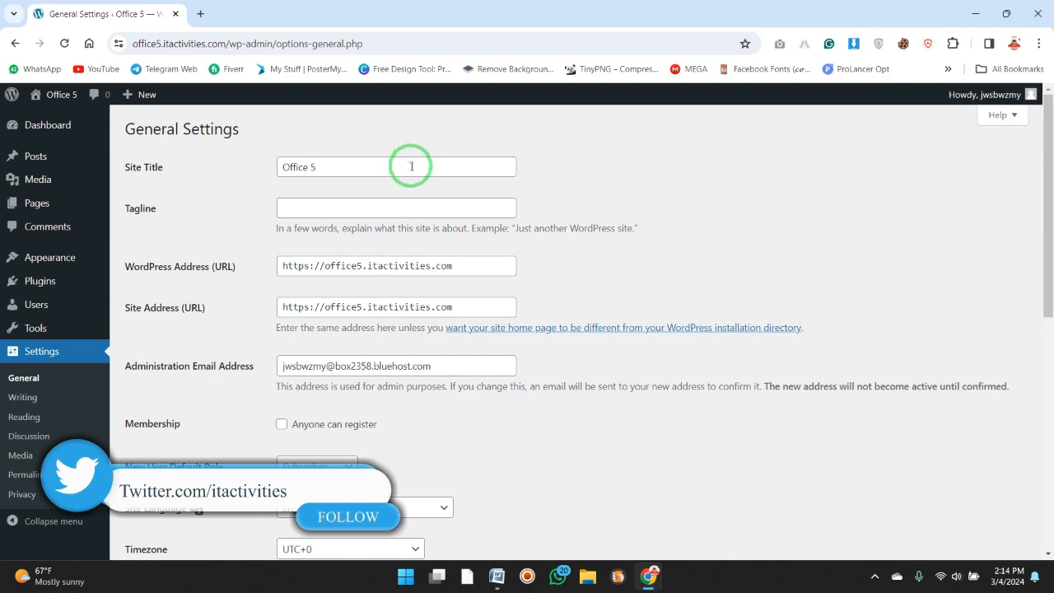
{"action": "left_click", "coordinate": [412, 166]}
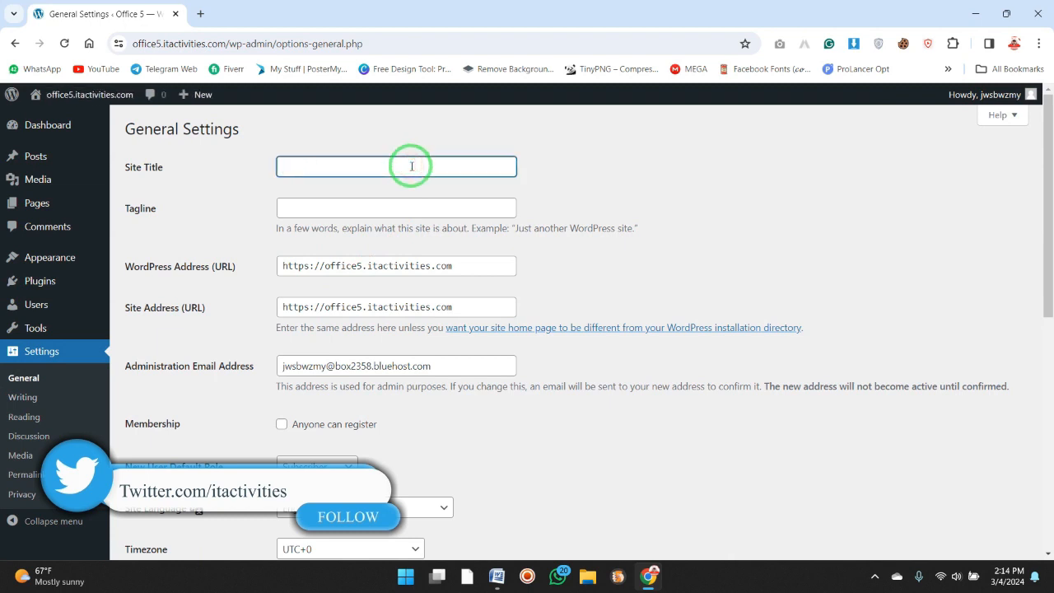
{"action": "type", "text": "M"}
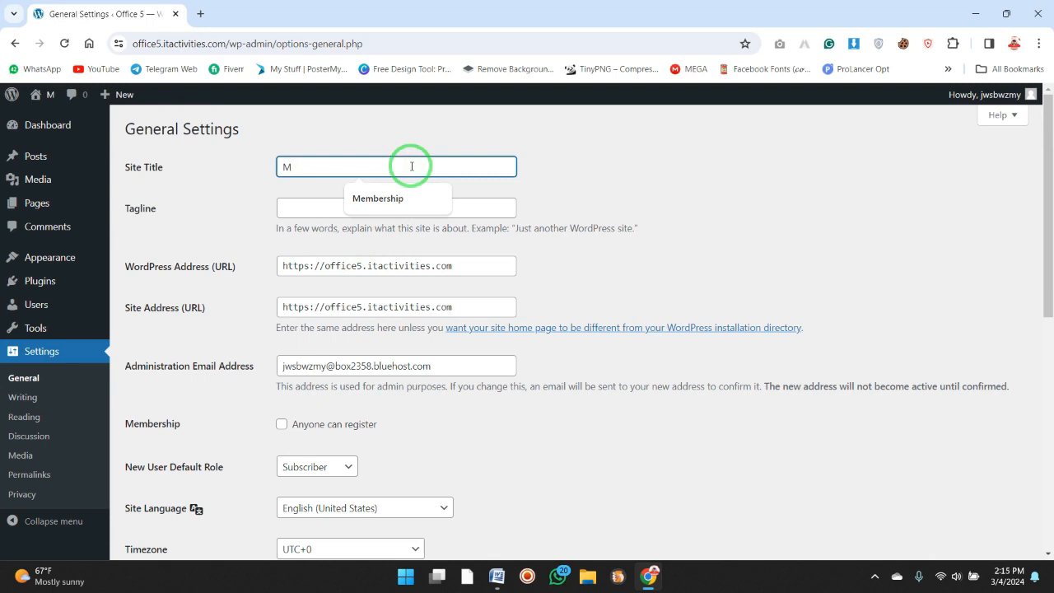
{"action": "type", "text": "y Portfolio"}
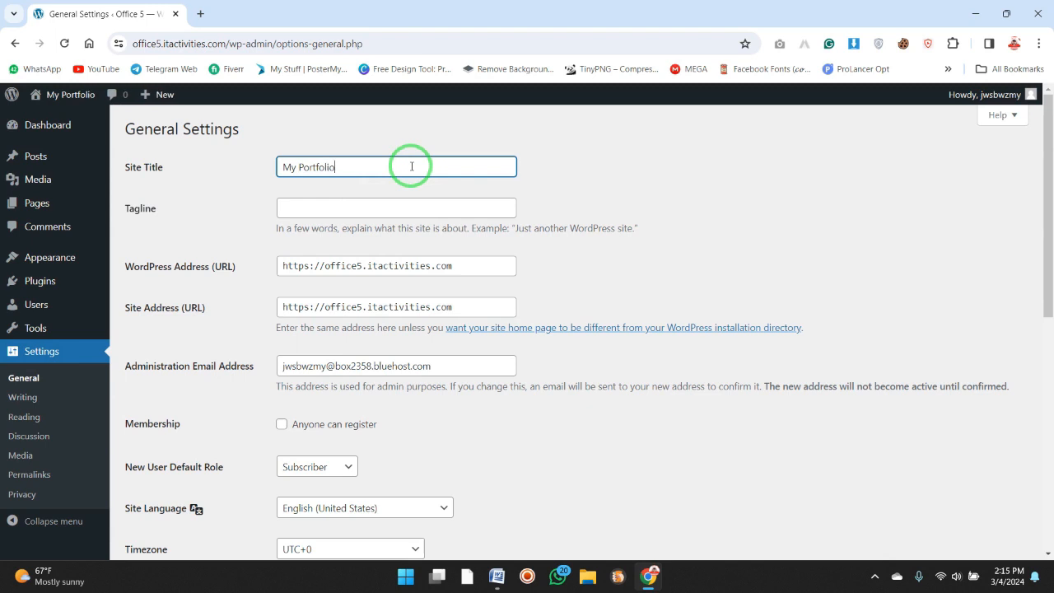
{"action": "key", "text": "Tab"}
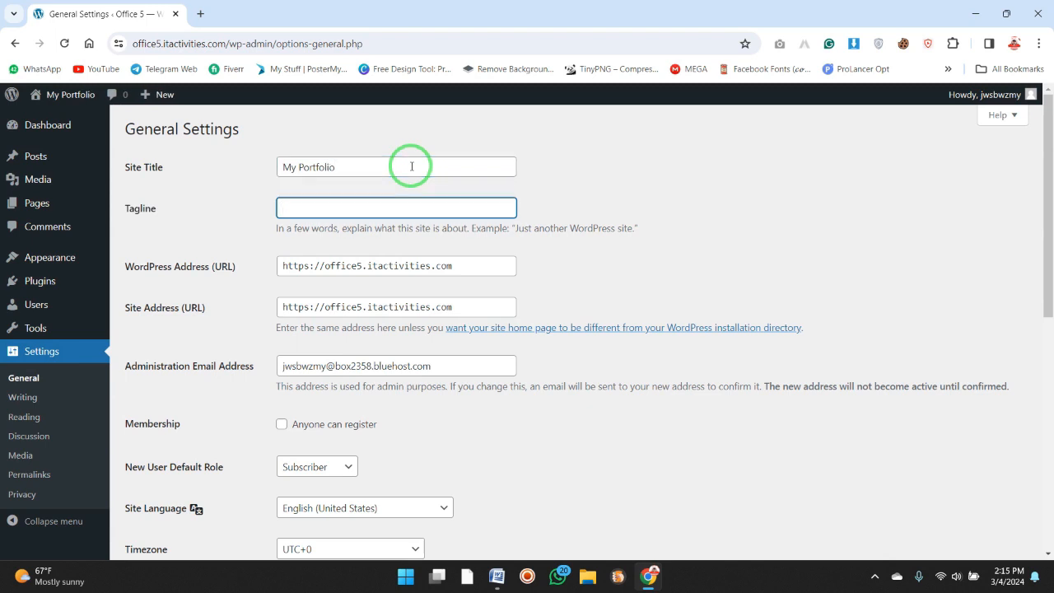
{"action": "type", "text": "Web Developer"}
{"action": "left_click", "coordinate": [284, 208]}
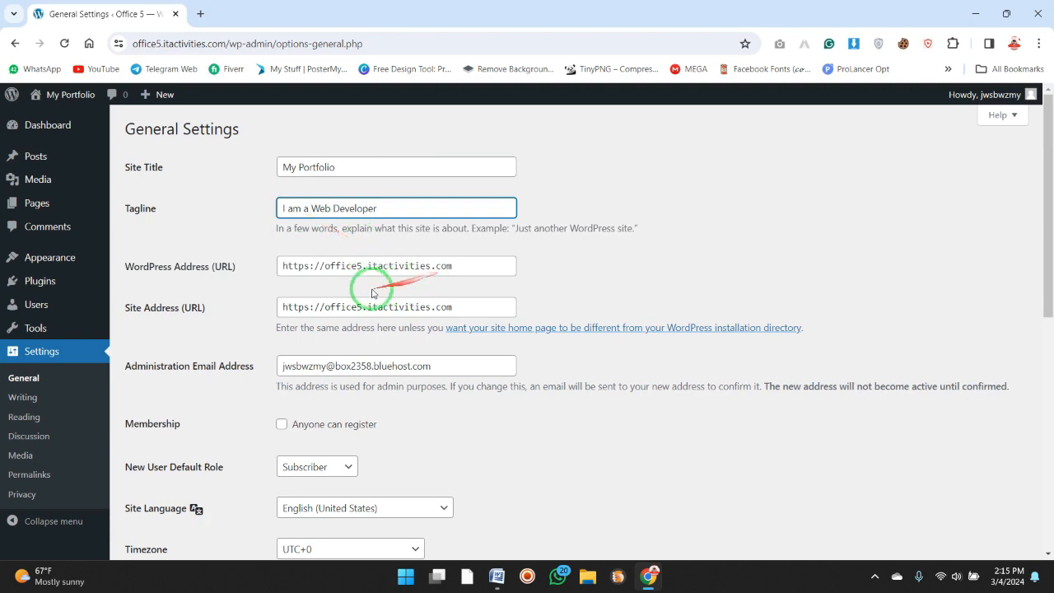
Look over the remaining general settings and save the changes.
{"action": "scroll", "coordinate": [353, 247], "scroll_direction": "down", "scroll_amount": 2}
{"action": "scroll", "coordinate": [360, 243], "scroll_direction": "up", "scroll_amount": 2}
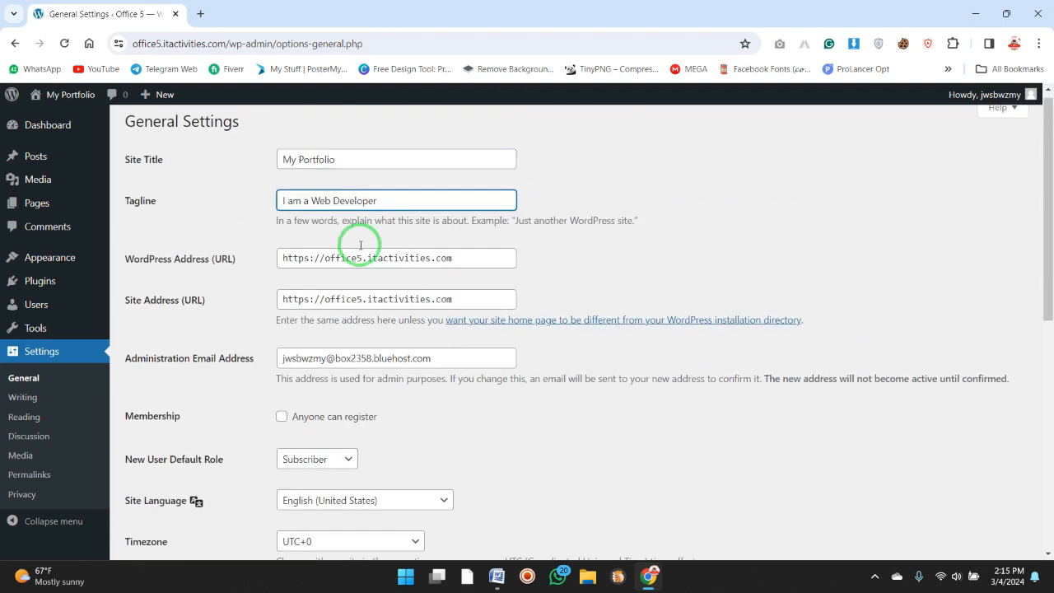
{"action": "scroll", "coordinate": [365, 322], "scroll_direction": "down", "scroll_amount": 3}
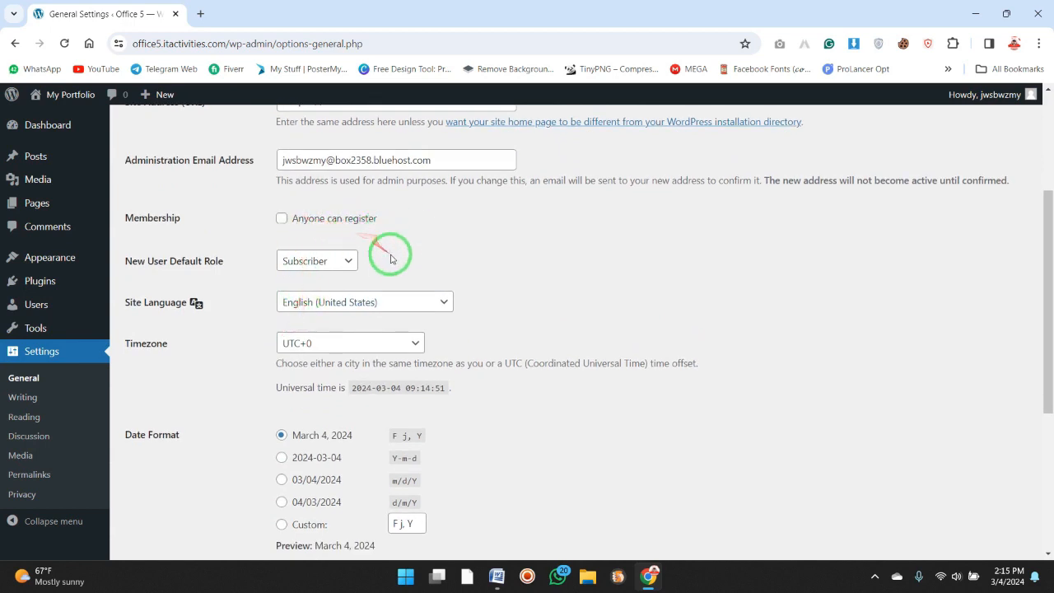
{"action": "scroll", "coordinate": [495, 286], "scroll_direction": "down", "scroll_amount": 4}
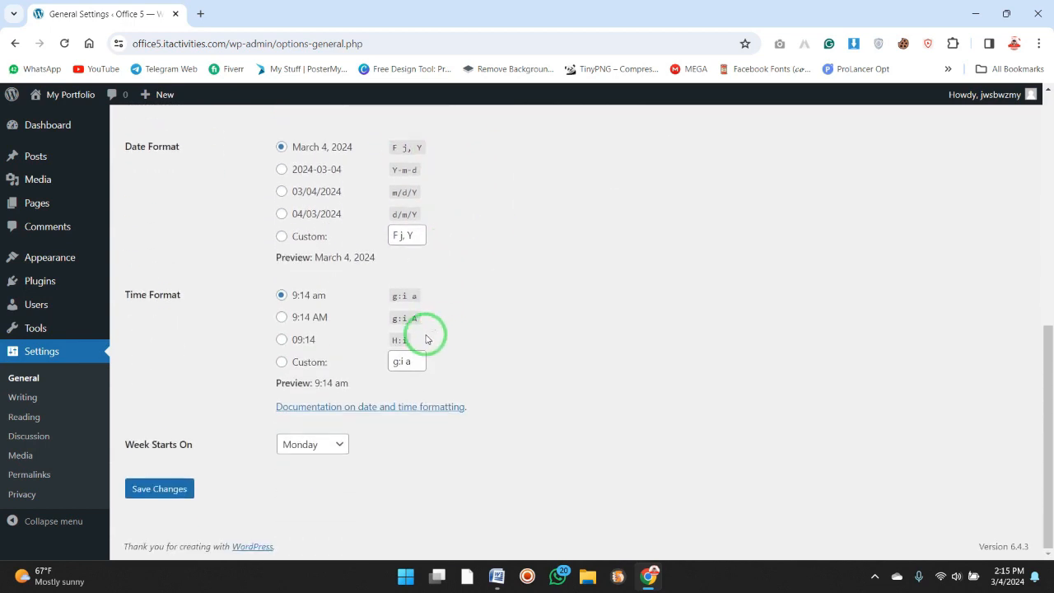
{"action": "left_click", "coordinate": [160, 488]}
{"action": "scroll", "coordinate": [504, 338], "scroll_direction": "up", "scroll_amount": 7}
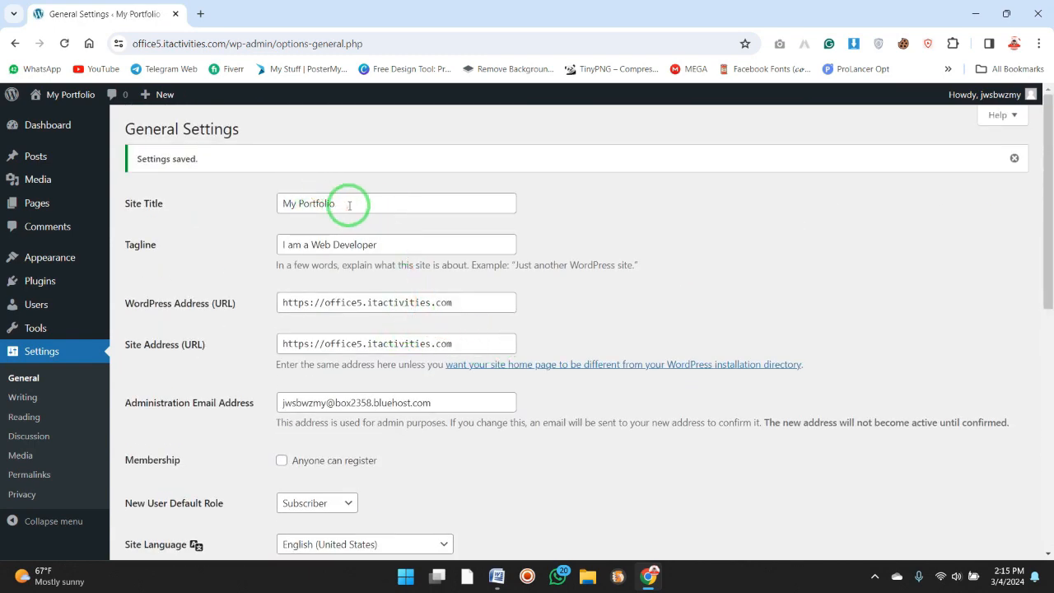
{"action": "left_click_drag", "start_coordinate": [349, 205], "coordinate": [275, 205]}
{"action": "left_click_drag", "start_coordinate": [399, 245], "coordinate": [228, 238]}
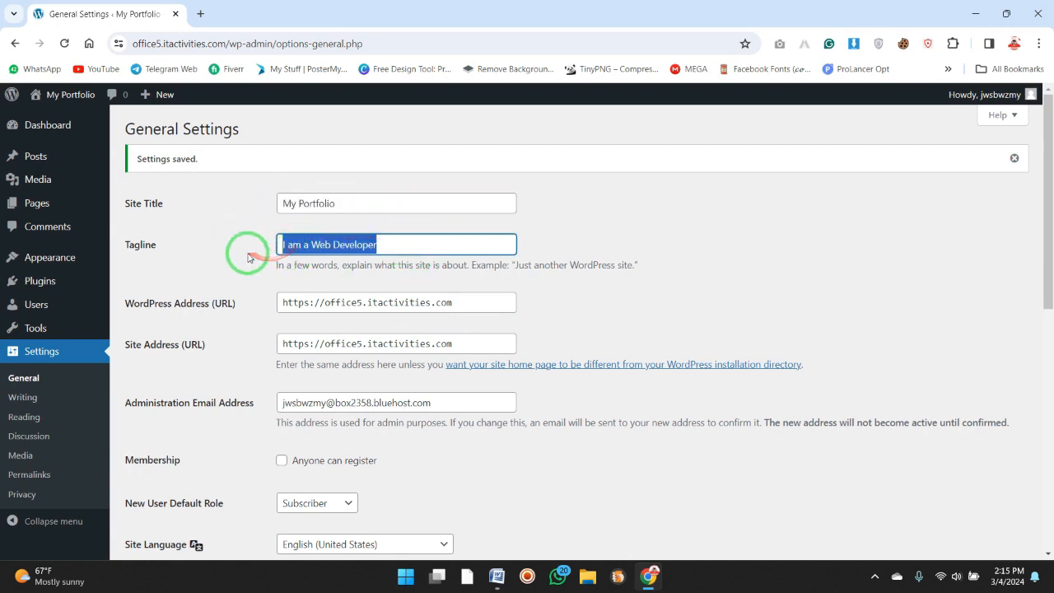
{"action": "left_click", "coordinate": [267, 237]}
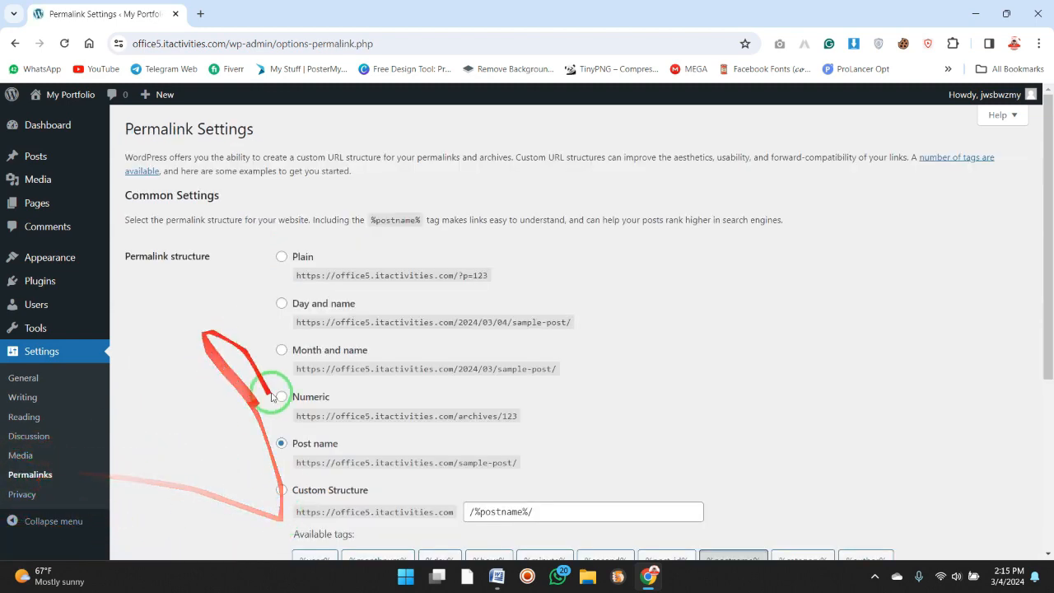
In the permalink settings, select the Post name structure and save the changes.
{"action": "scroll", "coordinate": [124, 474], "scroll_direction": "down", "scroll_amount": 1}
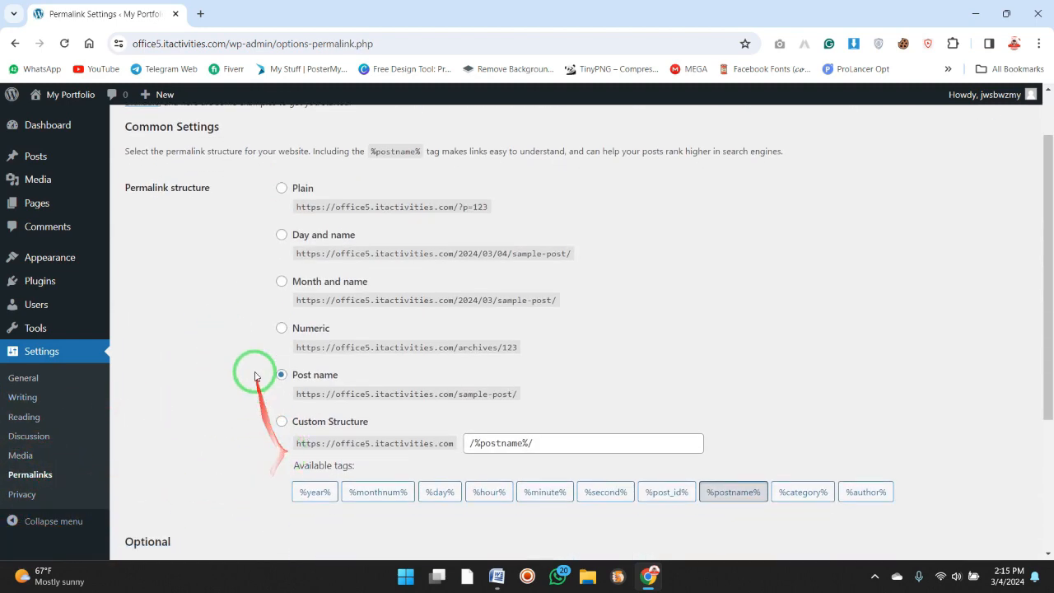
{"action": "left_click", "coordinate": [280, 235]}
{"action": "left_click", "coordinate": [281, 374]}
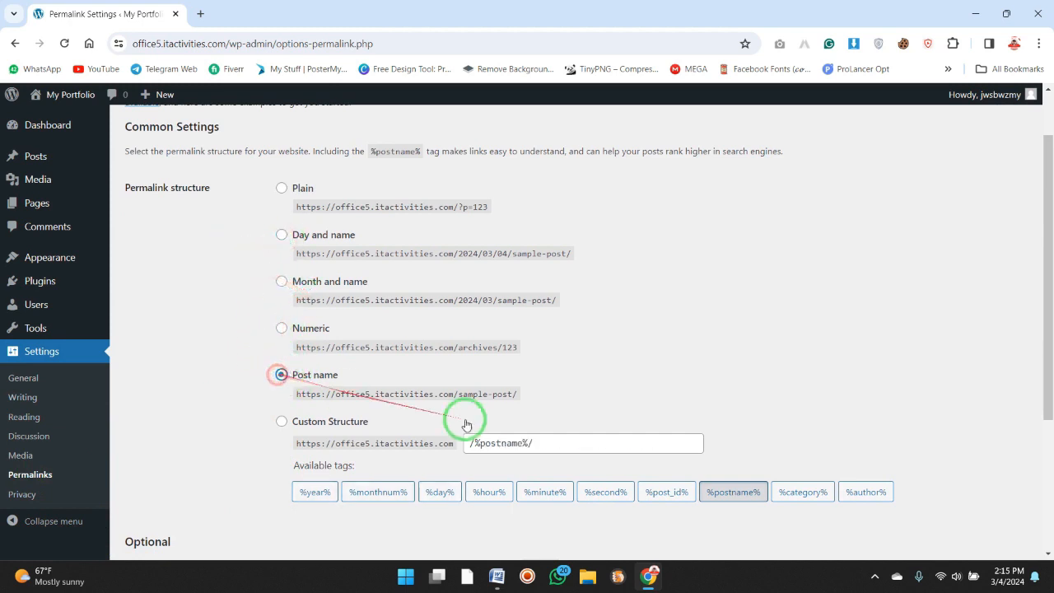
{"action": "left_click_drag", "start_coordinate": [529, 395], "coordinate": [287, 393]}
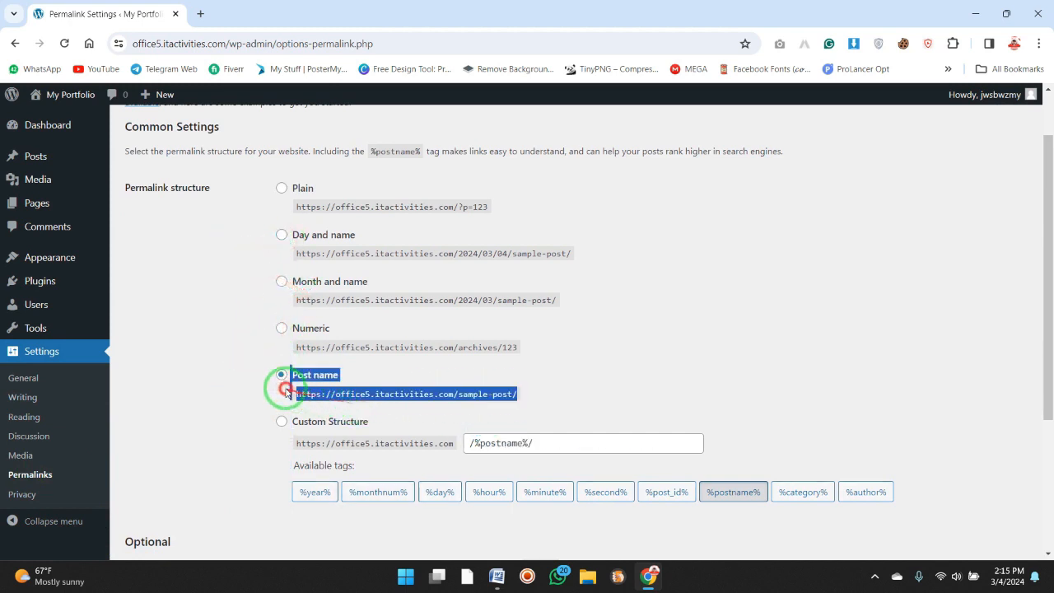
{"action": "left_click", "coordinate": [243, 396]}
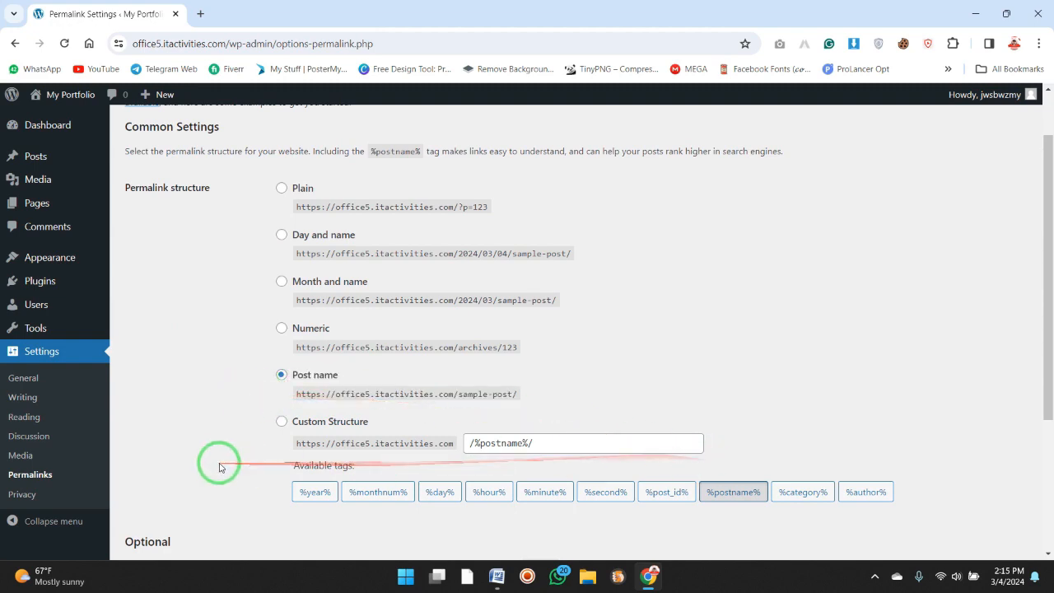
{"action": "scroll", "coordinate": [521, 387], "scroll_direction": "down", "scroll_amount": 3}
{"action": "scroll", "coordinate": [459, 443], "scroll_direction": "up", "scroll_amount": 1}
{"action": "scroll", "coordinate": [346, 453], "scroll_direction": "down", "scroll_amount": 1}
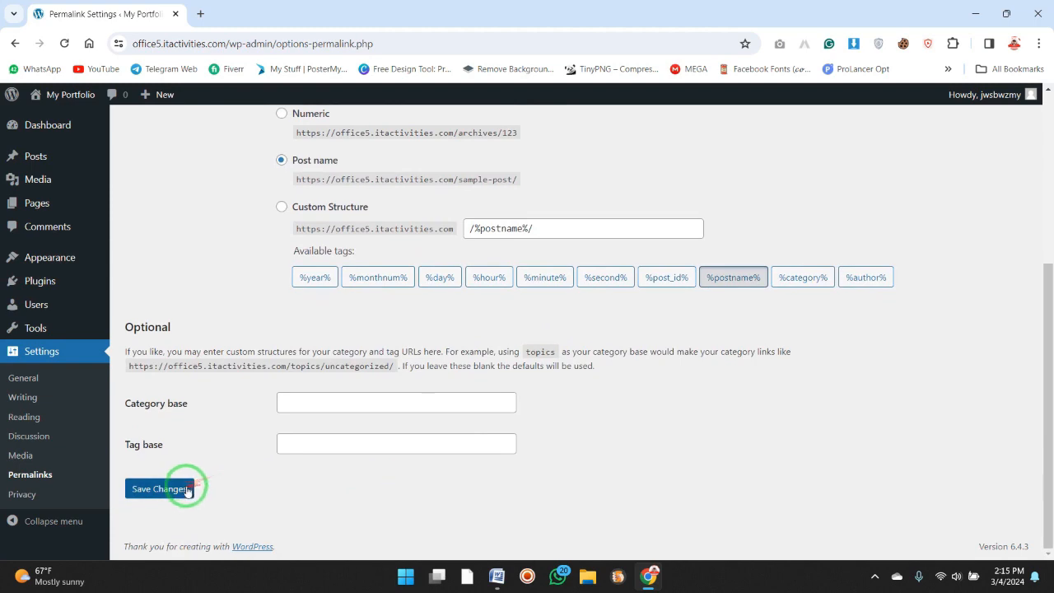
{"action": "left_click", "coordinate": [185, 488]}
{"action": "scroll", "coordinate": [206, 388], "scroll_direction": "down", "scroll_amount": 1}
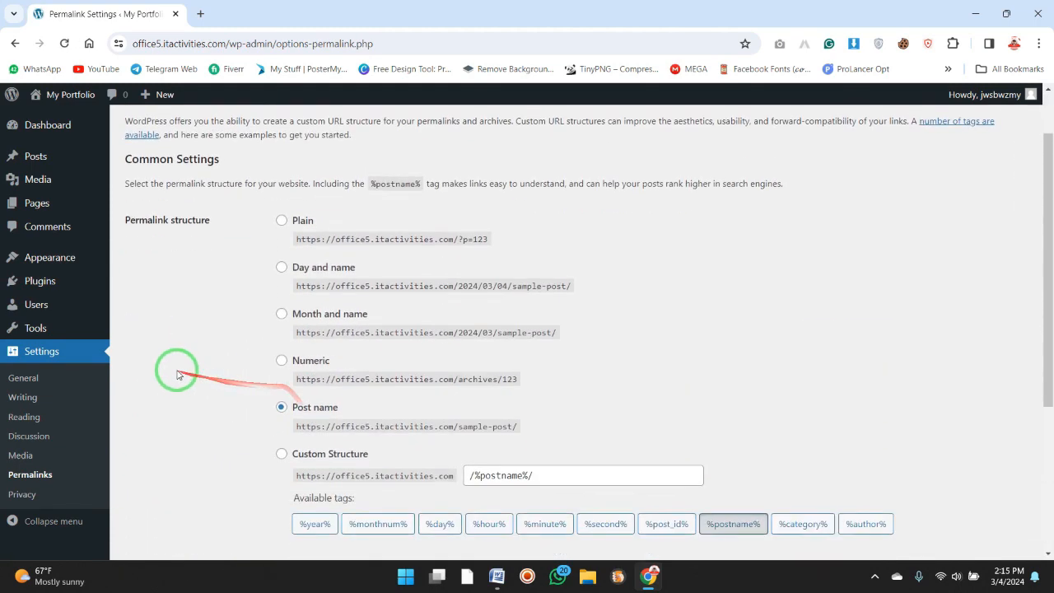
{"action": "scroll", "coordinate": [228, 418], "scroll_direction": "up", "scroll_amount": 1}
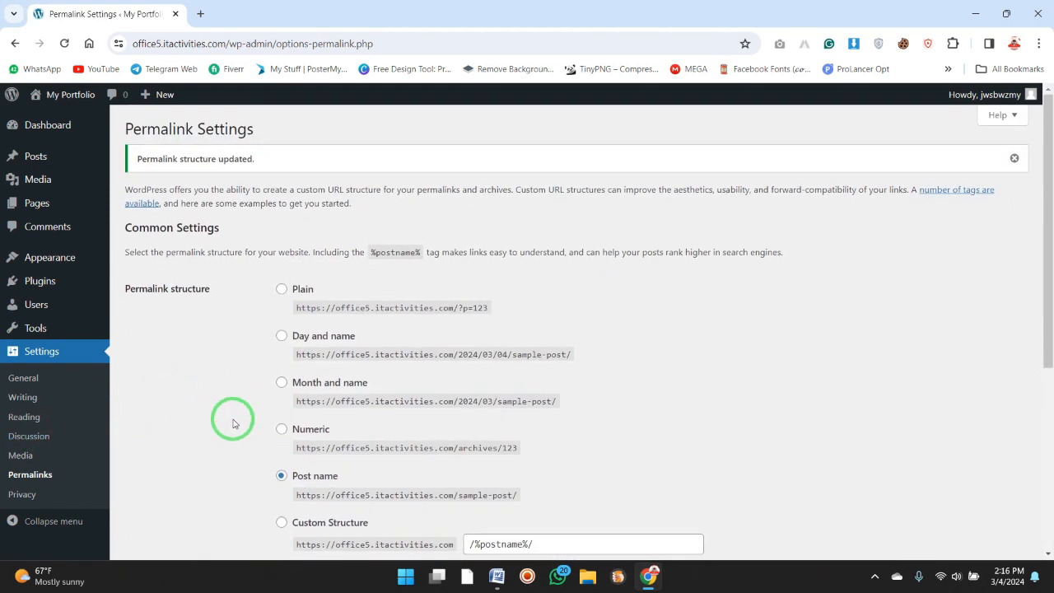
Check the homepage options in the reading settings and consult the Create Pages item in the Word checklist.
{"action": "left_click", "coordinate": [43, 426]}
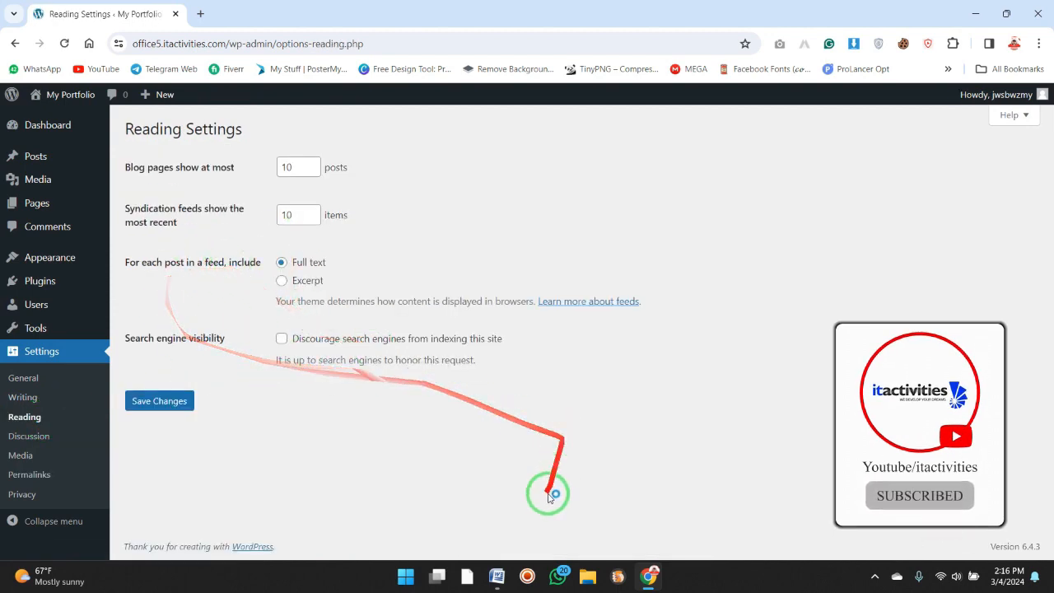
{"action": "left_click", "coordinate": [497, 581]}
{"action": "left_click_drag", "start_coordinate": [434, 436], "coordinate": [350, 437]}
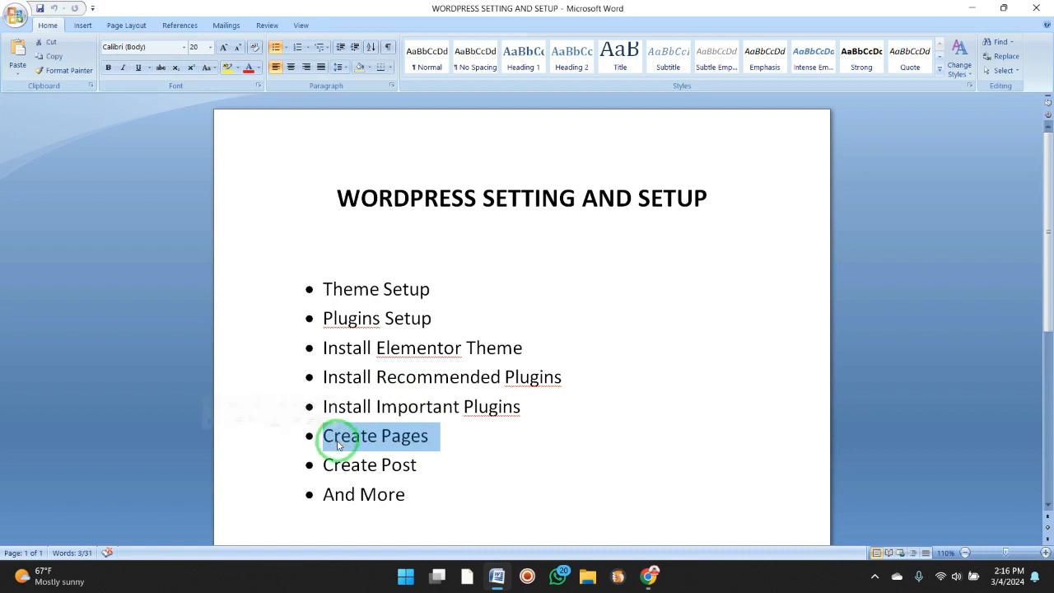
{"action": "left_click", "coordinate": [338, 441]}
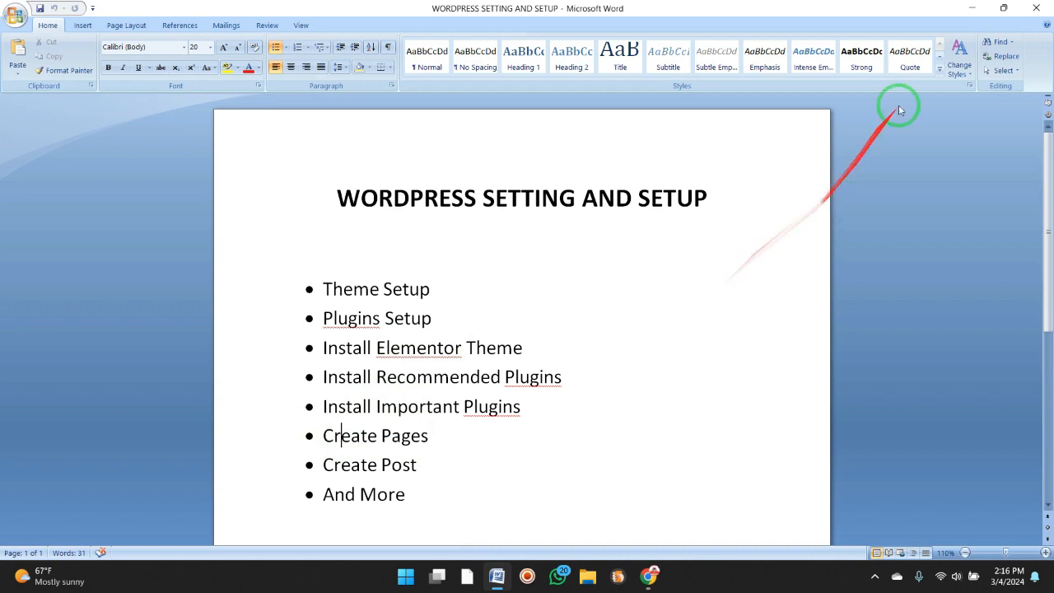
{"action": "left_click", "coordinate": [974, 7]}
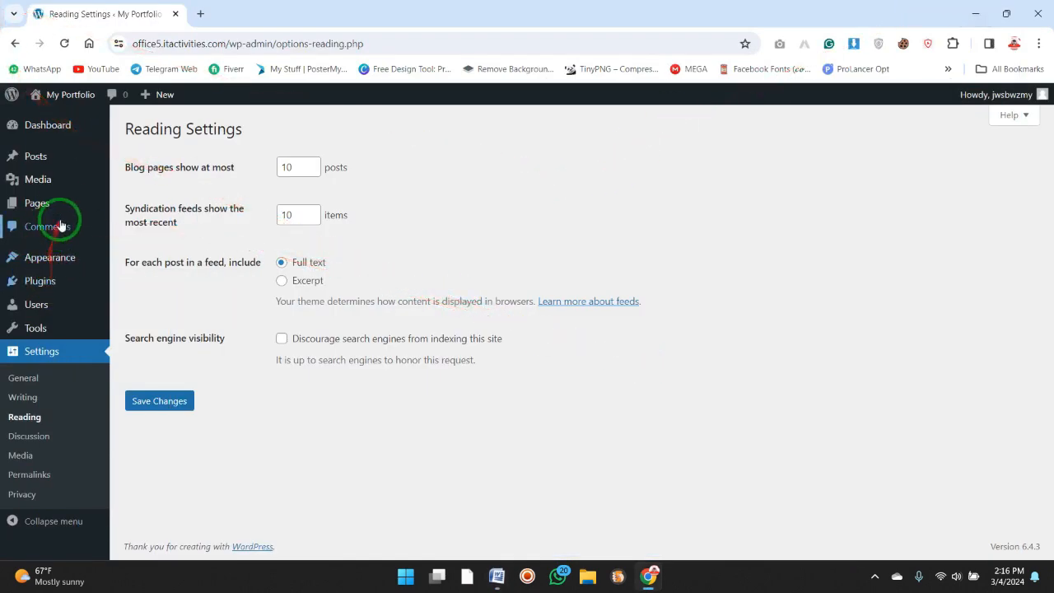
Open the site's pages list and start a new page in a separate browser tab.
{"action": "mouse_move", "coordinate": [68, 207]}
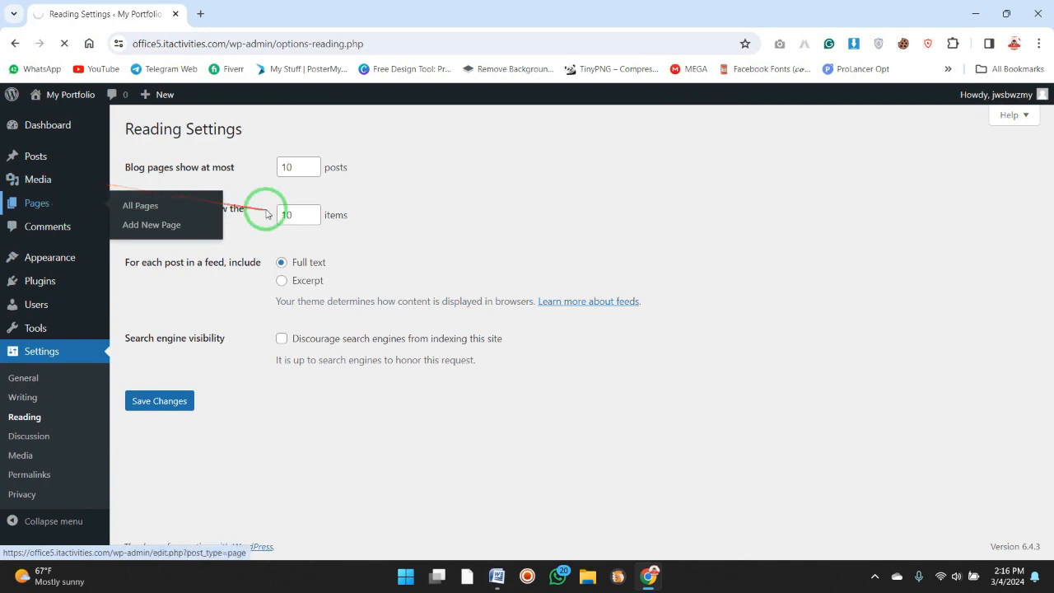
{"action": "middle_click", "coordinate": [213, 134]}
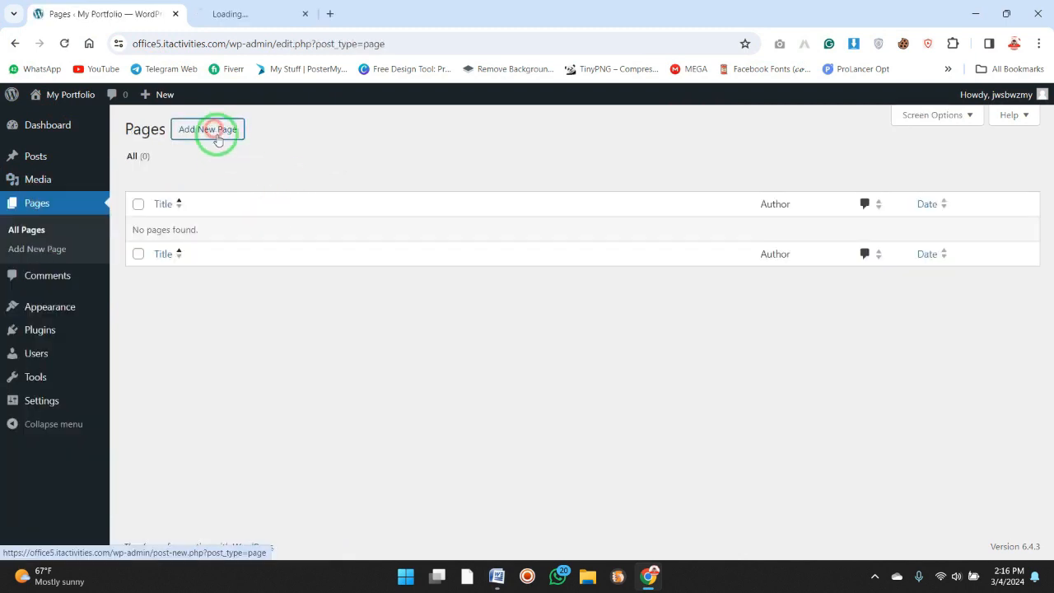
{"action": "left_click", "coordinate": [285, 15]}
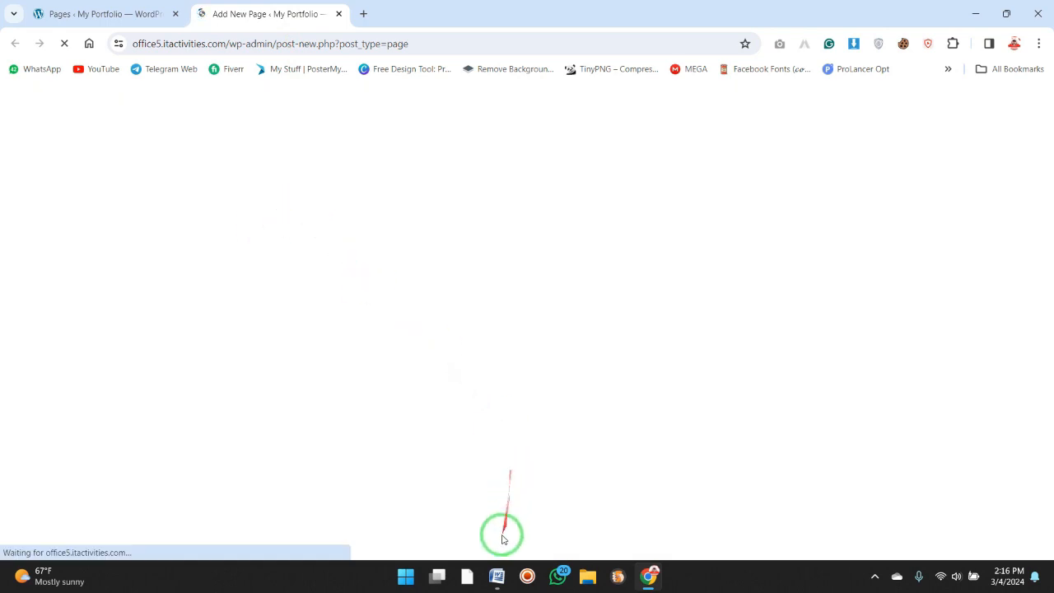
{"action": "left_click", "coordinate": [497, 576]}
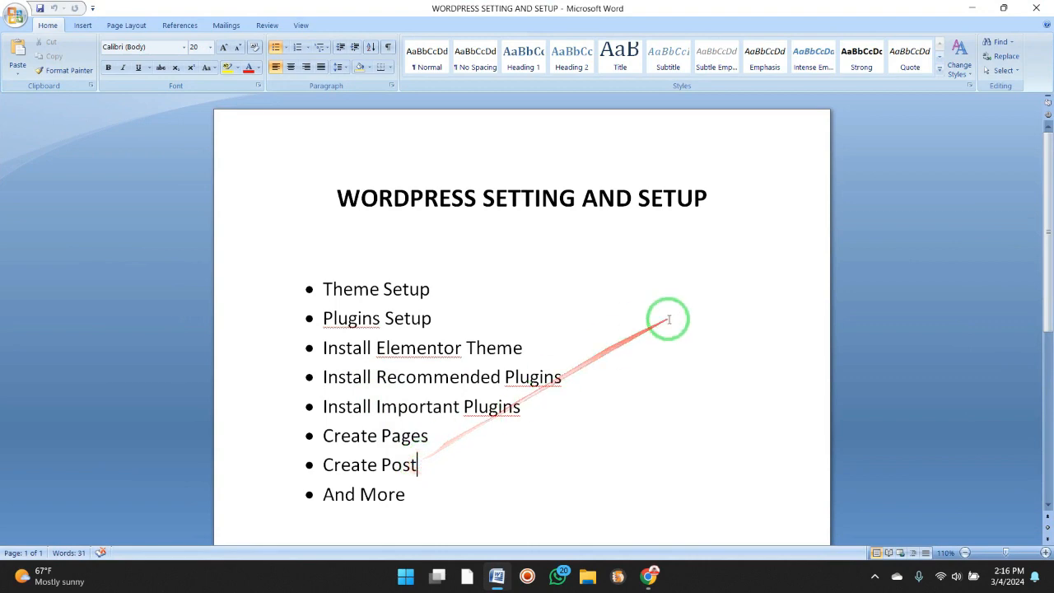
{"action": "left_click", "coordinate": [971, 8]}
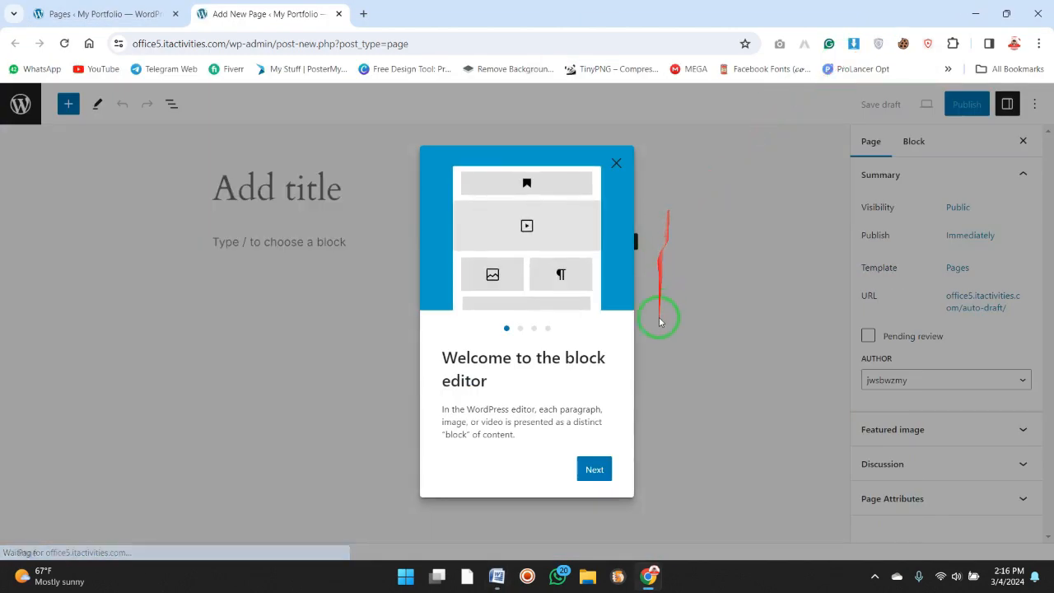
Go through the block editor's welcome guide to its end and dismiss the pattern chooser.
{"action": "left_click", "coordinate": [594, 469]}
{"action": "left_click", "coordinate": [586, 484]}
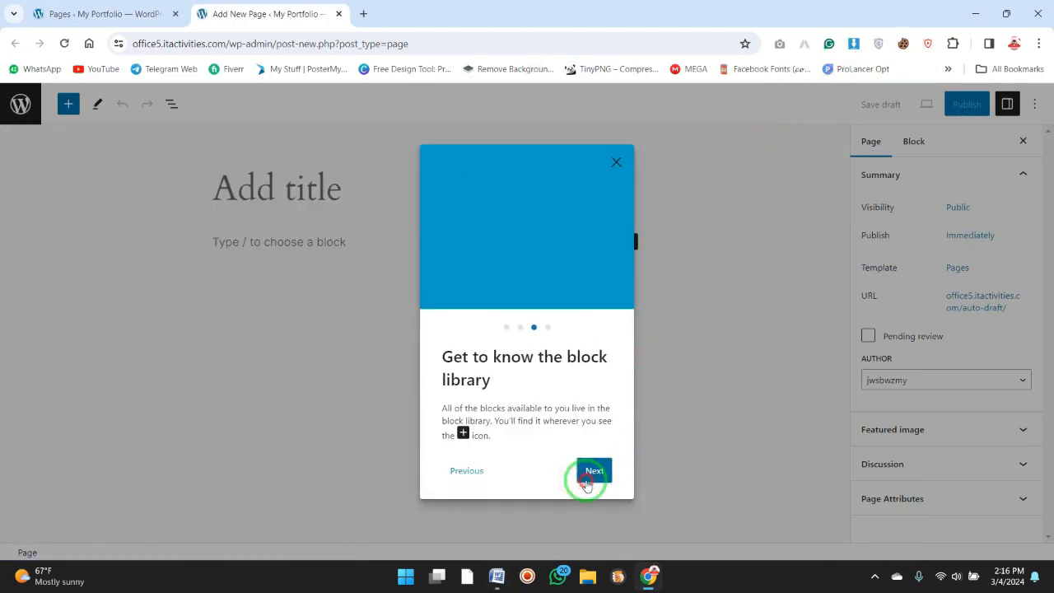
{"action": "left_click", "coordinate": [591, 477]}
{"action": "left_click", "coordinate": [585, 471]}
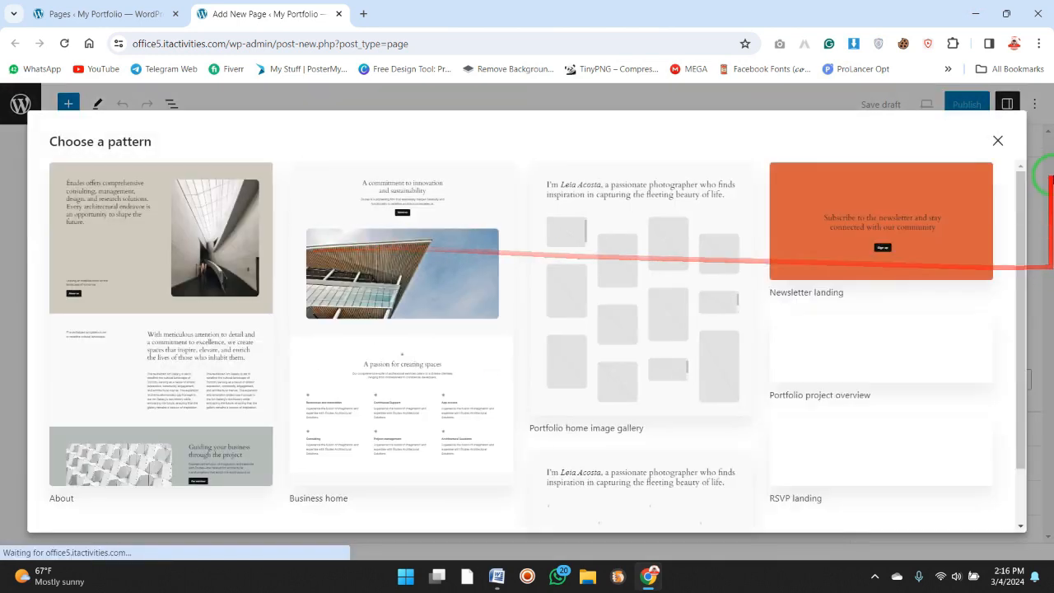
{"action": "left_click", "coordinate": [998, 140]}
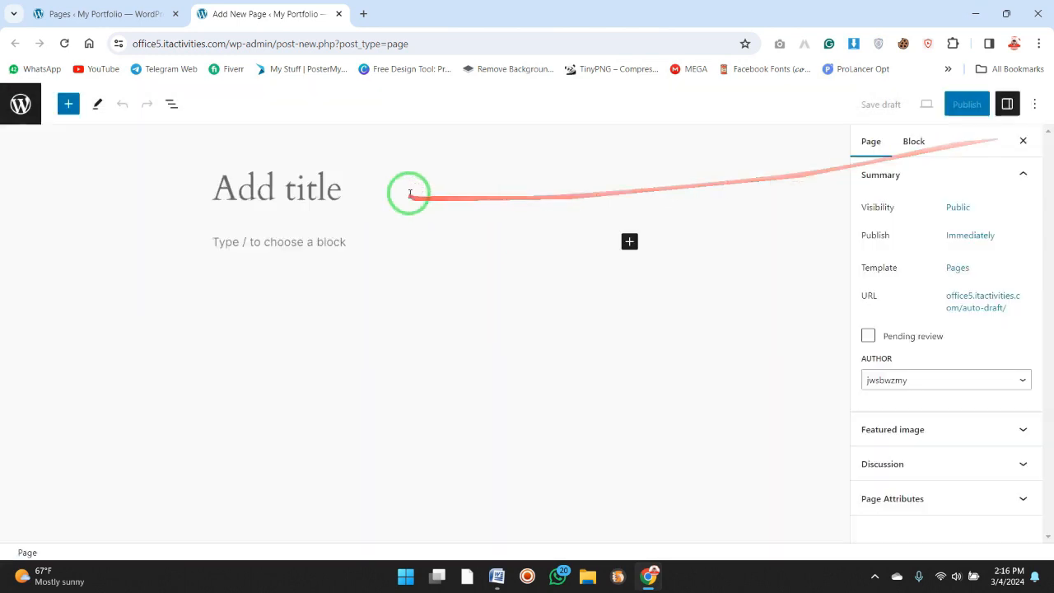
Title the new page "Home" and publish it, returning to the refreshed pages list.
{"action": "left_click", "coordinate": [251, 187]}
{"action": "type", "text": "Home"}
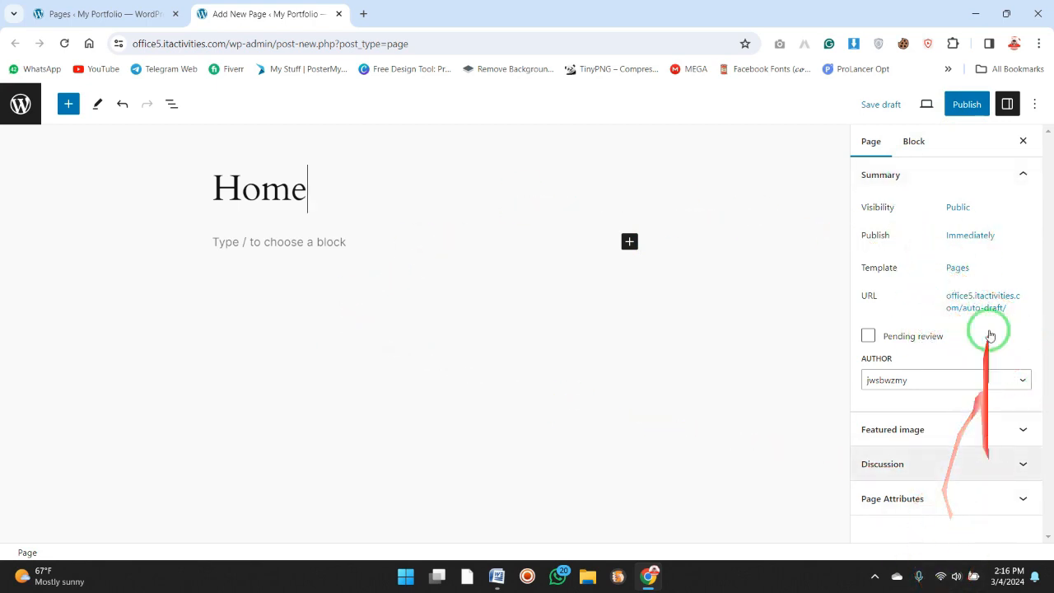
{"action": "left_click", "coordinate": [968, 104]}
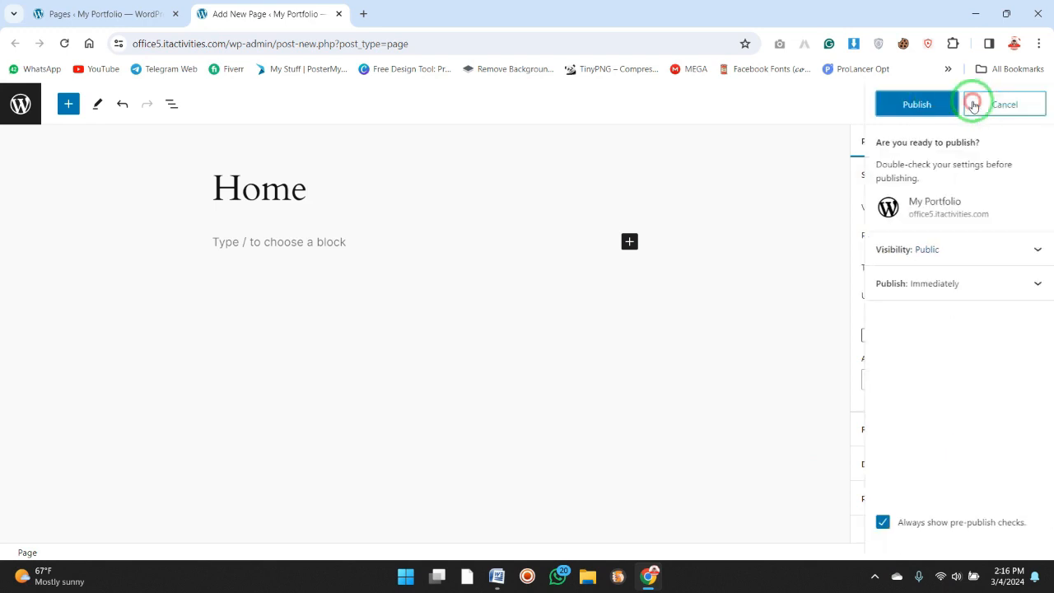
{"action": "left_click", "coordinate": [923, 107]}
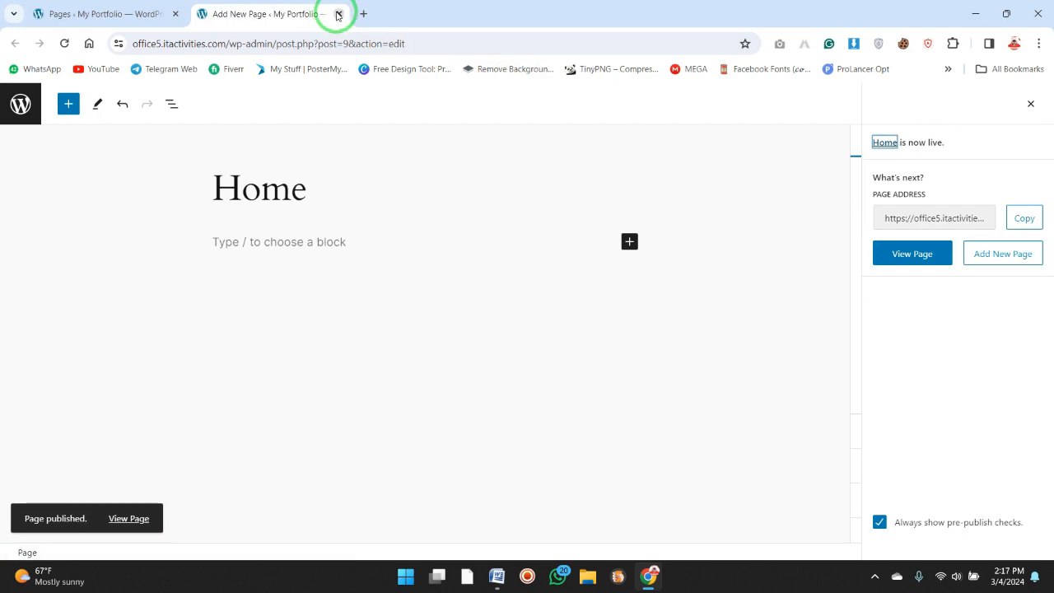
{"action": "left_click", "coordinate": [338, 14]}
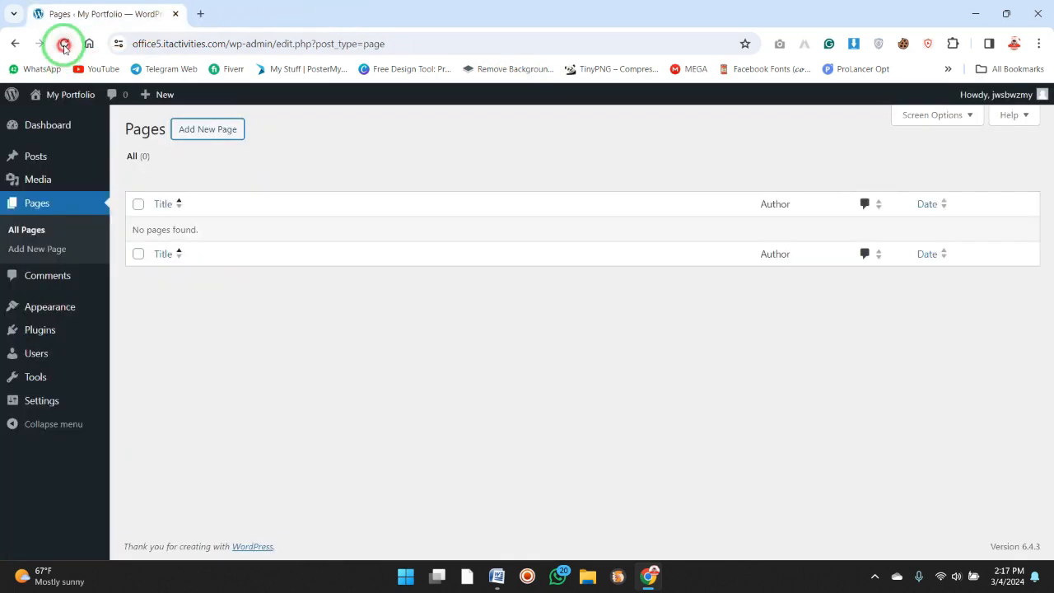
{"action": "left_click", "coordinate": [65, 46]}
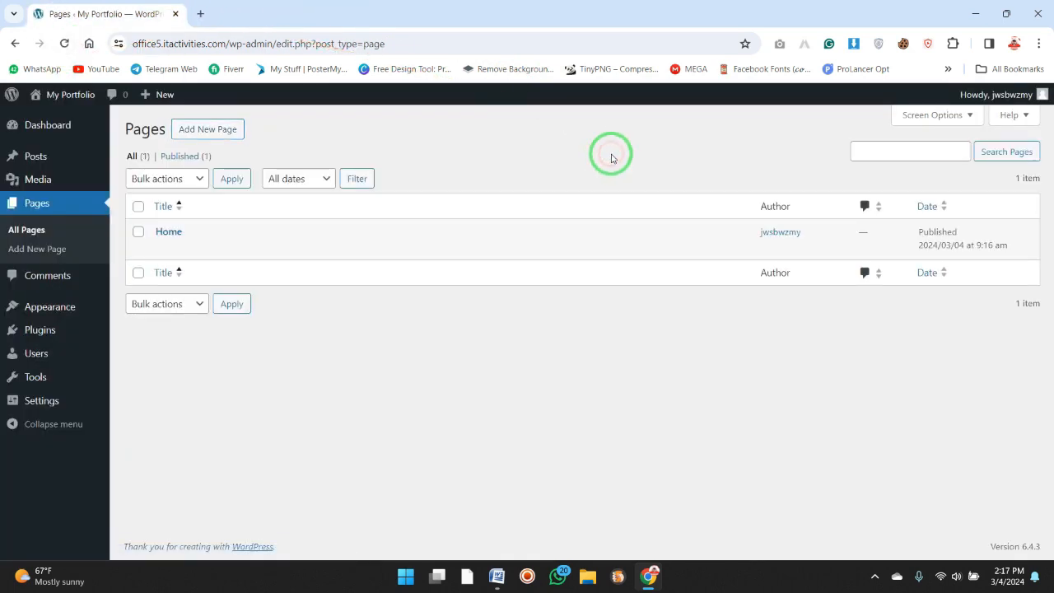
Open the general settings, and view the live site's front page and its Home page in a new tab.
{"action": "mouse_move", "coordinate": [68, 405]}
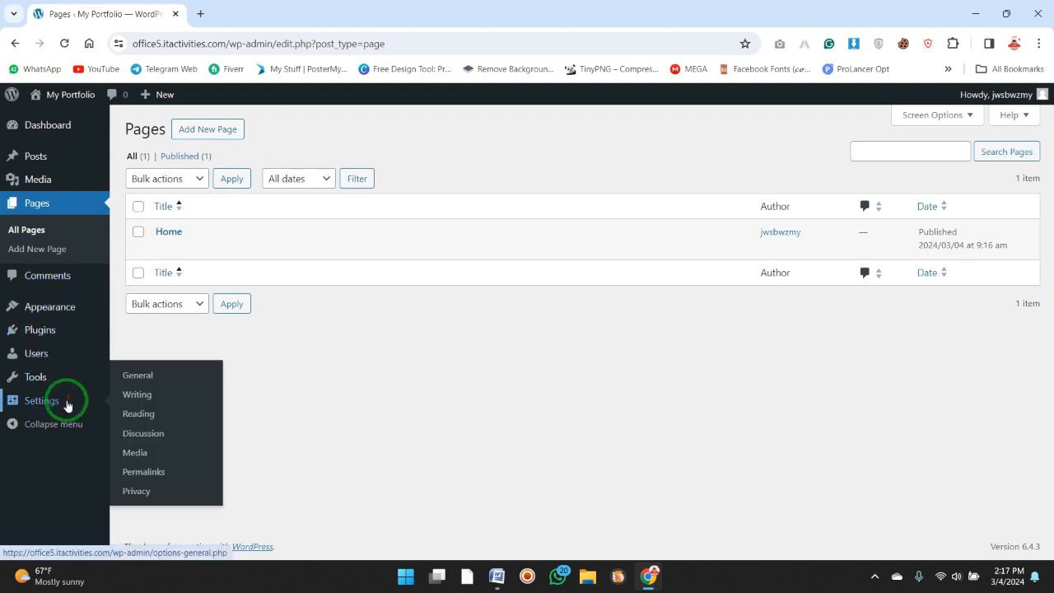
{"action": "mouse_move", "coordinate": [69, 379]}
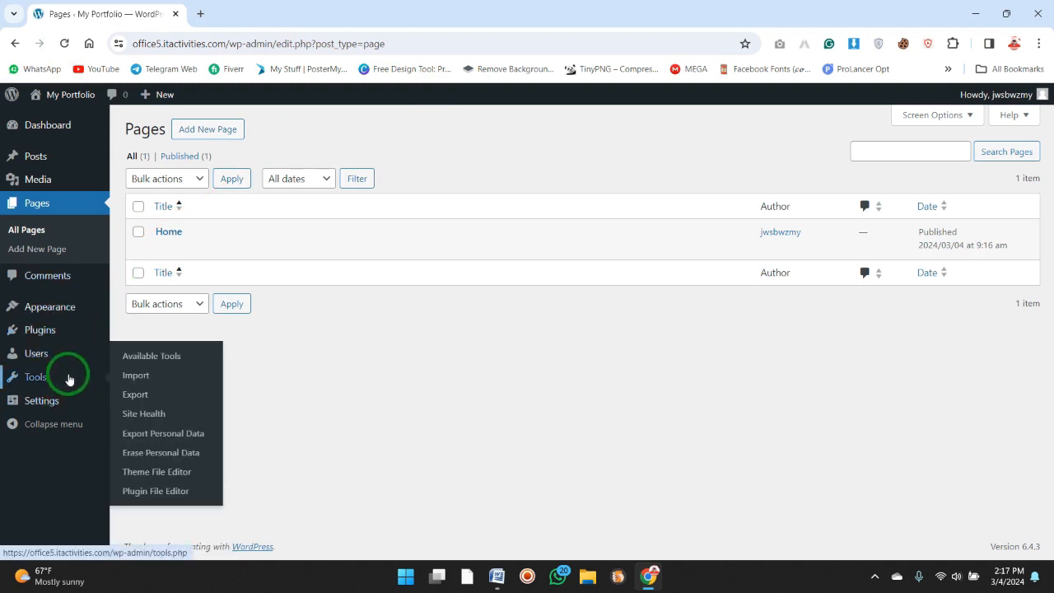
{"action": "mouse_move", "coordinate": [62, 356]}
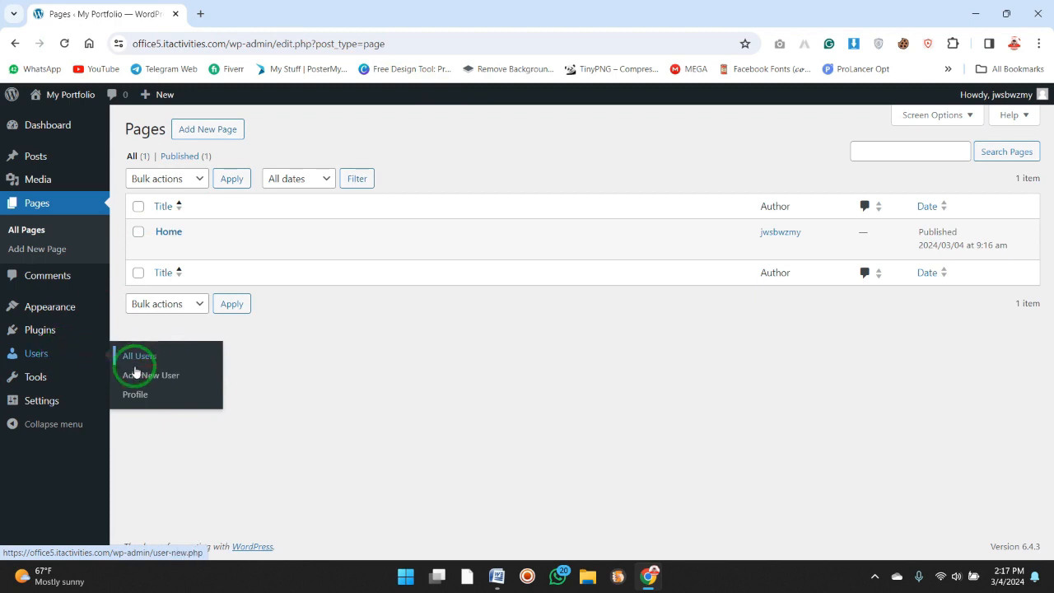
{"action": "left_click", "coordinate": [75, 410]}
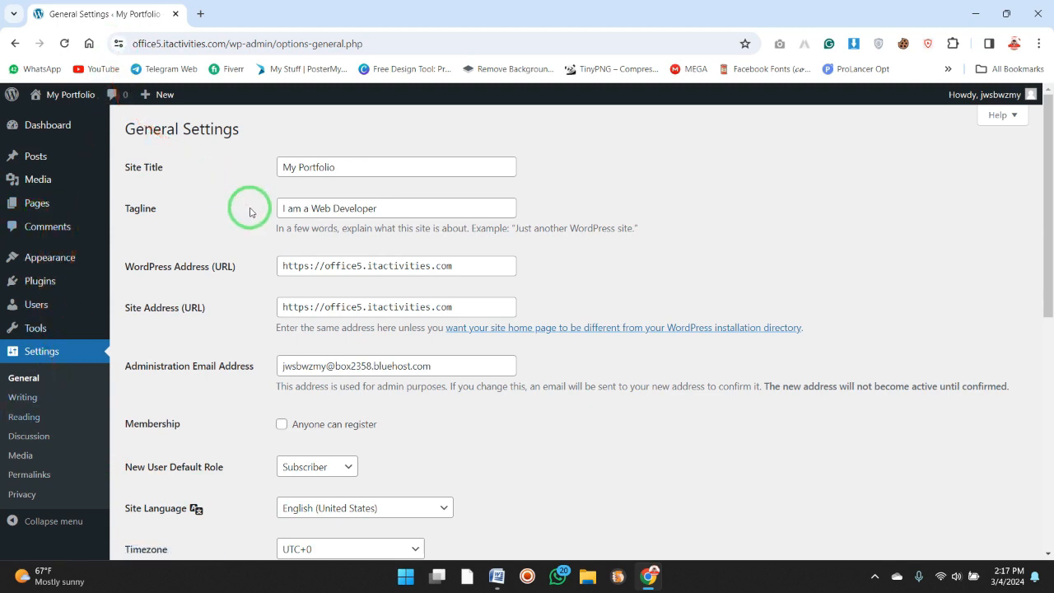
{"action": "mouse_move", "coordinate": [70, 103]}
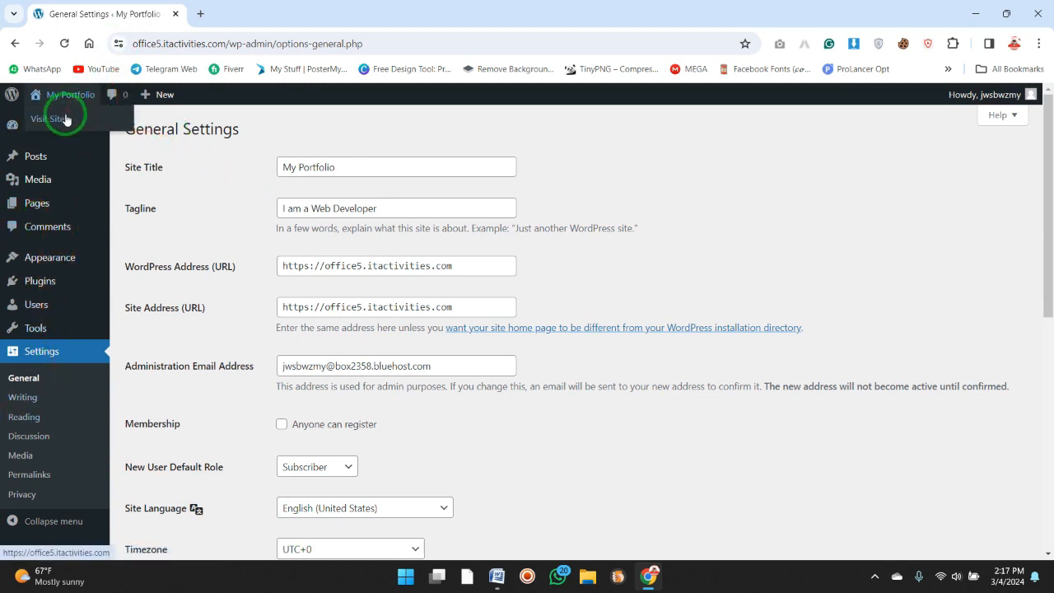
{"action": "left_click", "coordinate": [288, 12]}
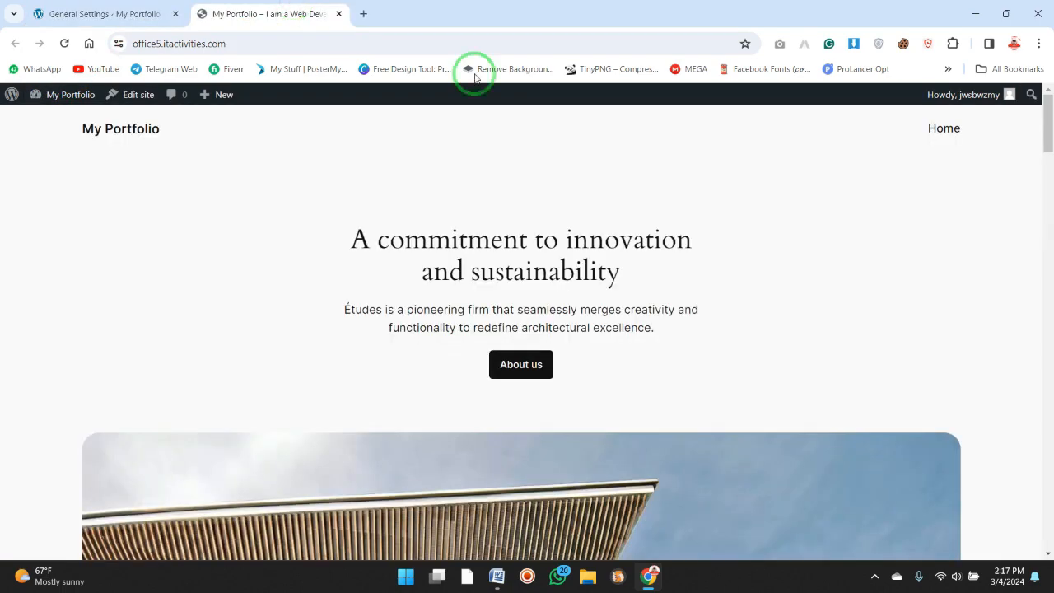
{"action": "left_click_drag", "start_coordinate": [1049, 142], "coordinate": [1043, 118]}
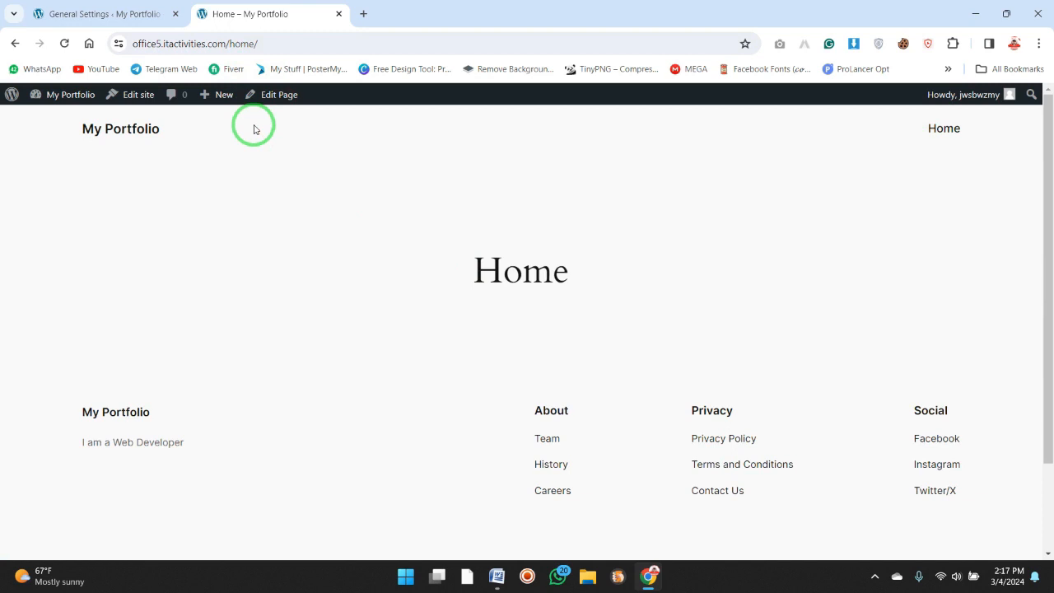
In the reading settings, make the homepage a static page, choose Home as the homepage, and save the changes.
{"action": "left_click", "coordinate": [106, 8]}
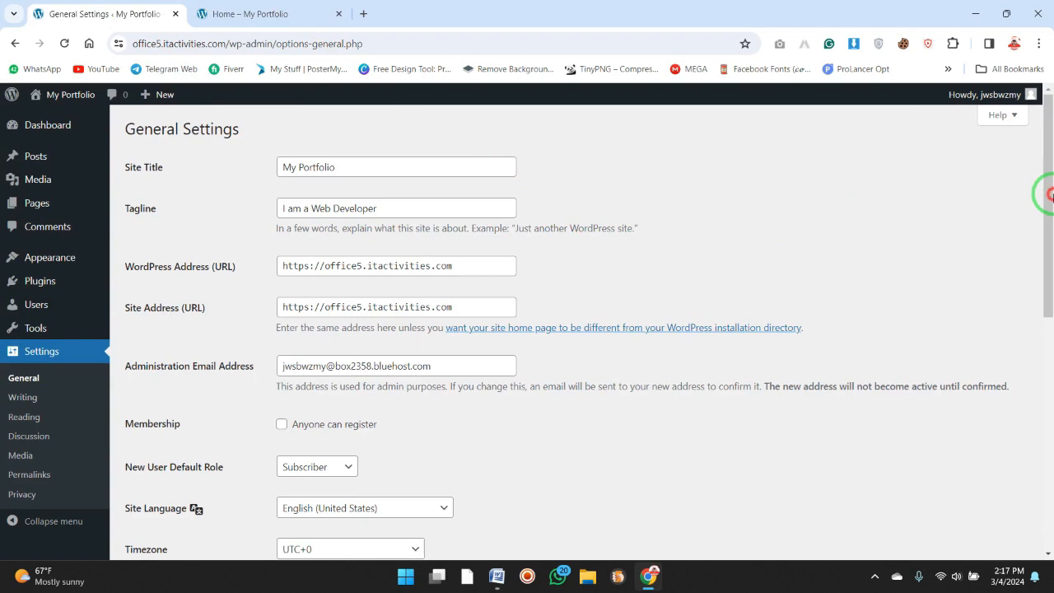
{"action": "left_click_drag", "start_coordinate": [1049, 194], "coordinate": [1016, 275]}
{"action": "left_click", "coordinate": [44, 422]}
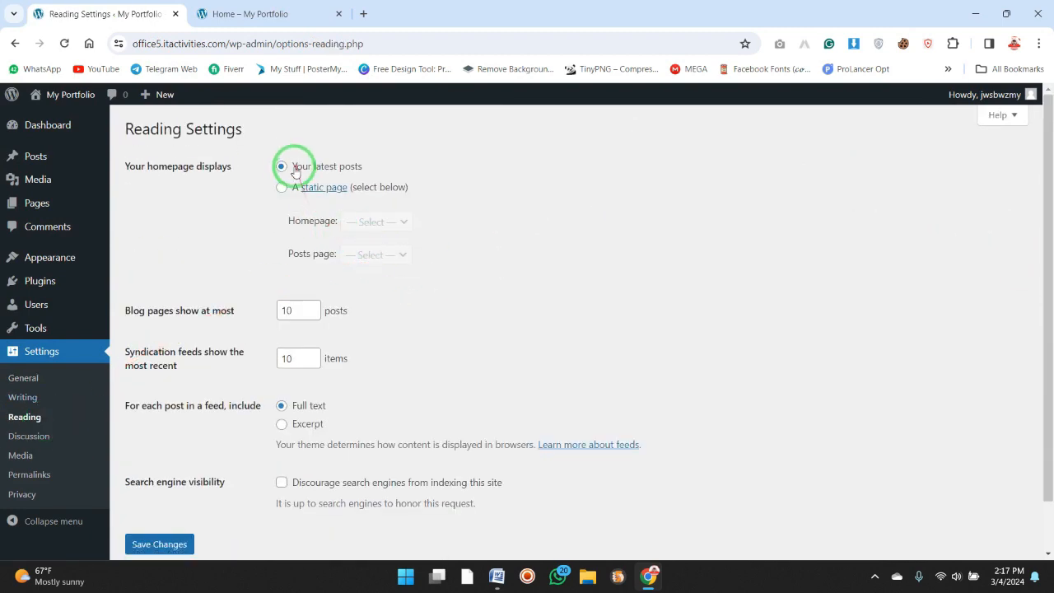
{"action": "left_click", "coordinate": [285, 192]}
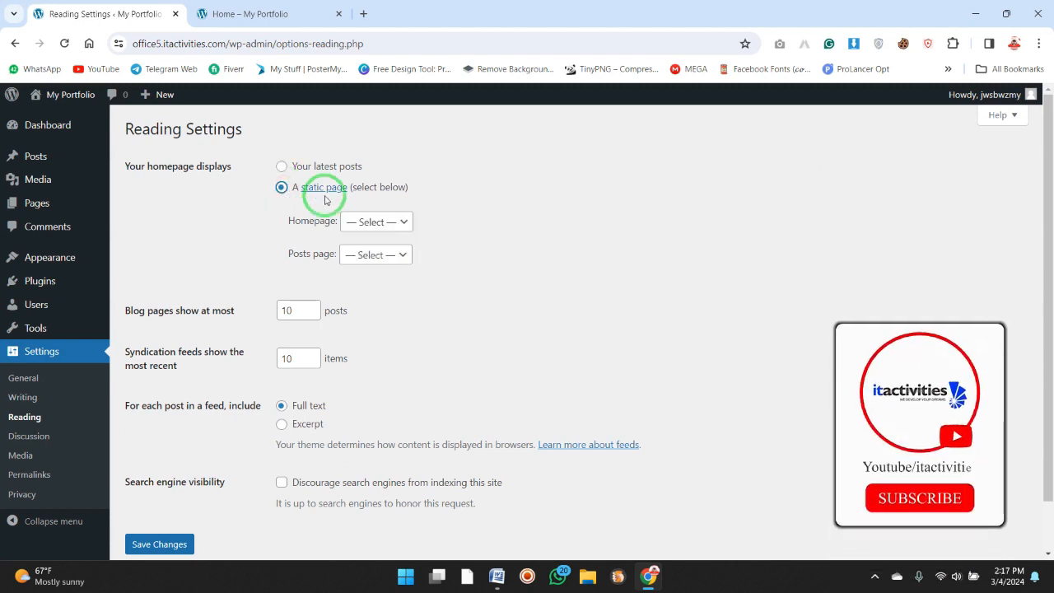
{"action": "left_click", "coordinate": [405, 223]}
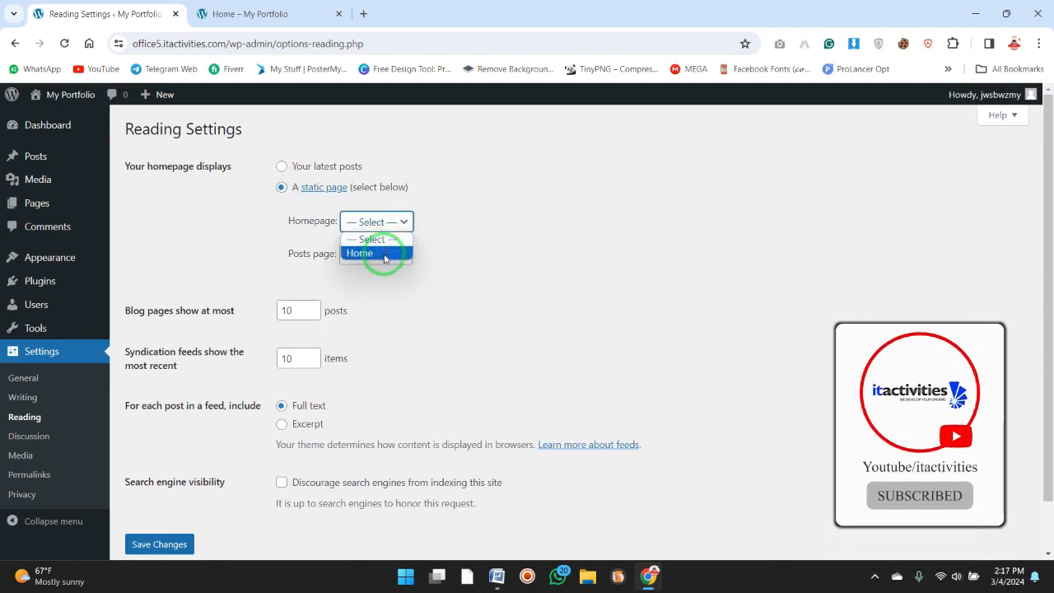
{"action": "left_click", "coordinate": [384, 255]}
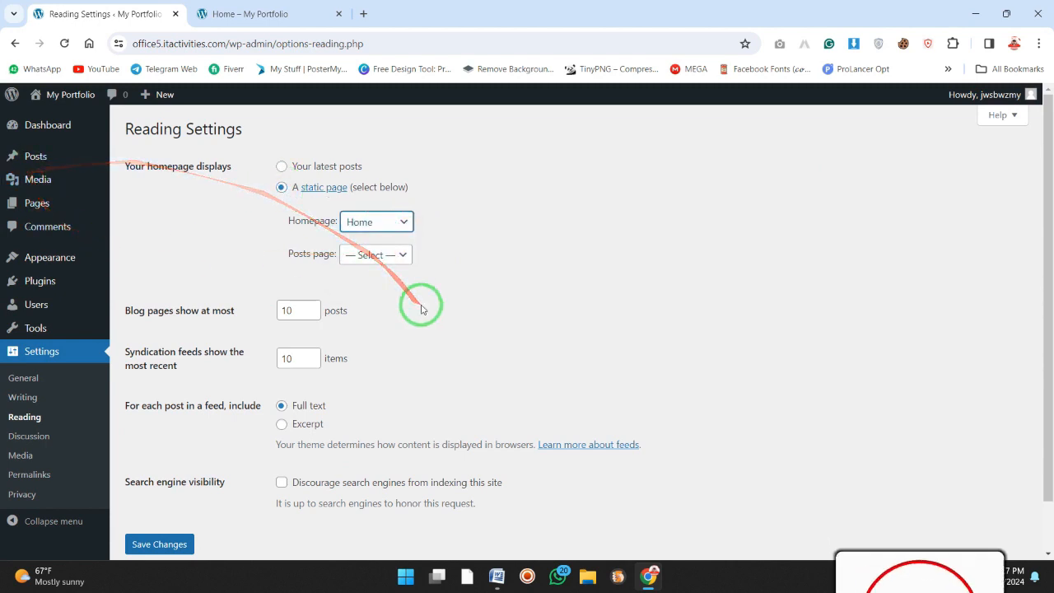
{"action": "left_click", "coordinate": [395, 227]}
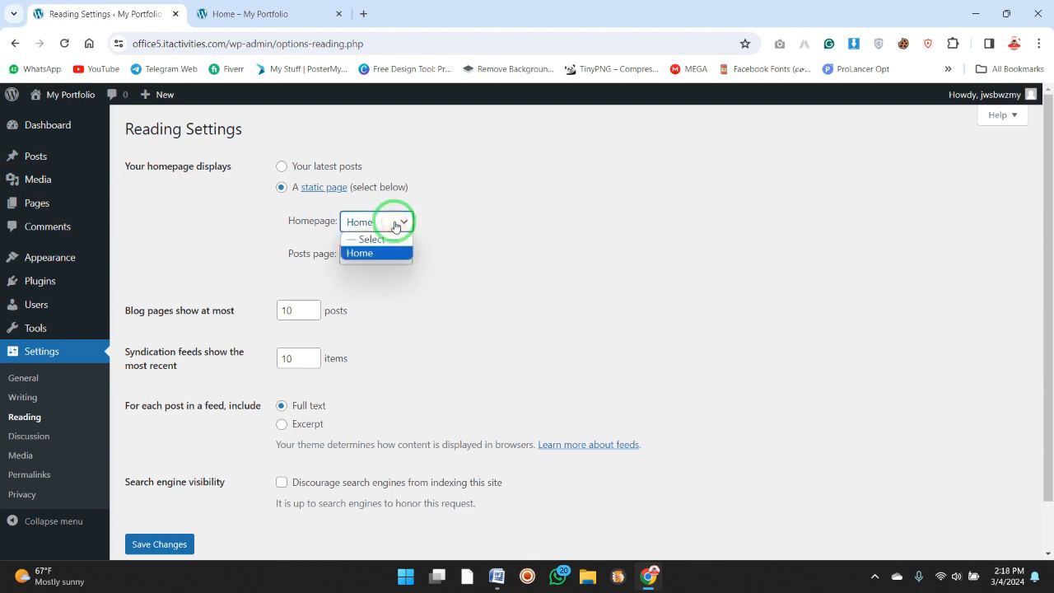
{"action": "left_click", "coordinate": [395, 227]}
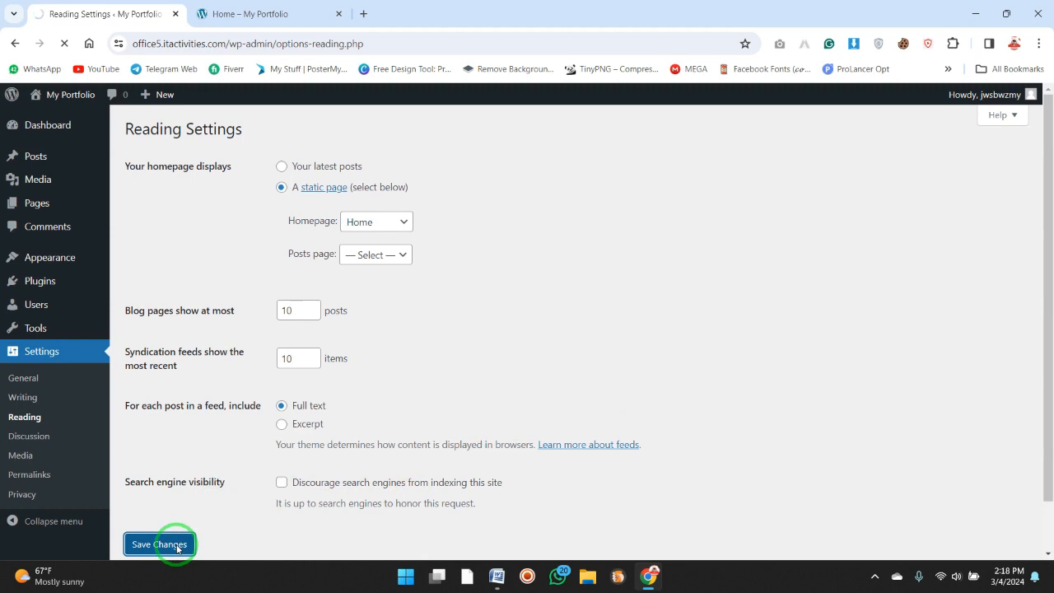
View the live site's front page in a new tab, and close both site tabs to return to the reading settings.
{"action": "mouse_move", "coordinate": [59, 97]}
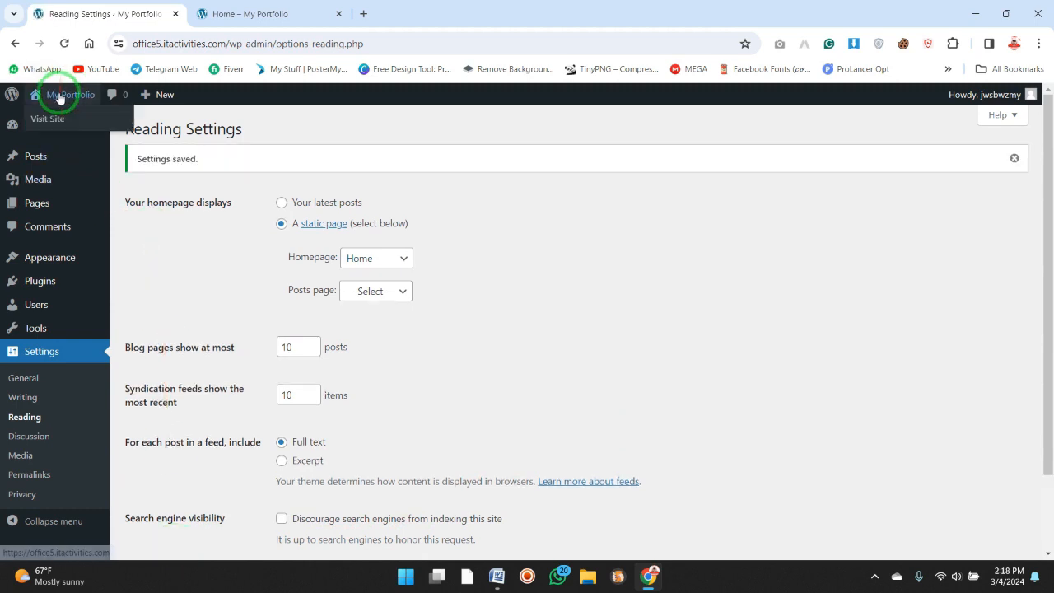
{"action": "left_click", "coordinate": [64, 121]}
{"action": "left_click", "coordinate": [456, 7]}
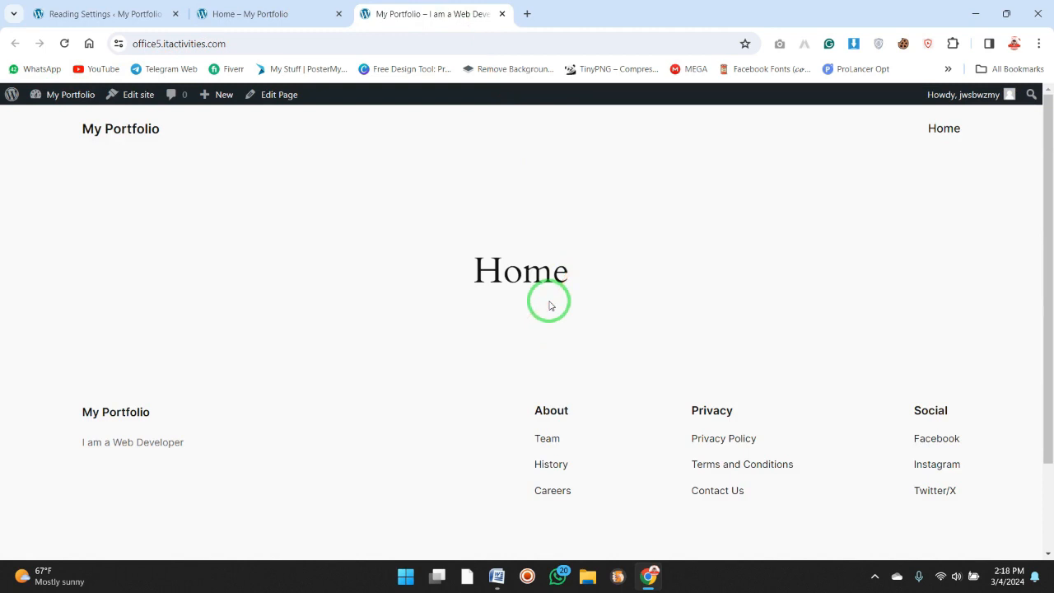
{"action": "left_click", "coordinate": [501, 14]}
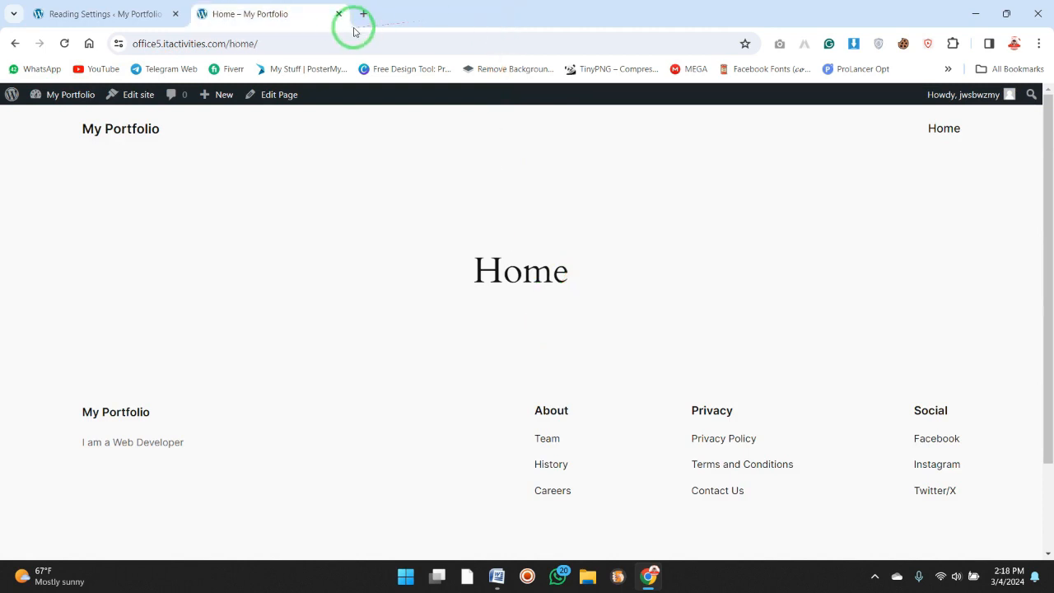
{"action": "left_click", "coordinate": [339, 14]}
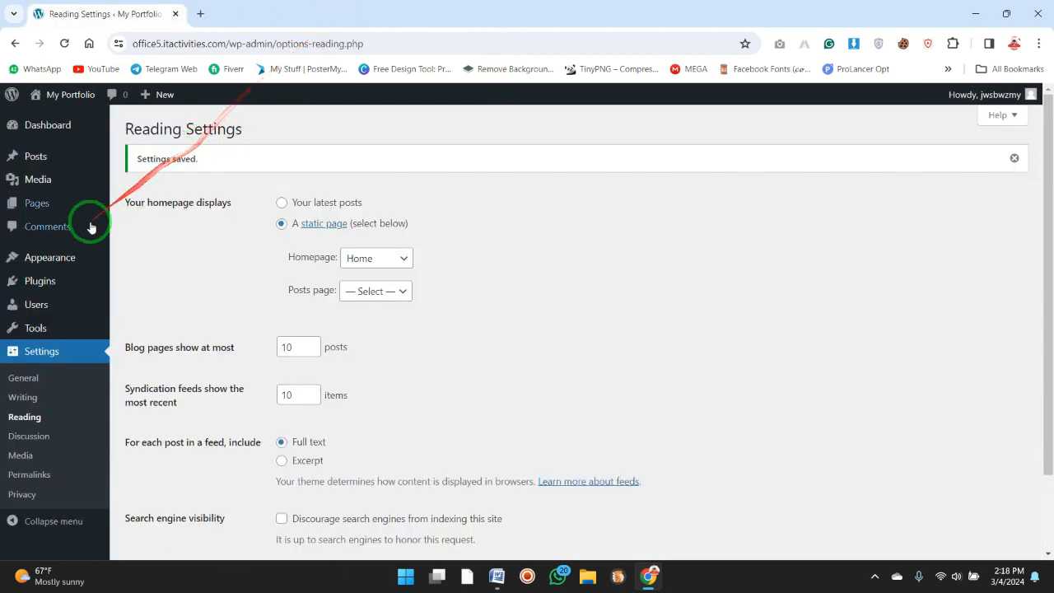
Create a new post titled "Test Post" from the posts list in a separate tab, publish it, and close its editor.
{"action": "mouse_move", "coordinate": [68, 288]}
{"action": "left_click", "coordinate": [81, 163]}
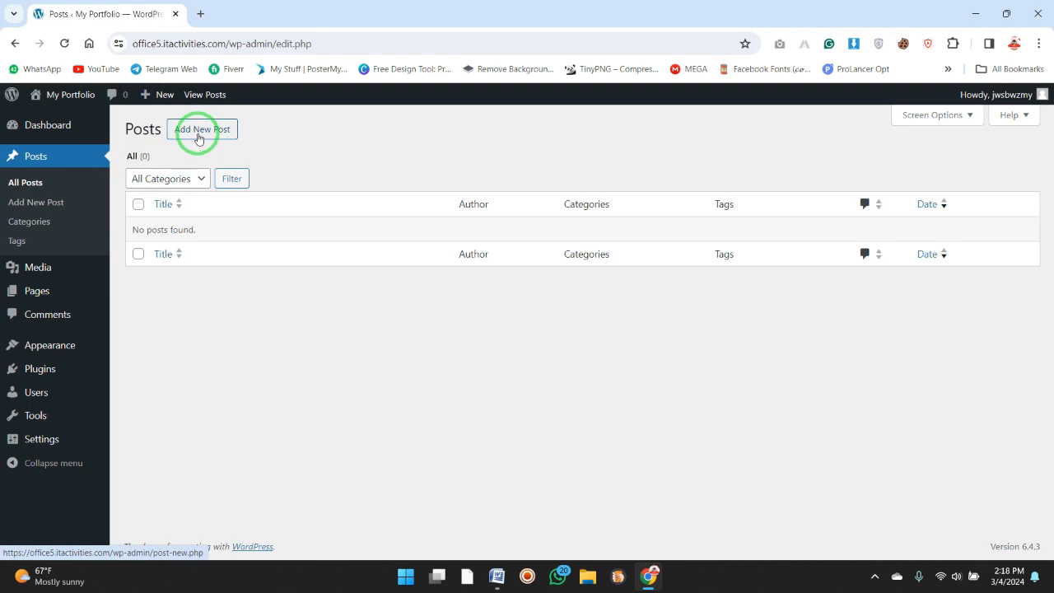
{"action": "left_click", "coordinate": [264, 8]}
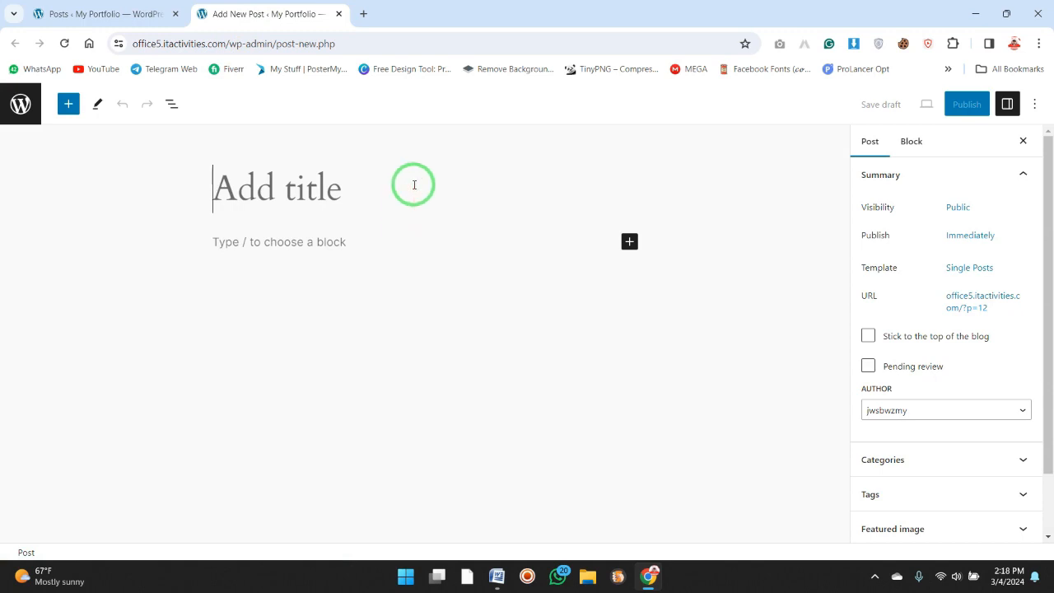
{"action": "type", "text": "Test Post"}
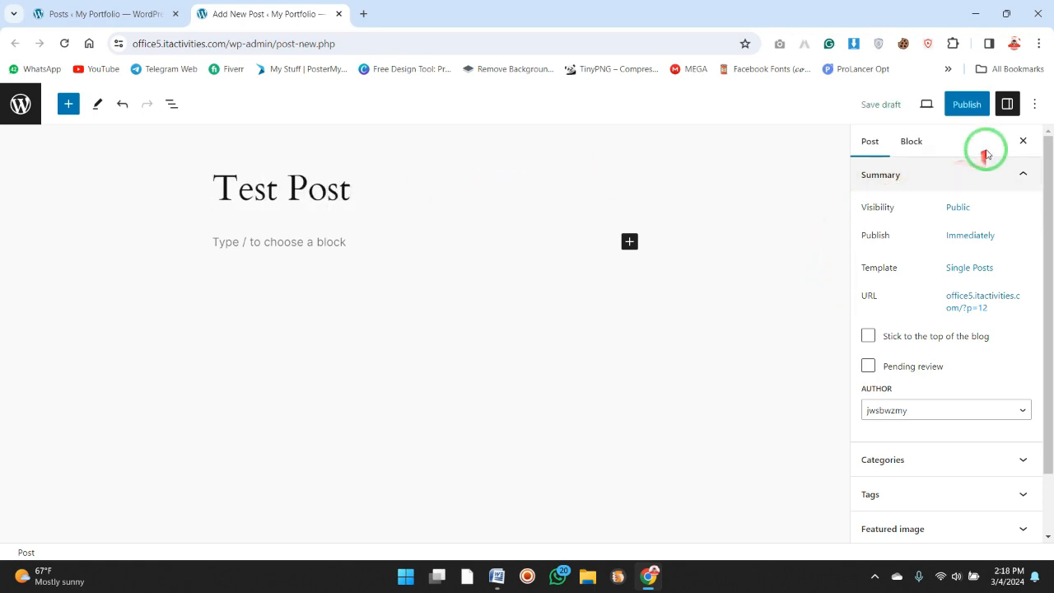
{"action": "left_click", "coordinate": [971, 112]}
{"action": "left_click", "coordinate": [939, 109]}
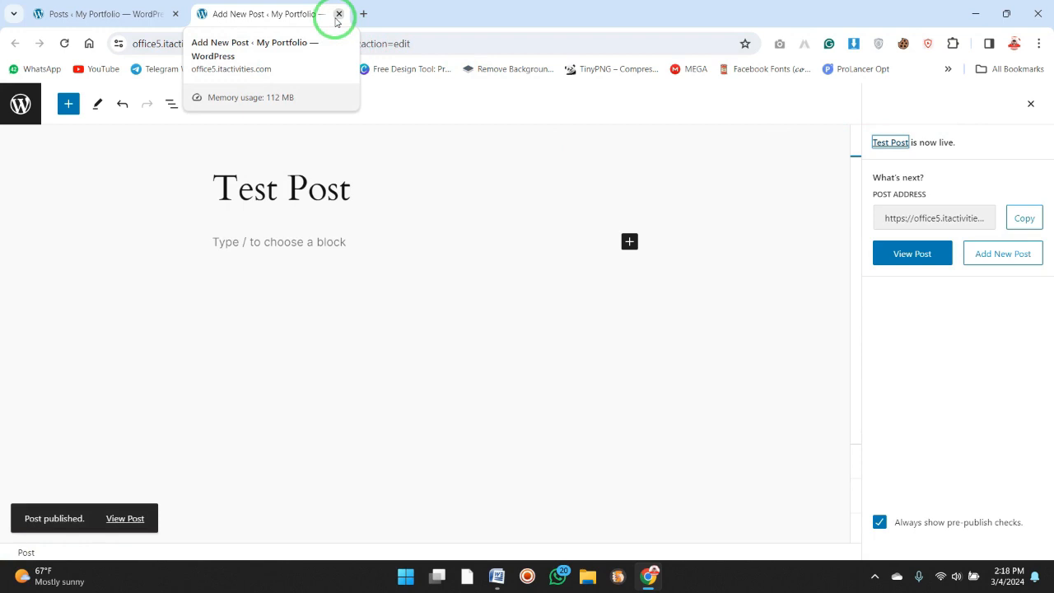
{"action": "left_click", "coordinate": [339, 14]}
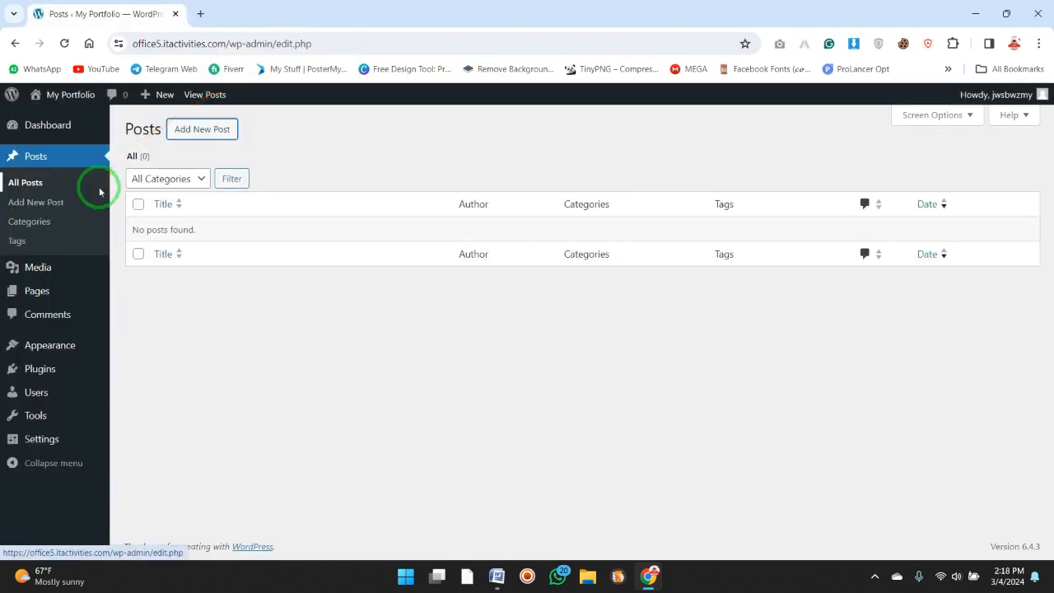
Start a new page in a separate tab, and check the available posts page choices in the reading settings.
{"action": "mouse_move", "coordinate": [77, 301]}
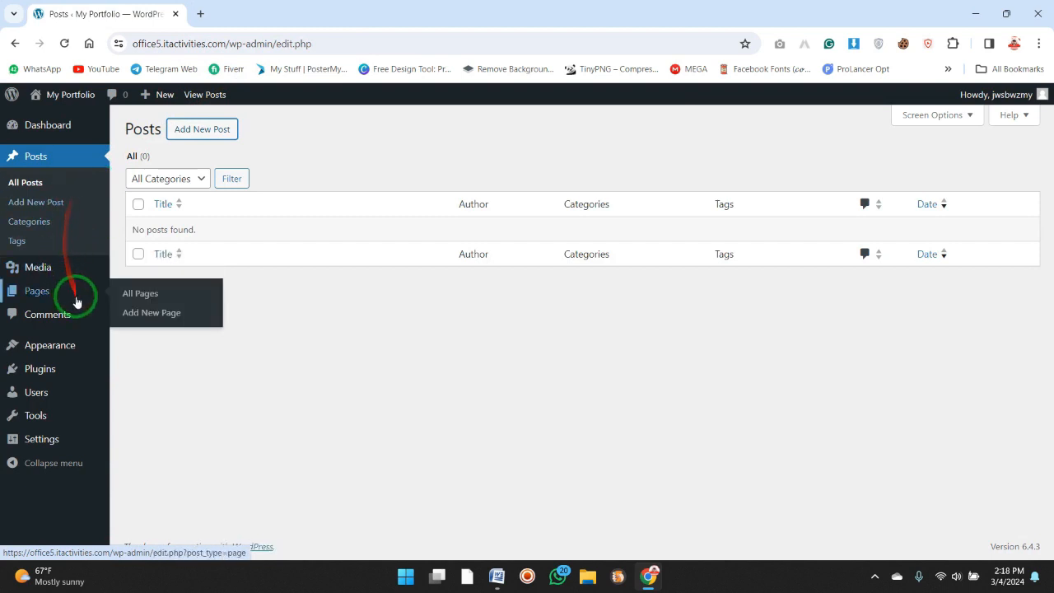
{"action": "left_click", "coordinate": [145, 313]}
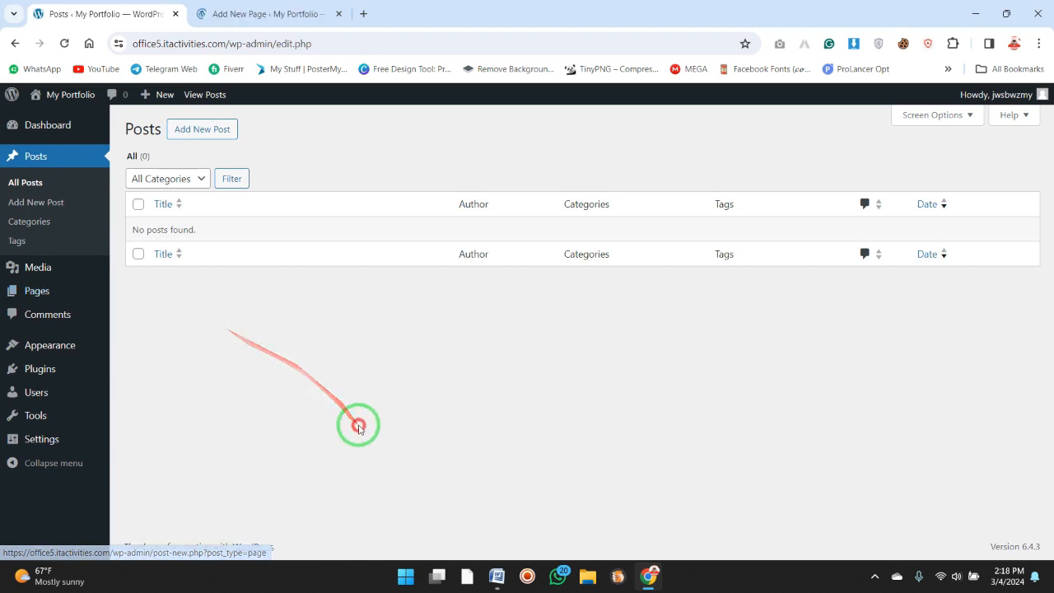
{"action": "mouse_move", "coordinate": [64, 441]}
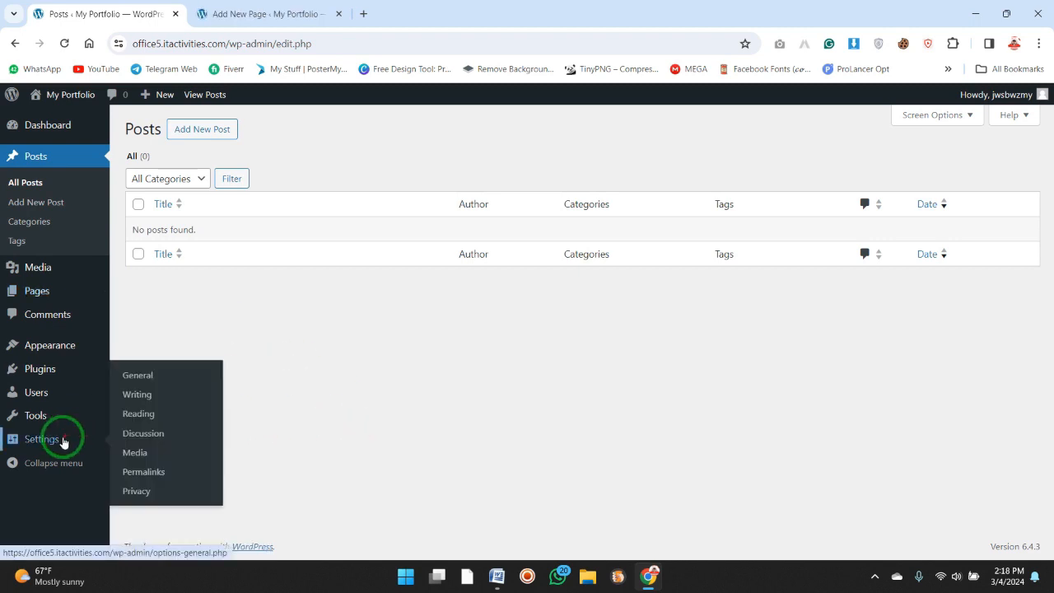
{"action": "left_click", "coordinate": [147, 414]}
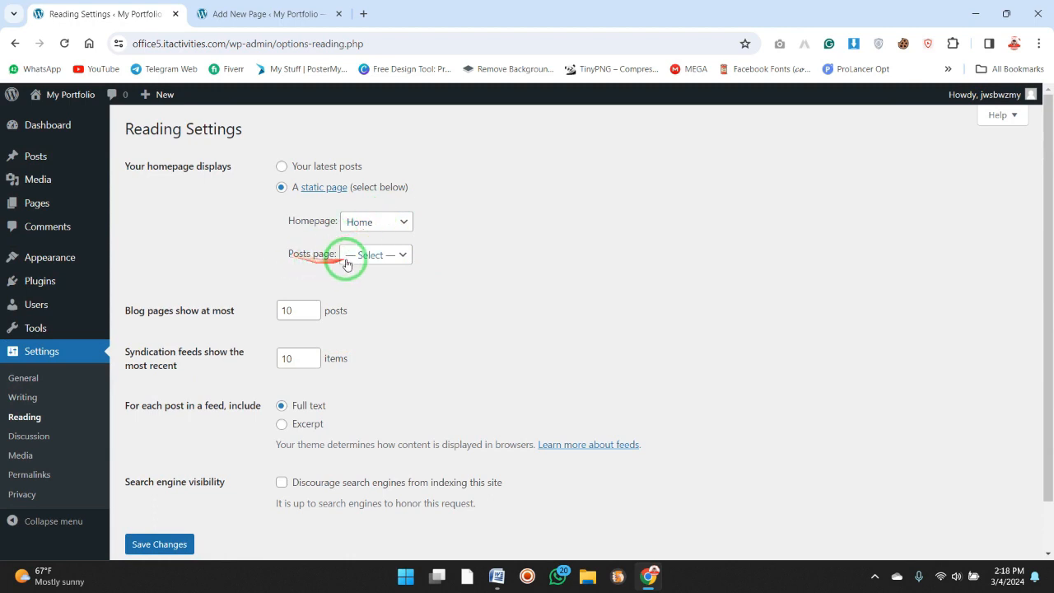
{"action": "left_click", "coordinate": [400, 258]}
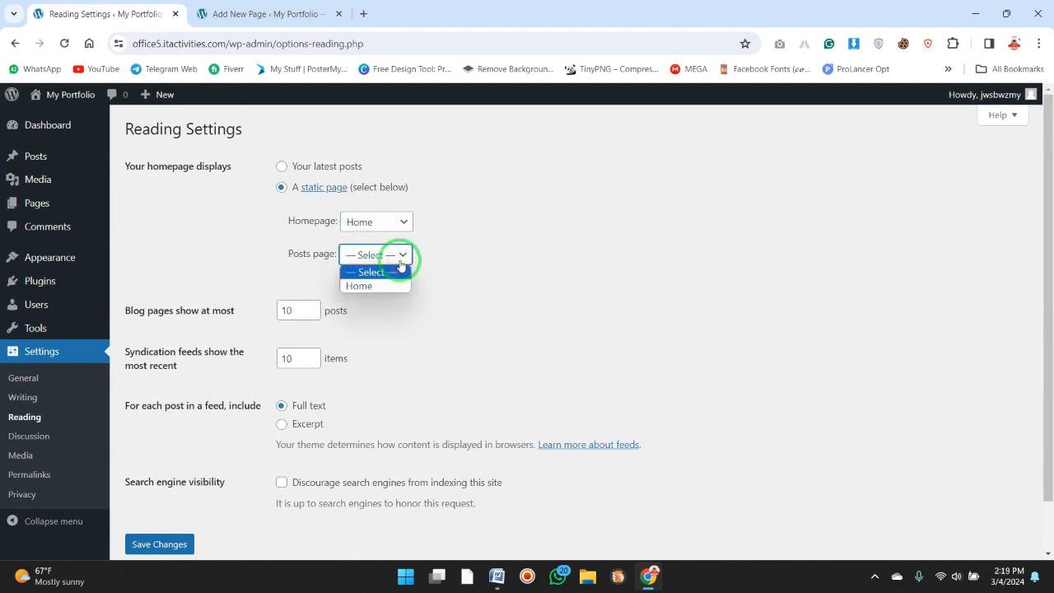
Dismiss the new page's pattern chooser, title the page "Blog", and publish it.
{"action": "left_click", "coordinate": [267, 14]}
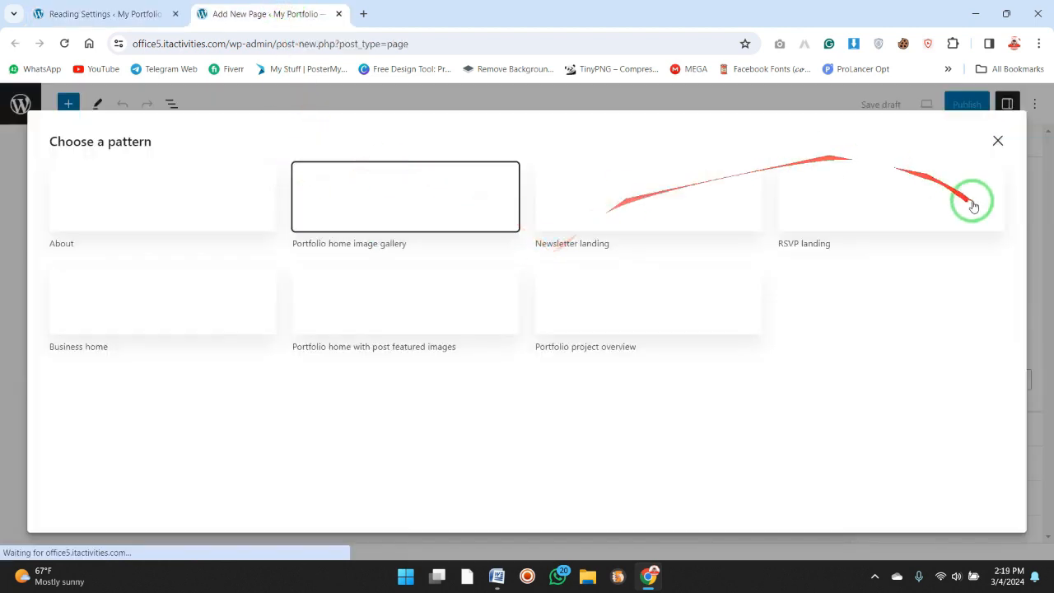
{"action": "left_click", "coordinate": [995, 141]}
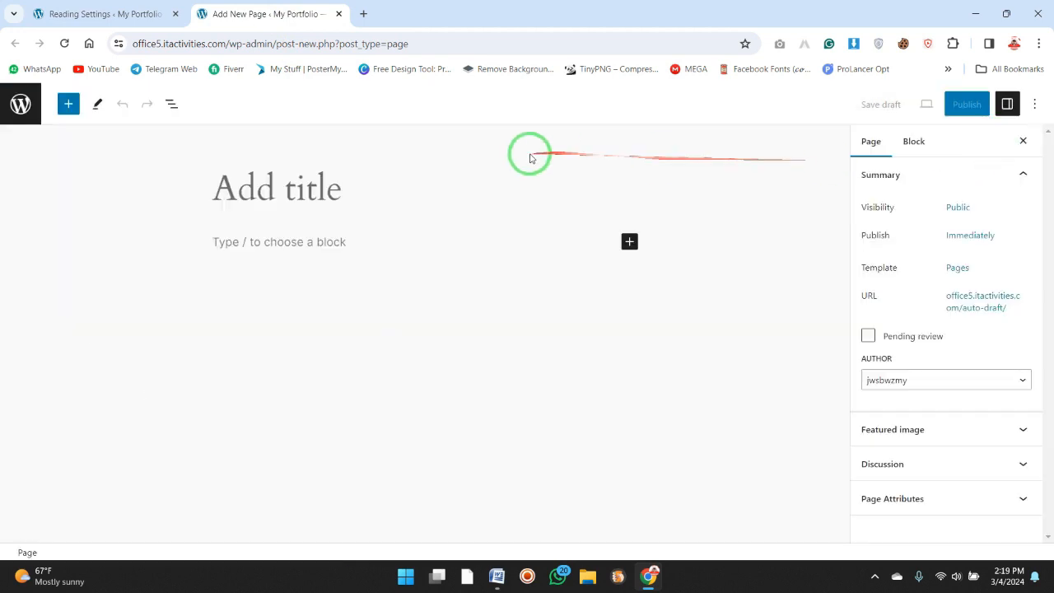
{"action": "left_click", "coordinate": [490, 181]}
{"action": "type", "text": "Blog"}
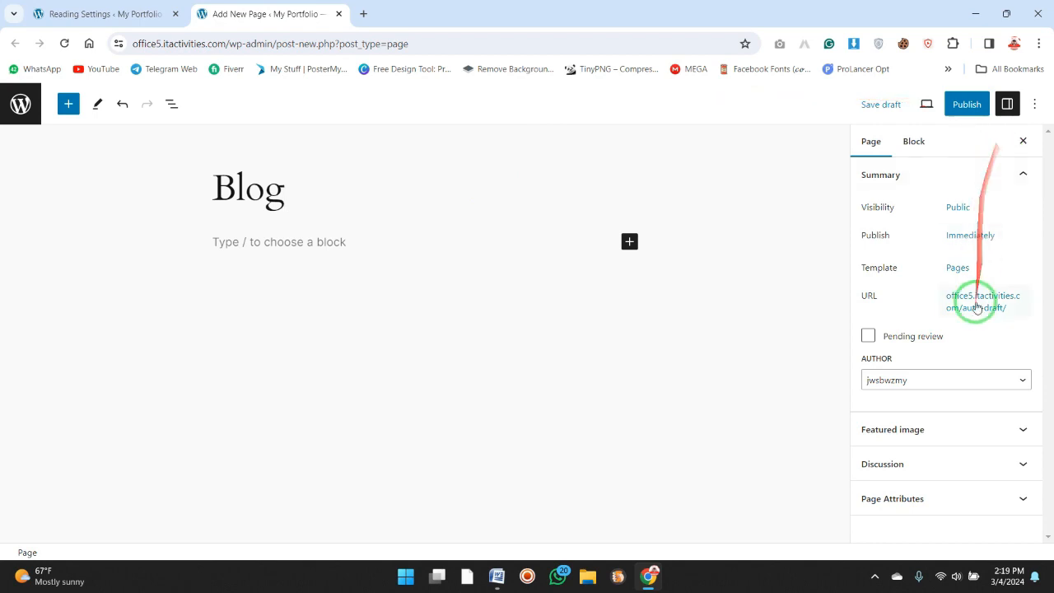
{"action": "left_click", "coordinate": [967, 103]}
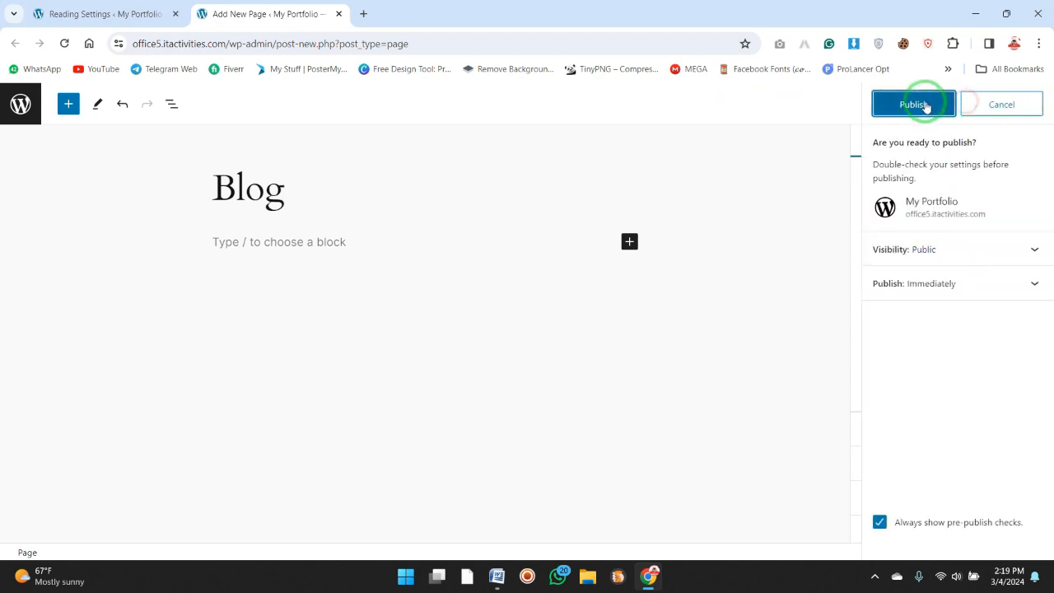
{"action": "left_click", "coordinate": [918, 105]}
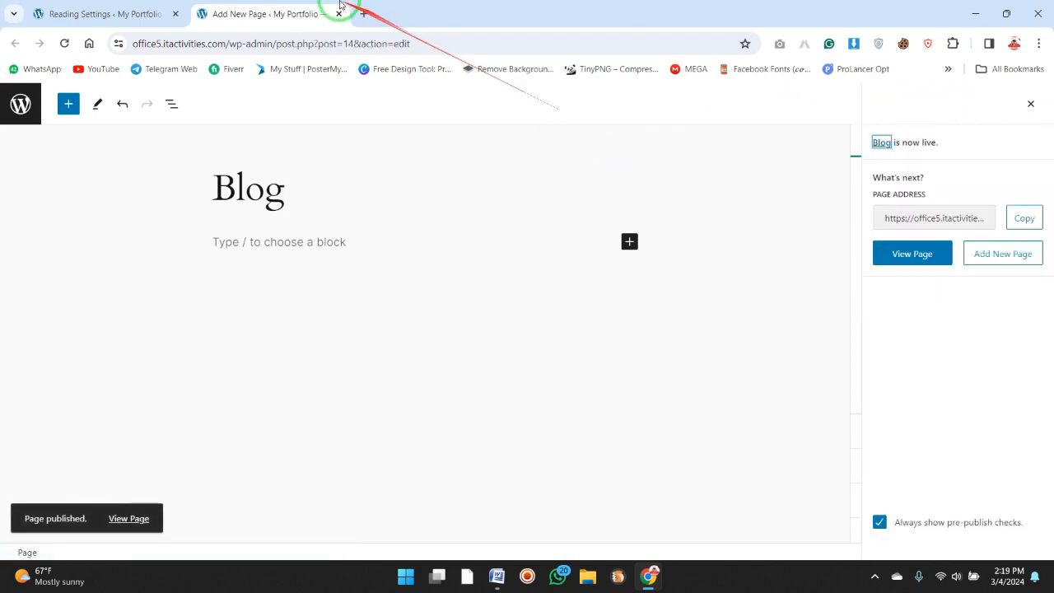
Reload the reading settings, set the posts page to Blog, and save the changes.
{"action": "left_click", "coordinate": [100, 6]}
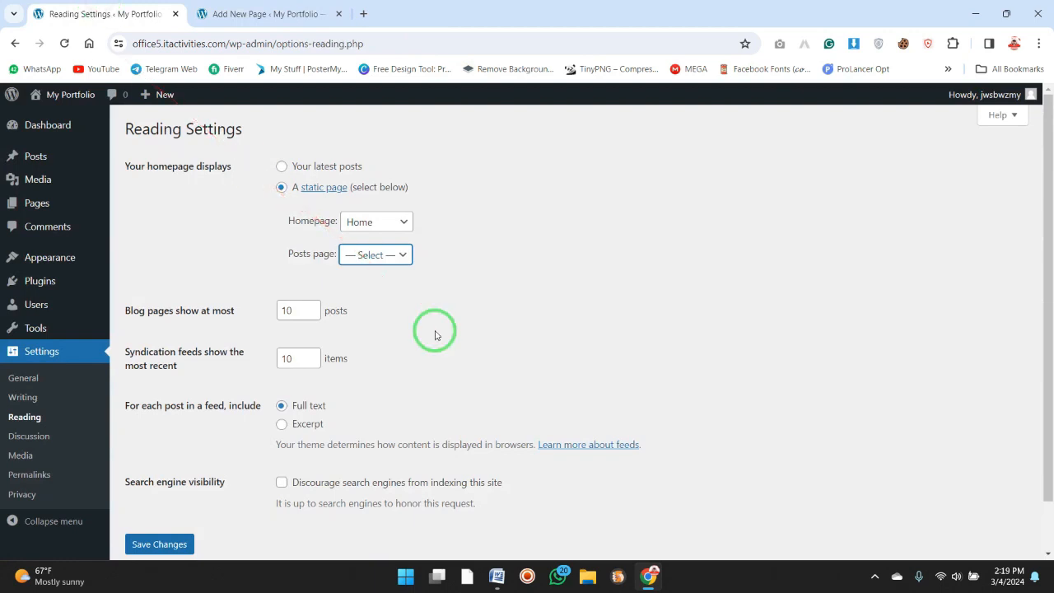
{"action": "left_click", "coordinate": [400, 257]}
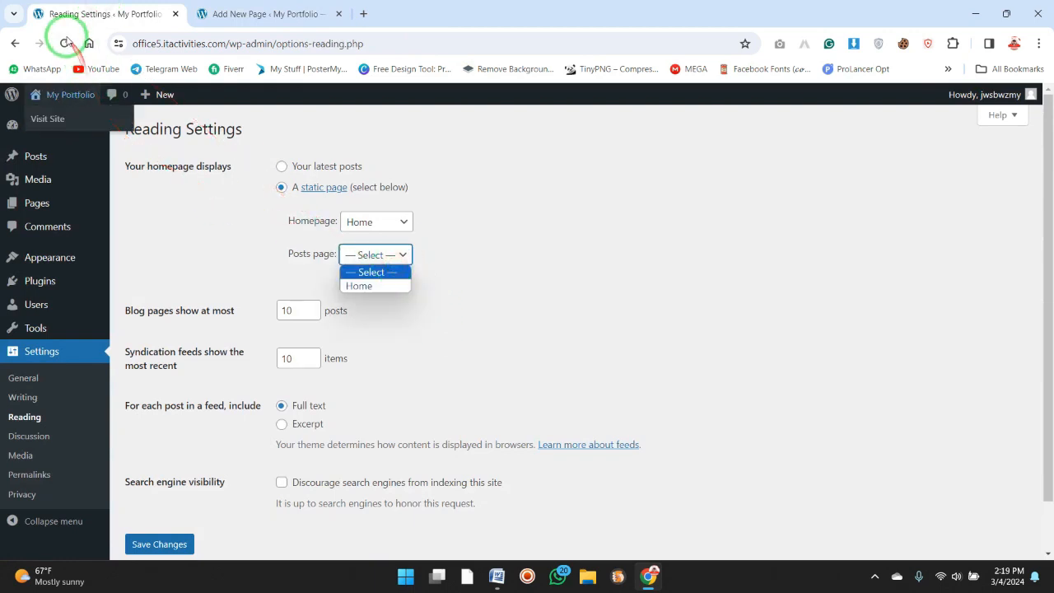
{"action": "left_click", "coordinate": [65, 43]}
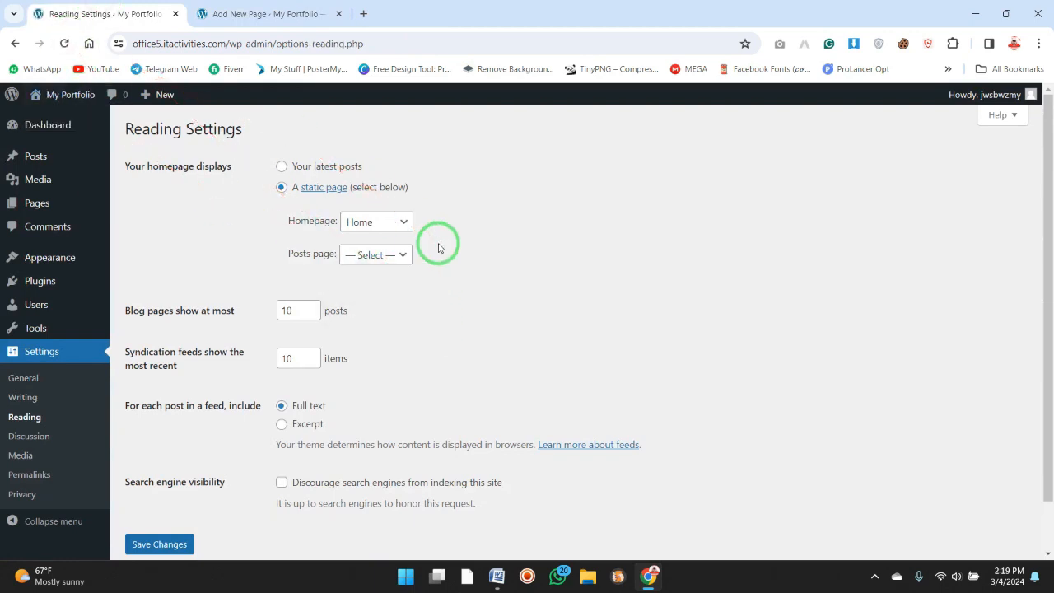
{"action": "left_click", "coordinate": [389, 255]}
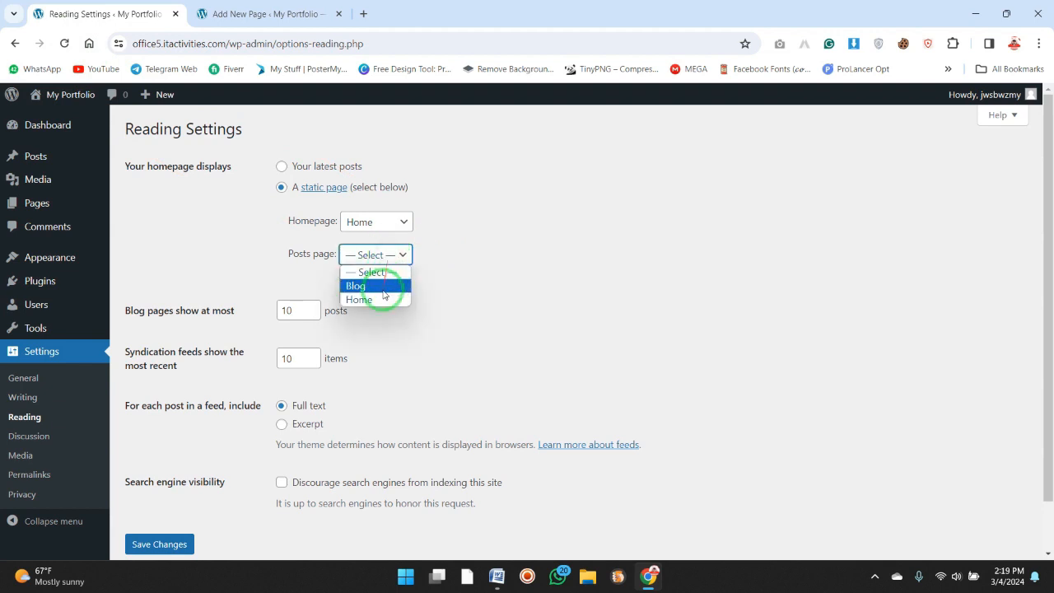
{"action": "left_click", "coordinate": [384, 289]}
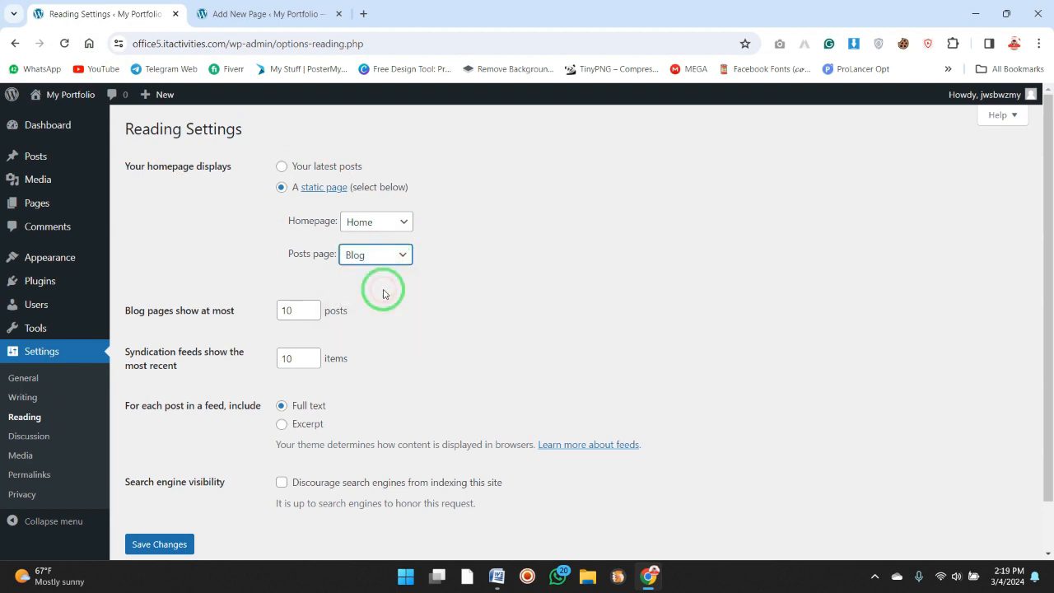
{"action": "left_click", "coordinate": [181, 544]}
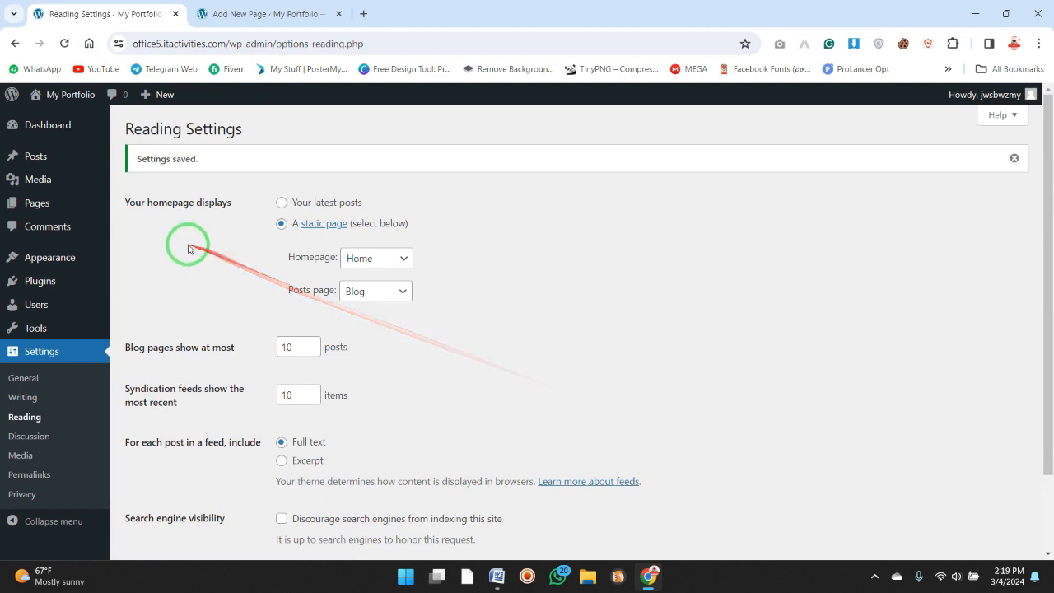
Open the pages list, and view the live site's Blog page in a new tab.
{"action": "left_click", "coordinate": [57, 205]}
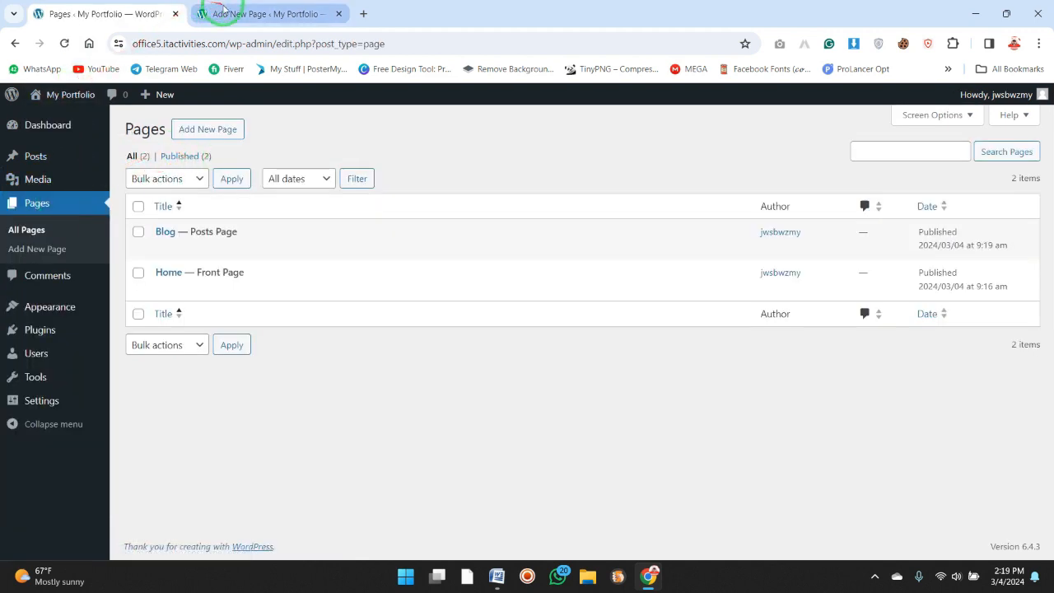
{"action": "left_click", "coordinate": [91, 117]}
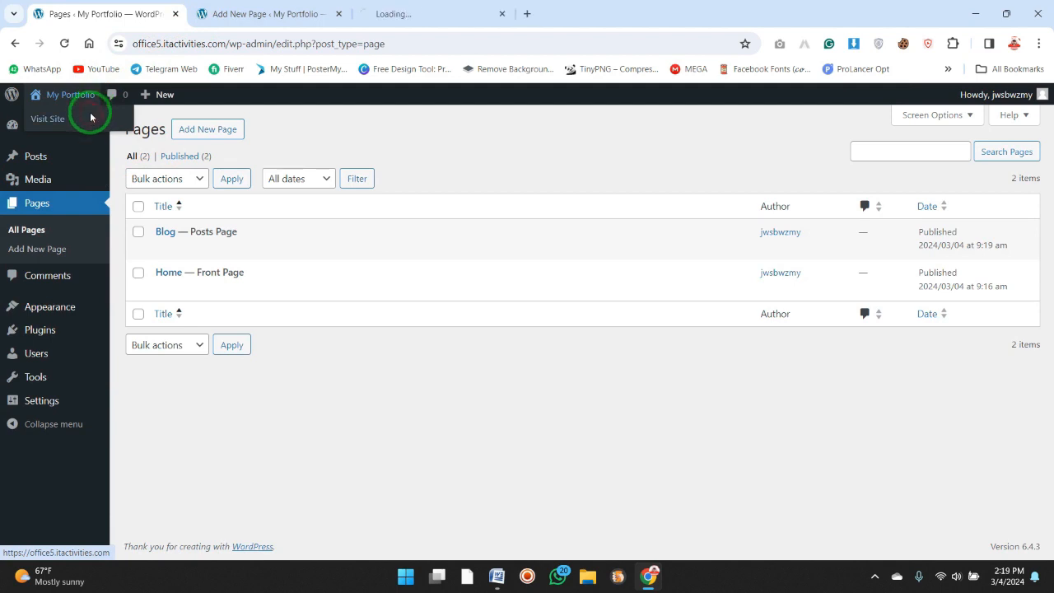
{"action": "left_click", "coordinate": [391, 14]}
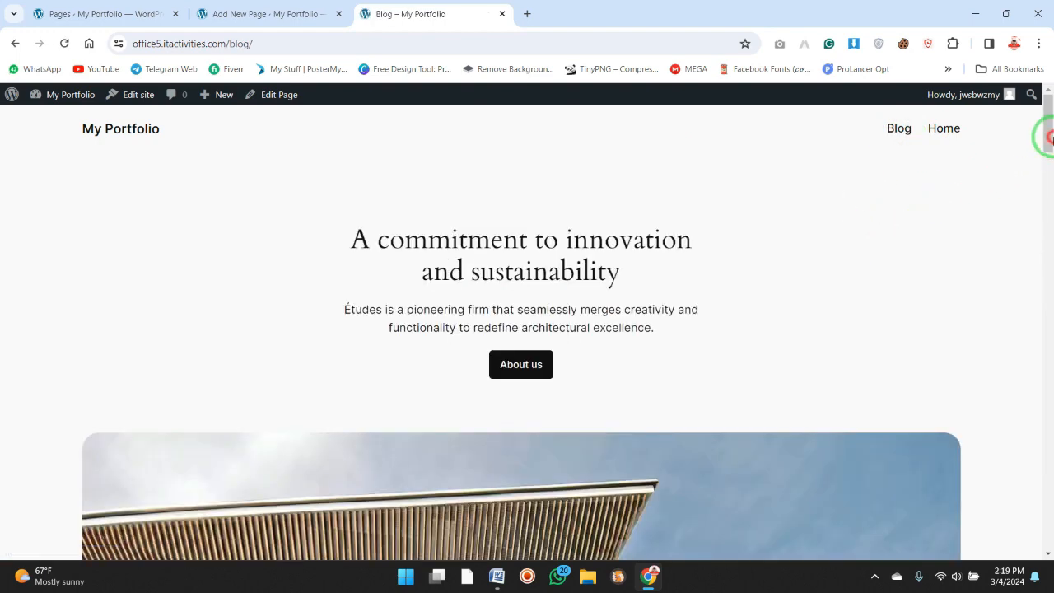
Look over the live Blog page, return to the admin tab, and open the posts list.
{"action": "mouse_move", "coordinate": [1045, 136]}
{"action": "left_mouse_down"}
{"action": "mouse_move", "coordinate": [1012, 332]}
{"action": "mouse_move", "coordinate": [994, 313]}
{"action": "mouse_move", "coordinate": [1016, 412]}
{"action": "mouse_move", "coordinate": [1046, 266]}
{"action": "mouse_move", "coordinate": [1044, 130]}
{"action": "left_mouse_up"}
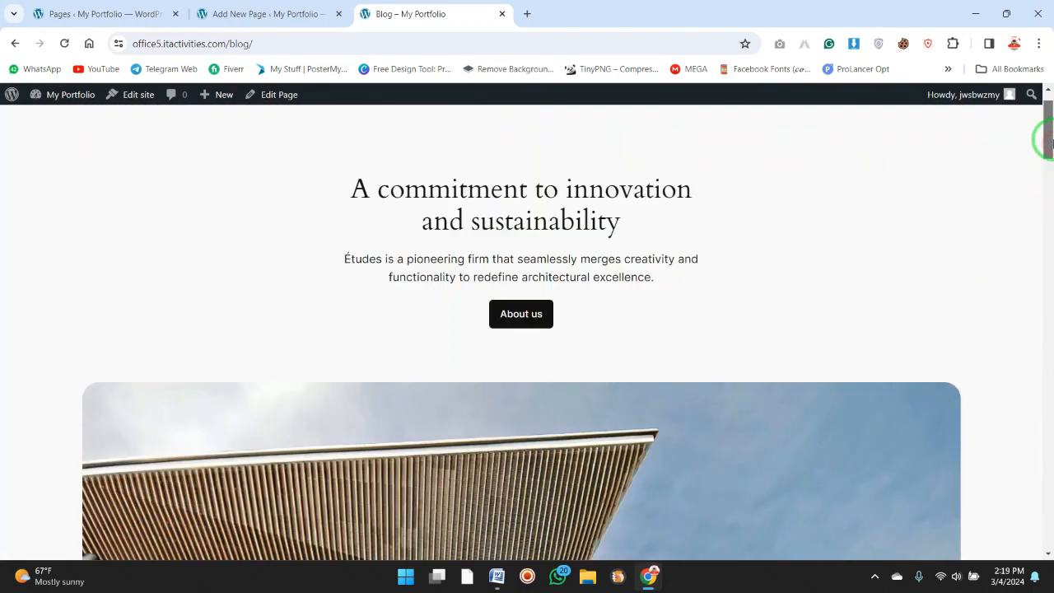
{"action": "left_click", "coordinate": [250, 7]}
{"action": "left_click", "coordinate": [107, 6]}
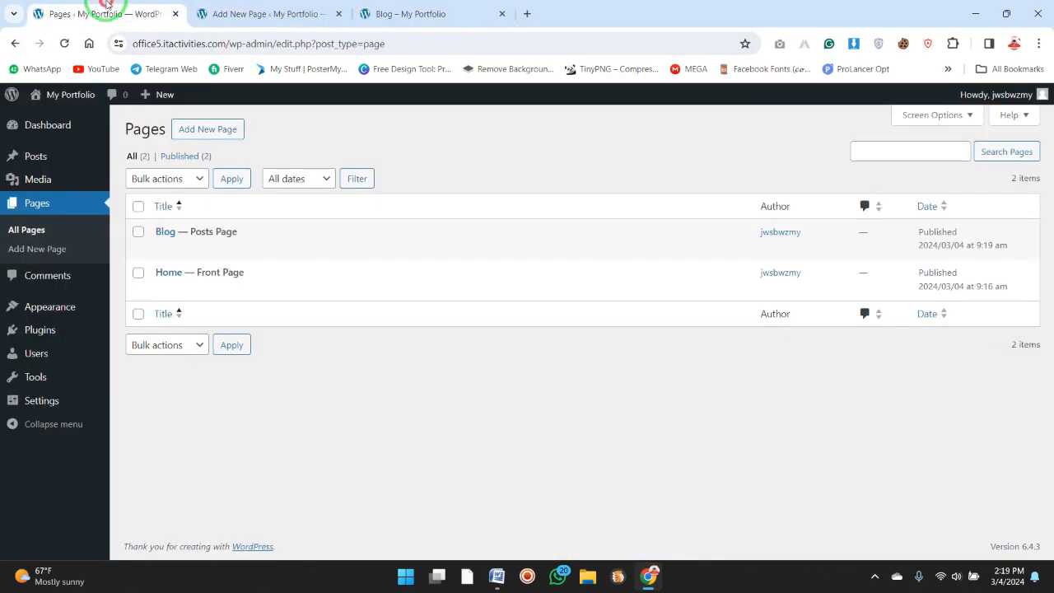
{"action": "left_click", "coordinate": [90, 158]}
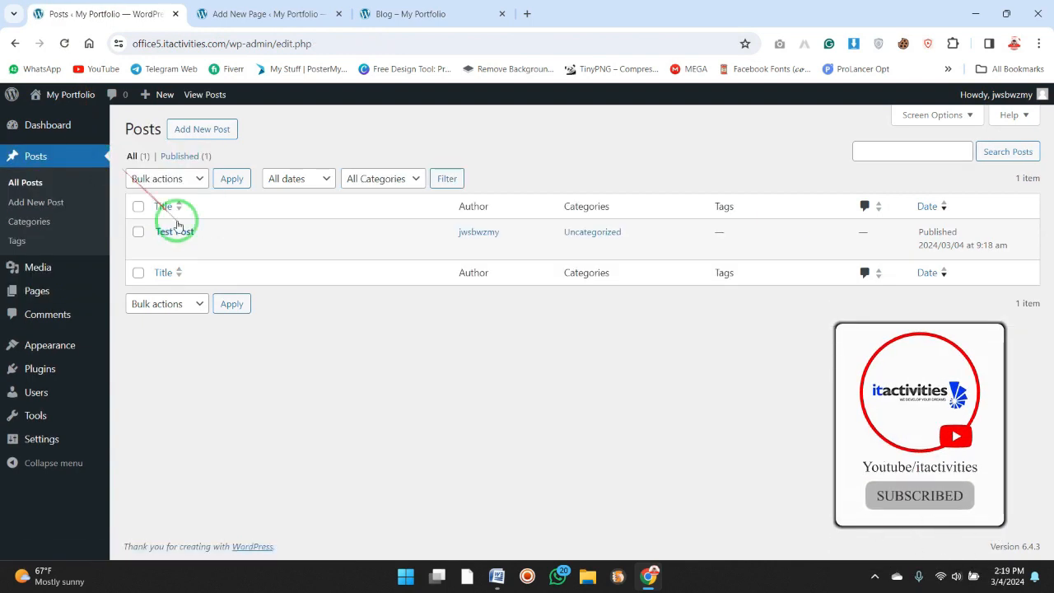
Open the installed themes page, and check the WordPress setup checklist in Word before returning to the browser.
{"action": "mouse_move", "coordinate": [64, 350]}
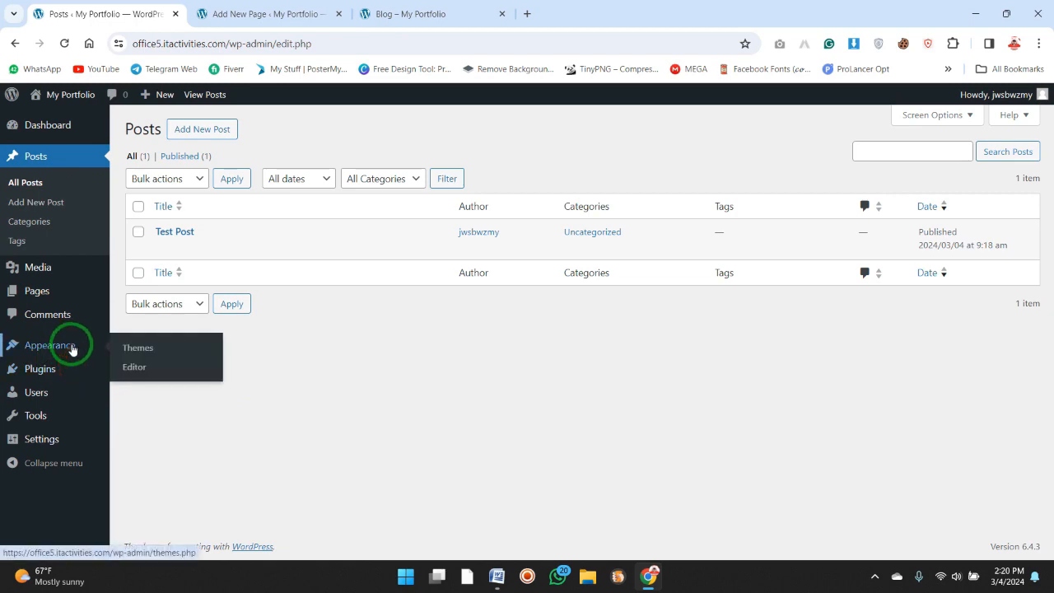
{"action": "left_click", "coordinate": [150, 356]}
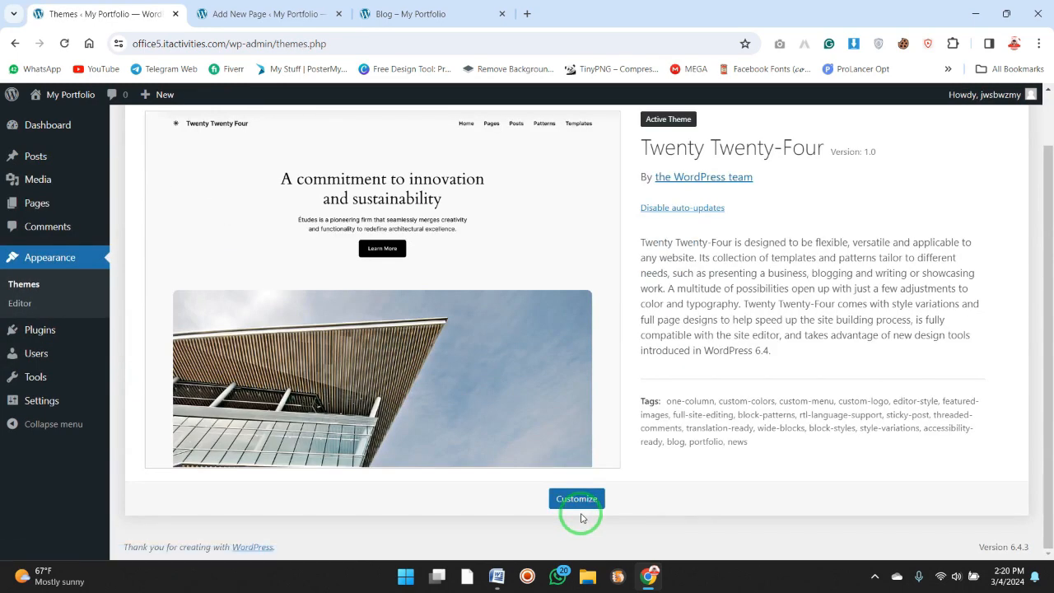
{"action": "left_click", "coordinate": [499, 580]}
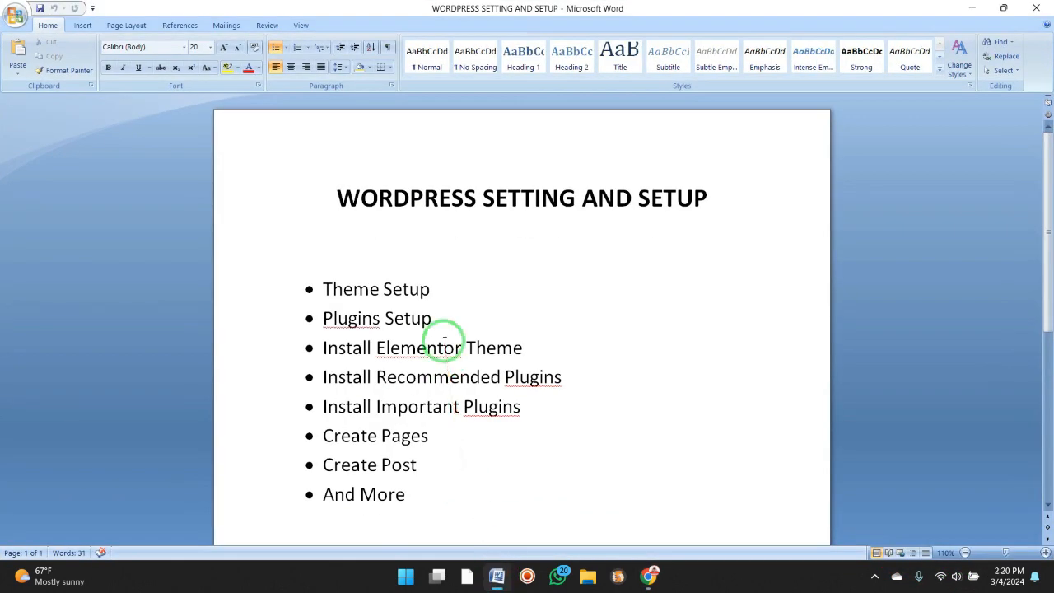
{"action": "left_click", "coordinate": [973, 8]}
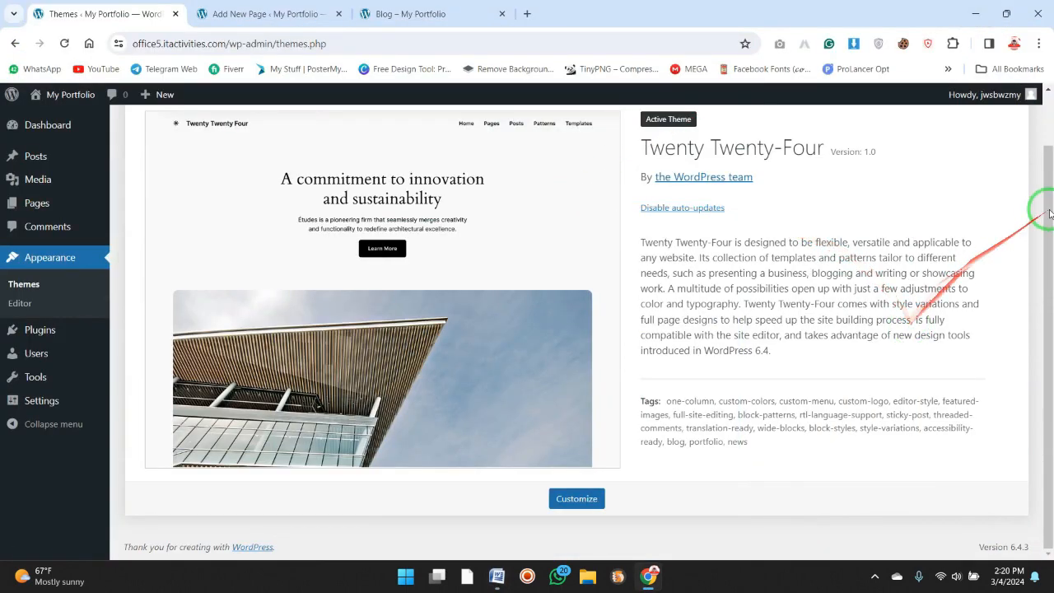
{"action": "scroll", "coordinate": [1042, 117], "scroll_direction": "up", "scroll_amount": 1}
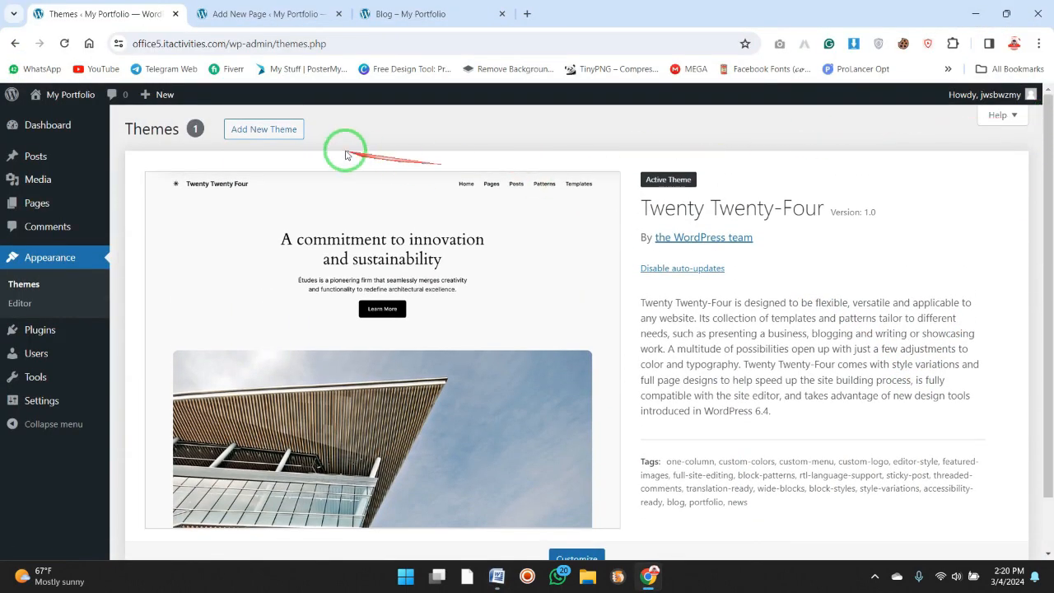
Browse the popular themes in the theme directory, then install and activate the Astra theme.
{"action": "left_click", "coordinate": [264, 129]}
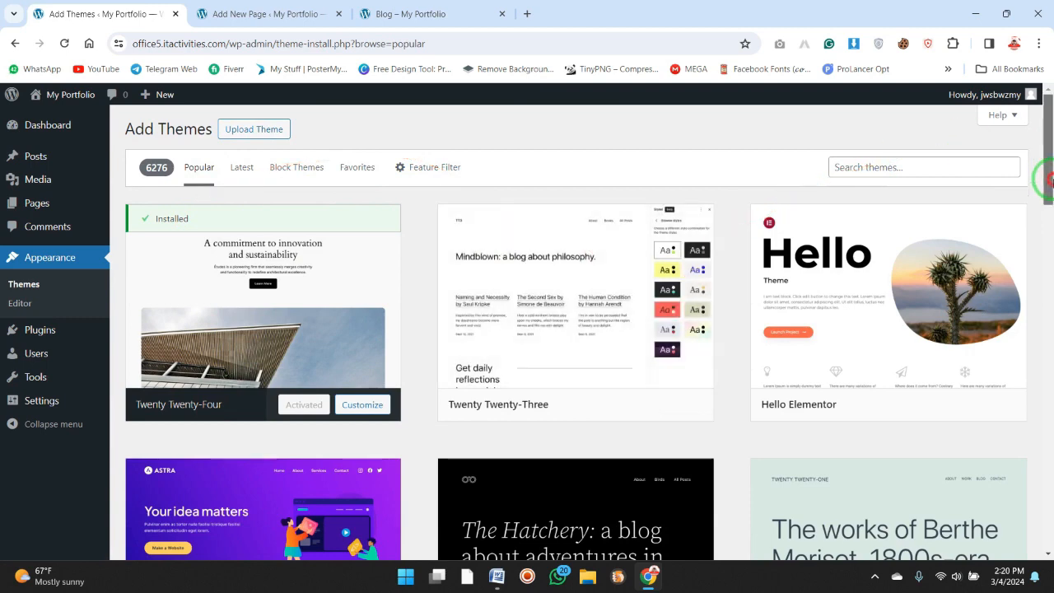
{"action": "left_click_drag", "start_coordinate": [1048, 177], "coordinate": [1050, 205]}
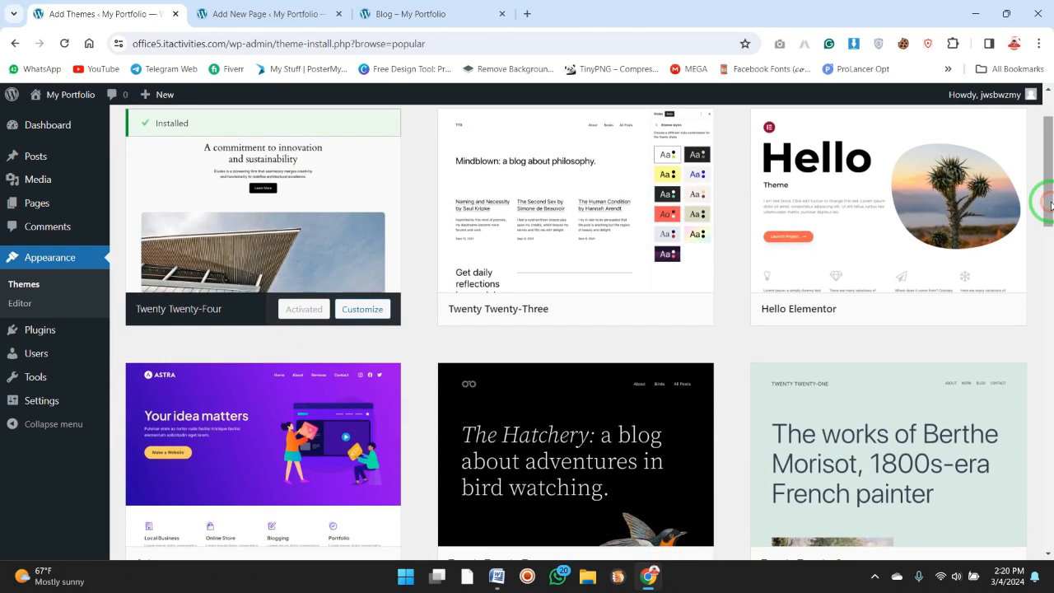
{"action": "mouse_move", "coordinate": [921, 200]}
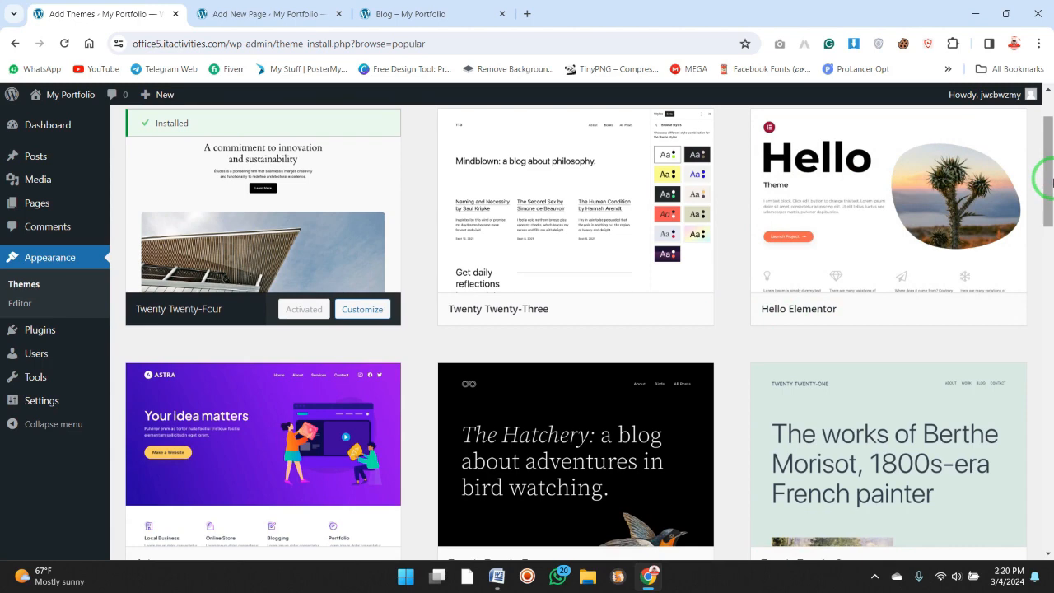
{"action": "left_click_drag", "start_coordinate": [1044, 177], "coordinate": [1042, 218]}
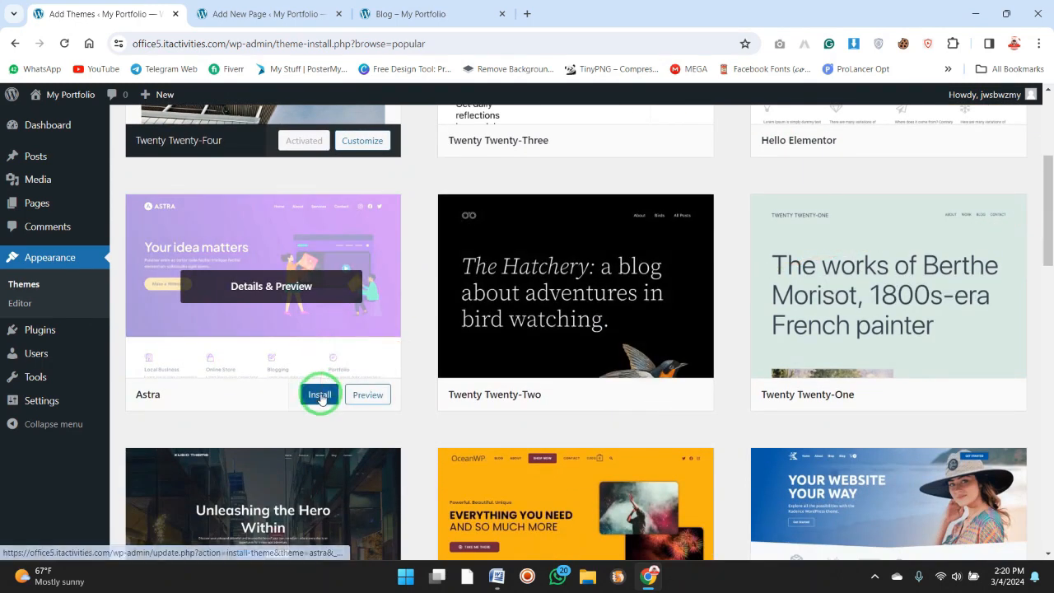
{"action": "left_click", "coordinate": [320, 396]}
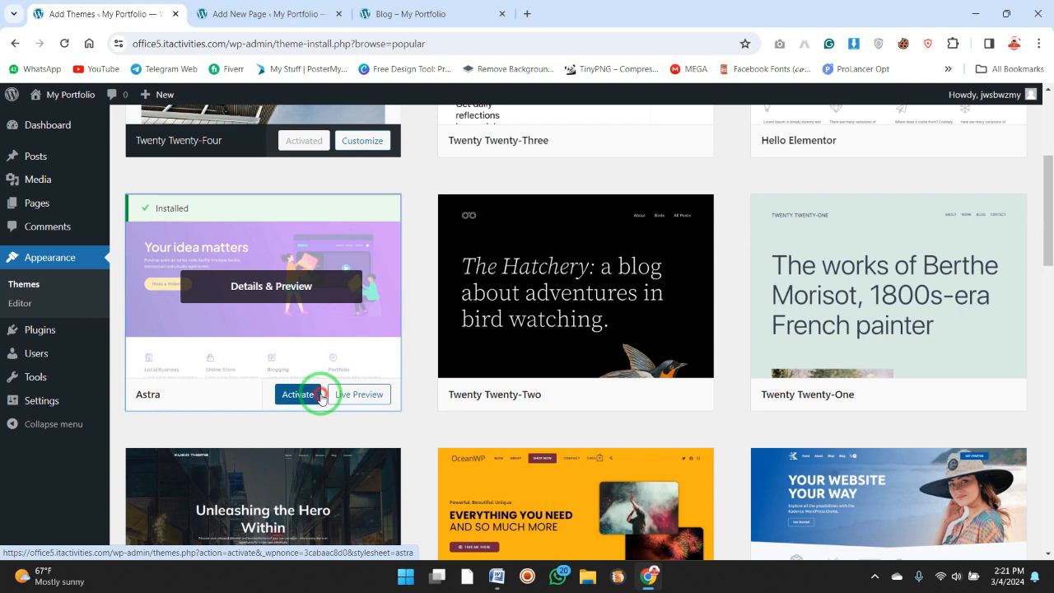
{"action": "left_click", "coordinate": [320, 396]}
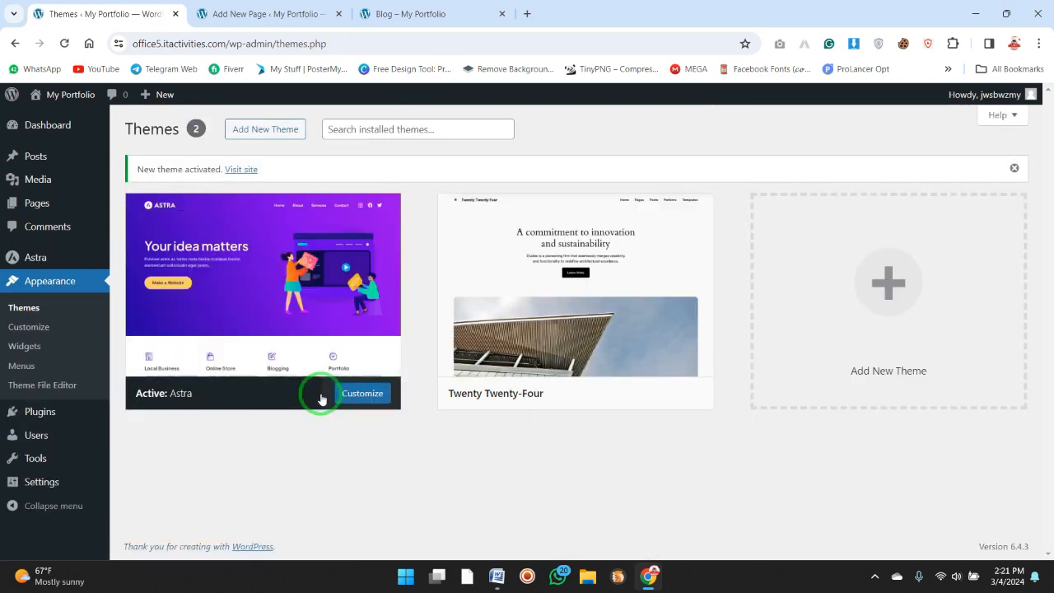
View the live site's home page with the Astra theme in a new tab.
{"action": "mouse_move", "coordinate": [291, 353]}
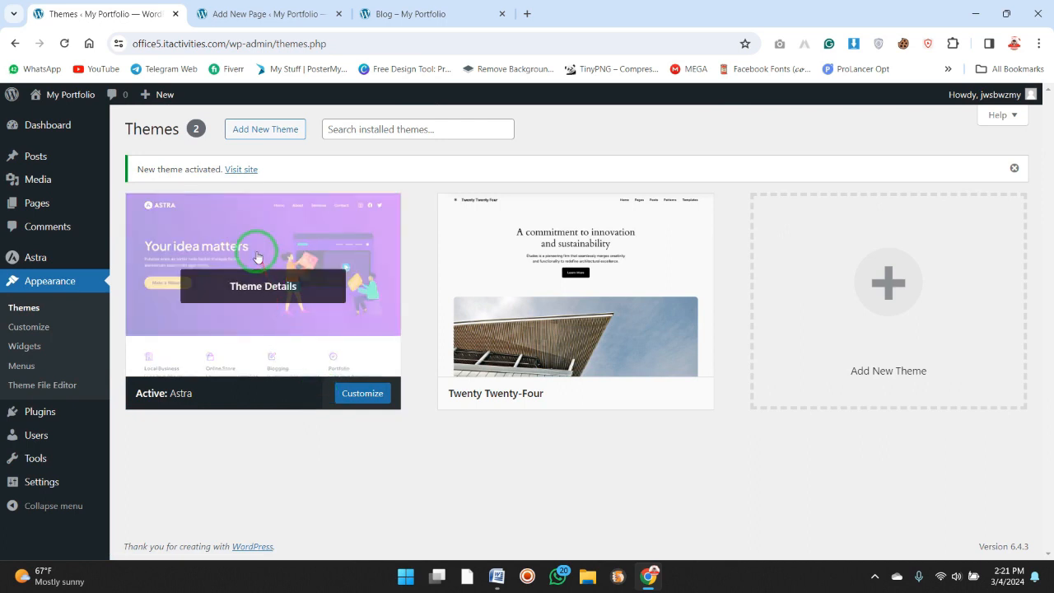
{"action": "mouse_move", "coordinate": [70, 96]}
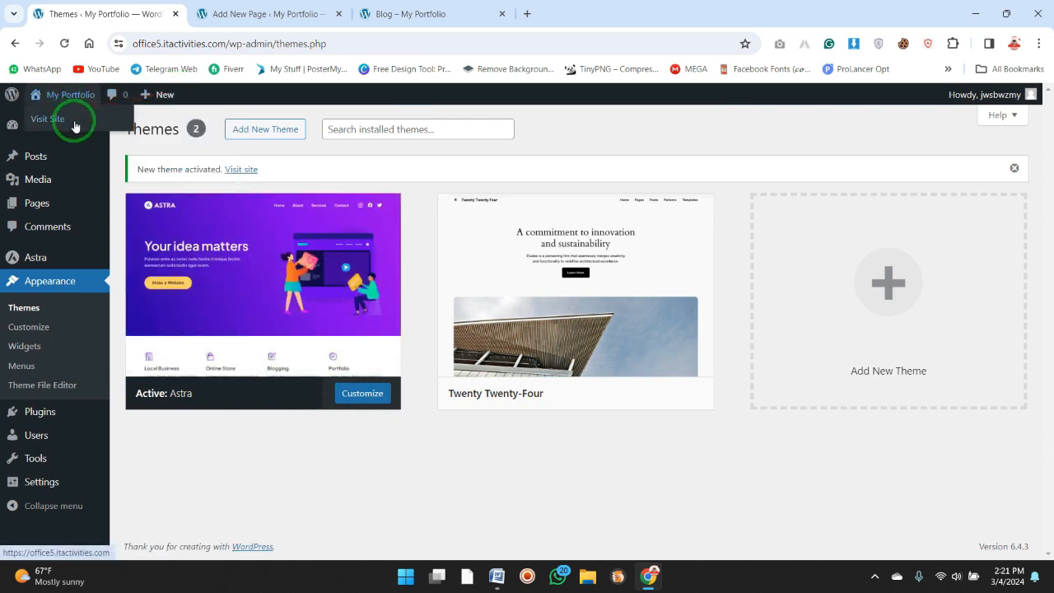
{"action": "left_click", "coordinate": [623, 10]}
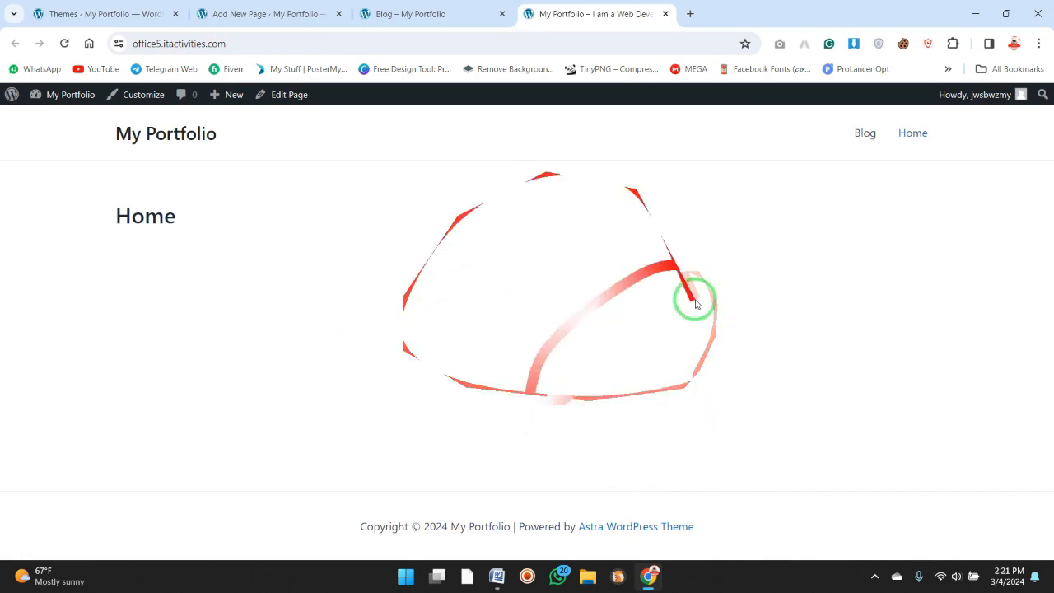
Close the Add New Page and Blog tabs, and return to the themes page.
{"action": "left_click", "coordinate": [452, 10]}
{"action": "left_click", "coordinate": [328, 7]}
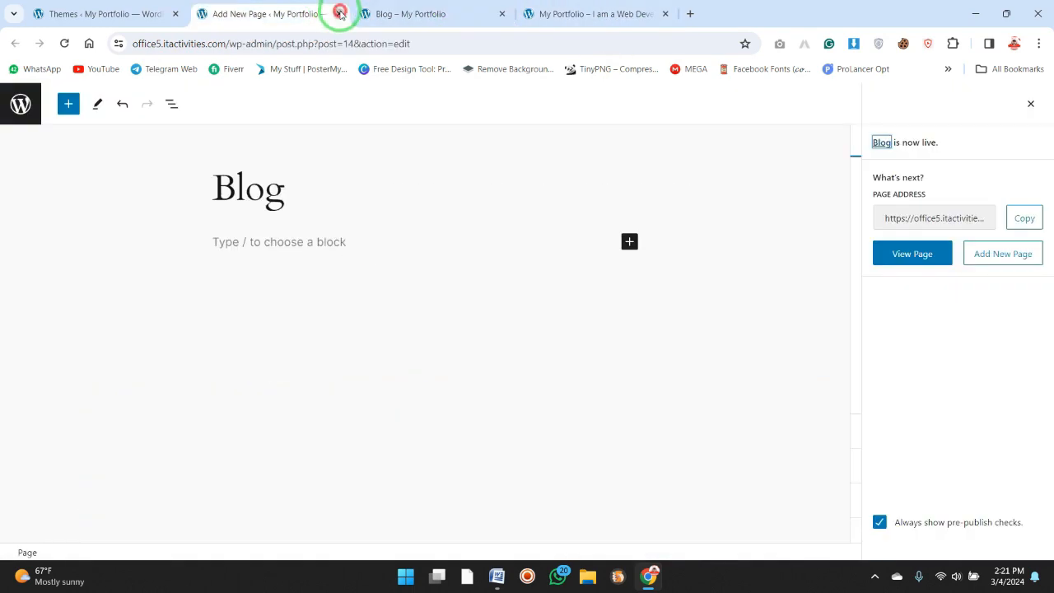
{"action": "left_click", "coordinate": [339, 13]}
{"action": "left_click", "coordinate": [337, 13]}
{"action": "left_click", "coordinate": [112, 9]}
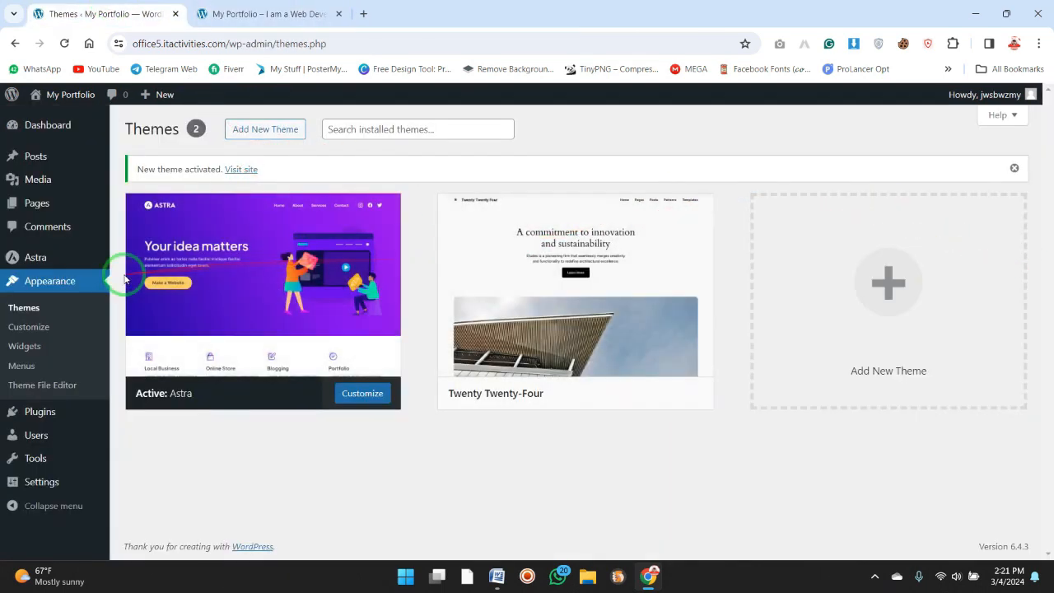
Reload the themes page, open Astra's dashboard, and install the Starter Templates plugin from its useful plugins.
{"action": "left_click", "coordinate": [54, 315]}
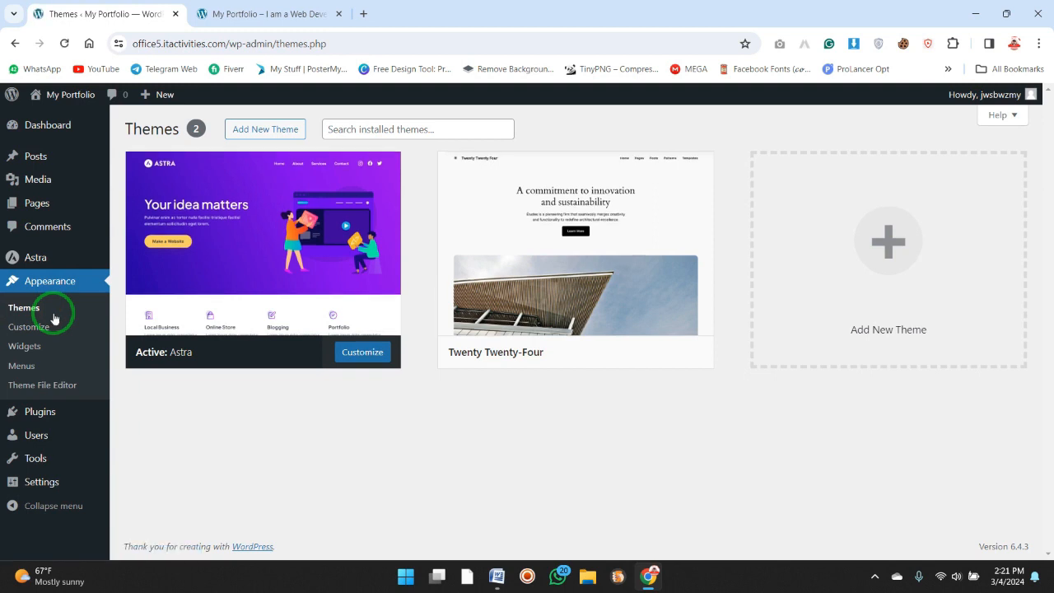
{"action": "mouse_move", "coordinate": [259, 329]}
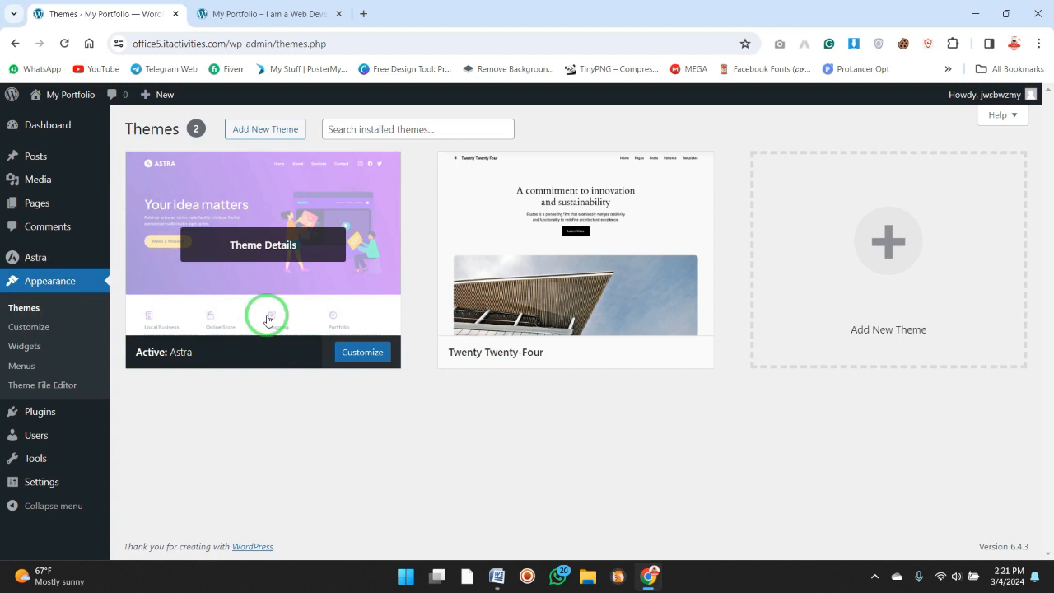
{"action": "mouse_move", "coordinate": [83, 262]}
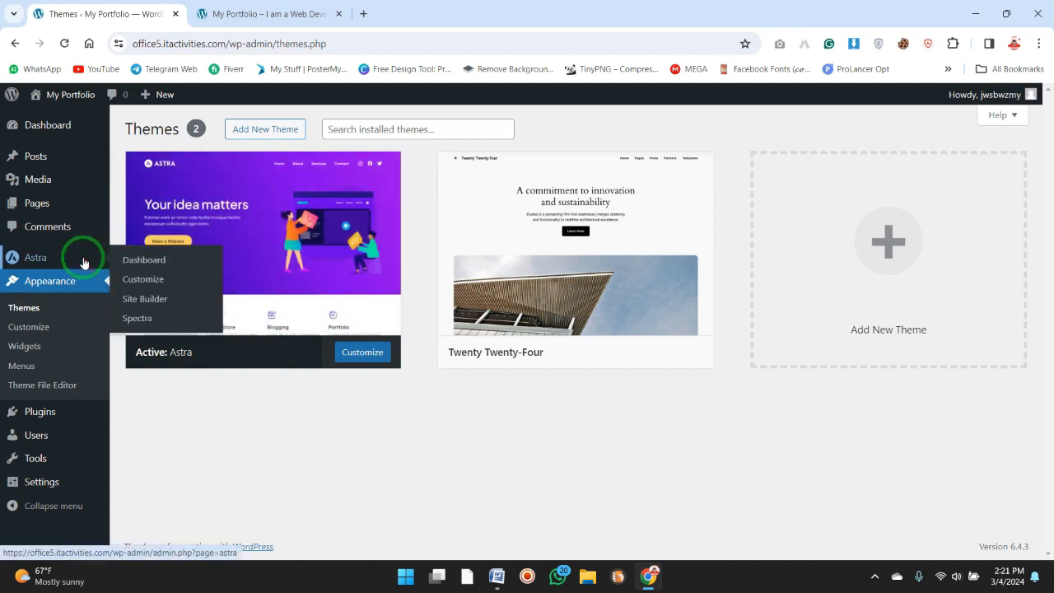
{"action": "left_click", "coordinate": [83, 261]}
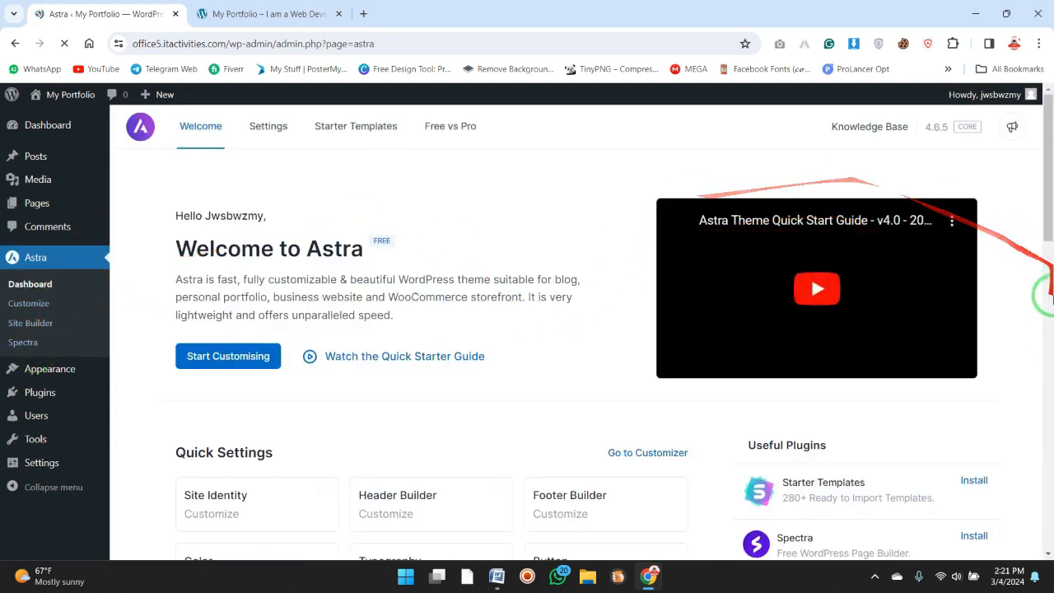
{"action": "left_click", "coordinate": [1051, 340]}
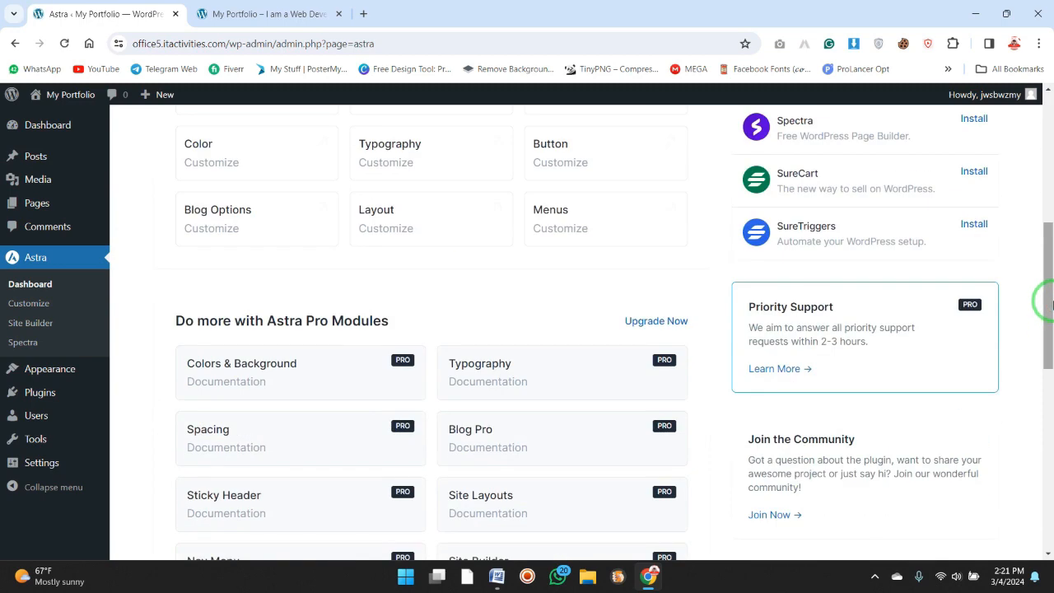
{"action": "left_click_drag", "start_coordinate": [1052, 302], "coordinate": [1051, 229]}
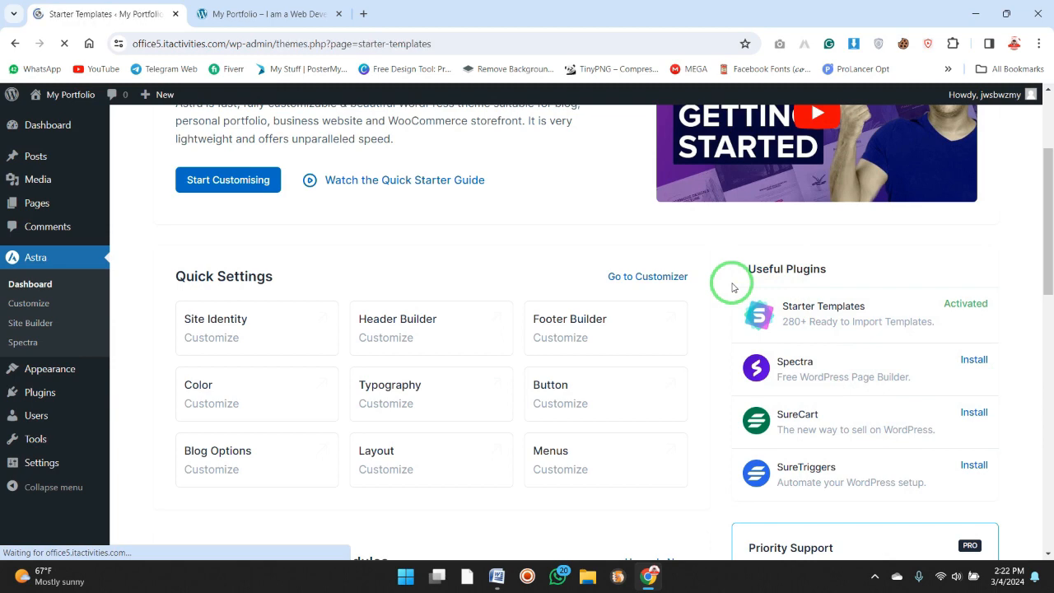
Switch to the Word checklist and highlight the "Install Recommended Plugins" item for review.
{"action": "left_click", "coordinate": [496, 576]}
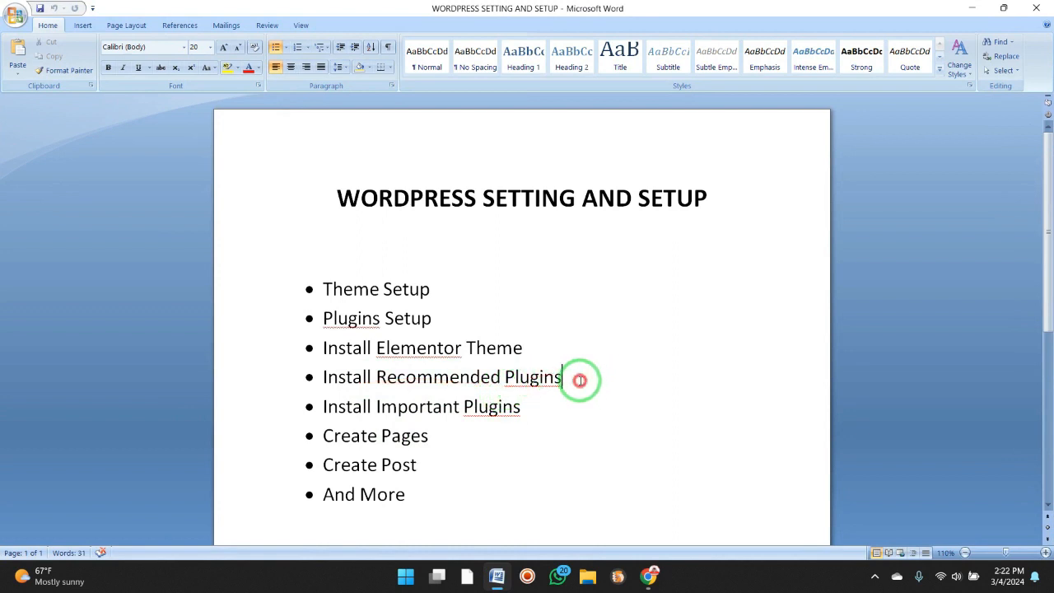
{"action": "left_click_drag", "start_coordinate": [580, 379], "coordinate": [325, 376]}
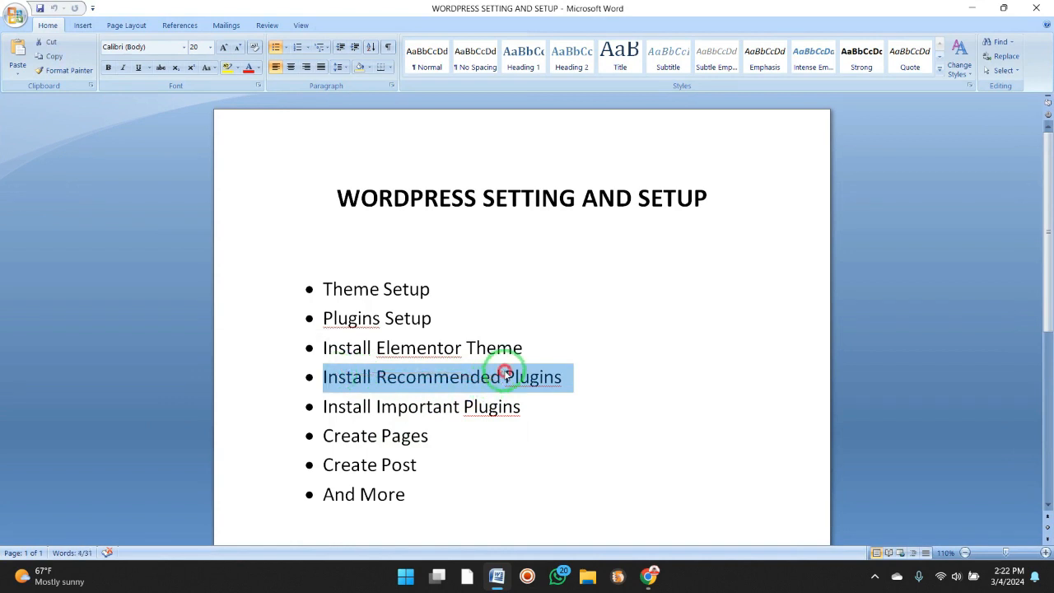
{"action": "left_click", "coordinate": [506, 372]}
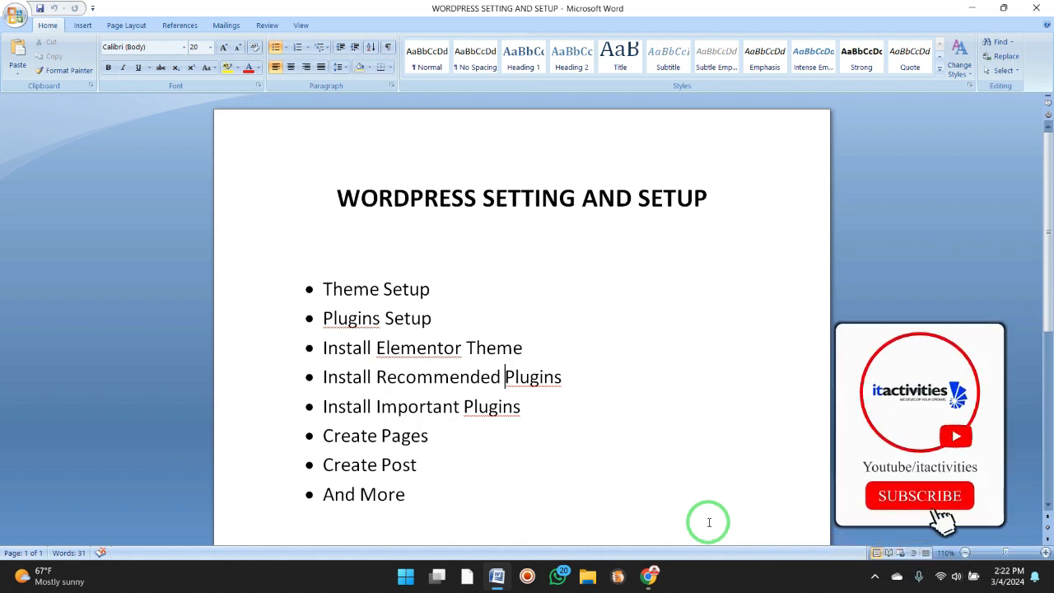
Return to the browser, exit the Starter Templates website builder to the dashboard, and look over the dashboard.
{"action": "left_click", "coordinate": [651, 579]}
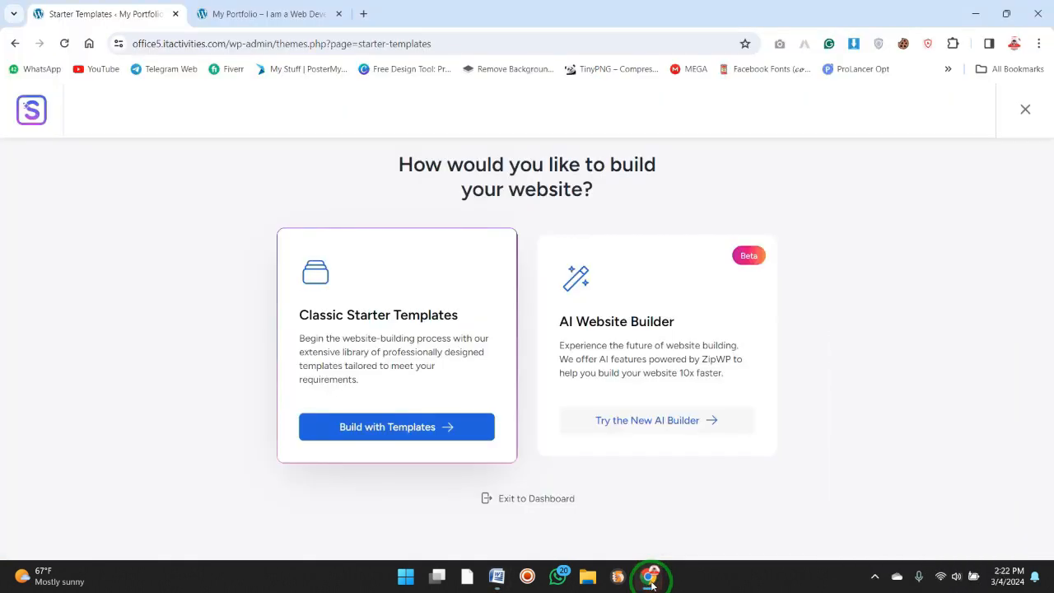
{"action": "left_click", "coordinate": [548, 499]}
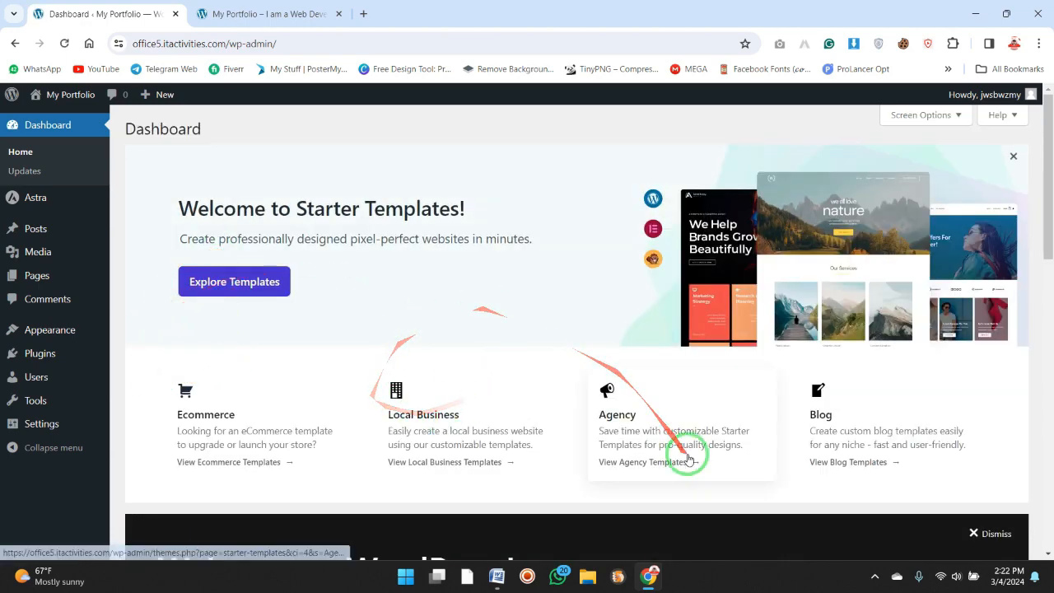
{"action": "mouse_move", "coordinate": [1046, 183]}
{"action": "left_mouse_down"}
{"action": "mouse_move", "coordinate": [1047, 282]}
{"action": "mouse_move", "coordinate": [1019, 448]}
{"action": "mouse_move", "coordinate": [1047, 193]}
{"action": "left_mouse_up"}
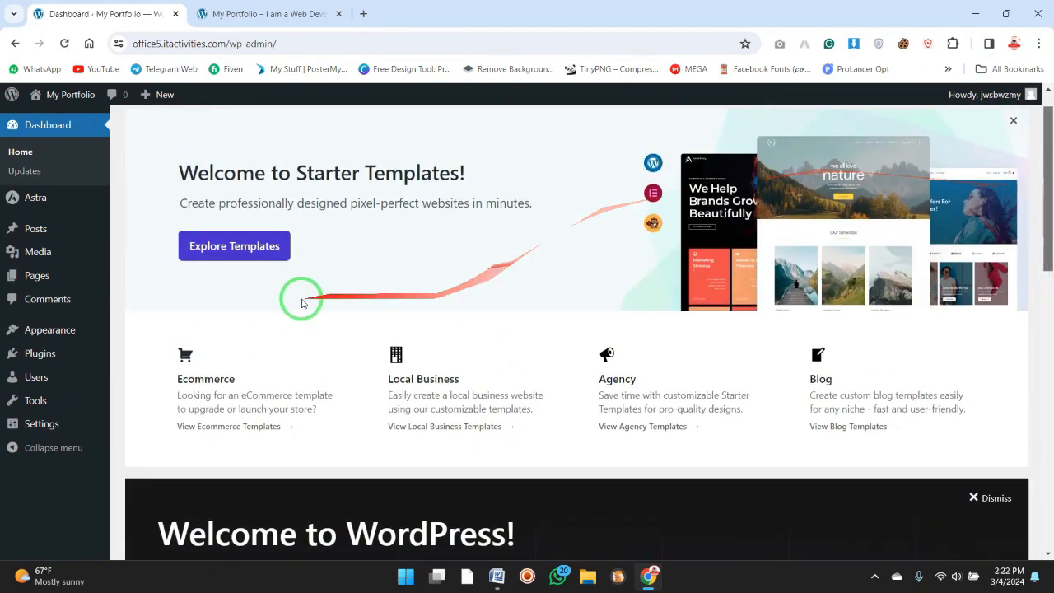
Search the plugin directory for "elementor" and install and activate the Elementor Website Builder plugin.
{"action": "mouse_move", "coordinate": [66, 354]}
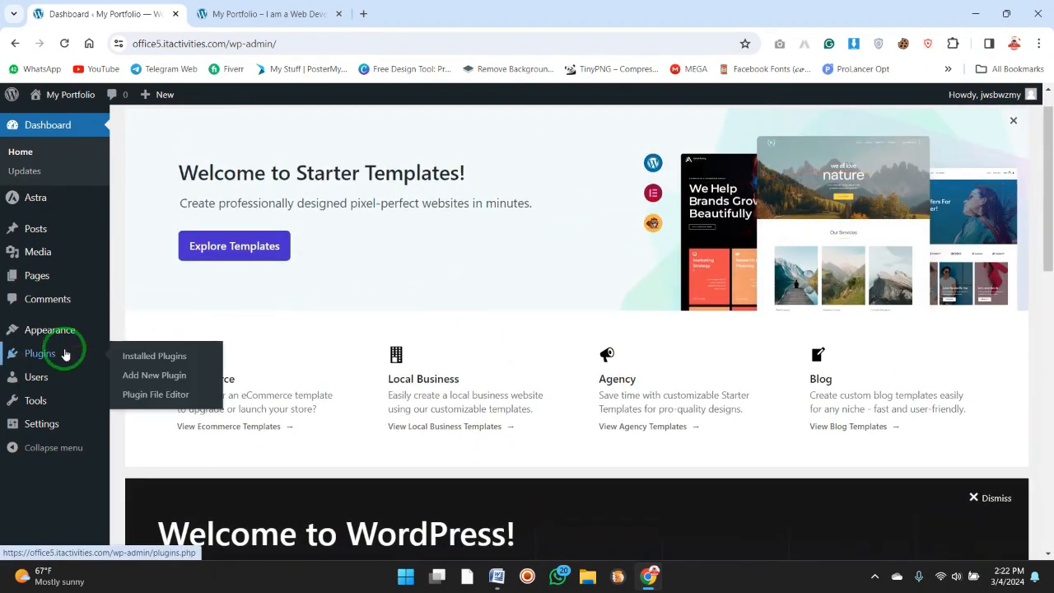
{"action": "left_click", "coordinate": [139, 379]}
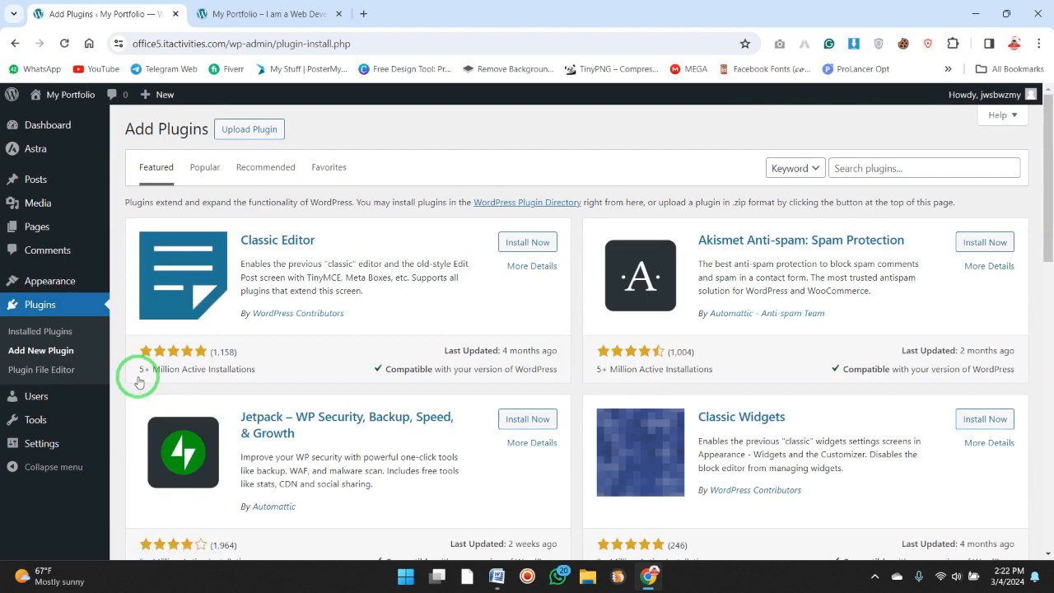
{"action": "left_click", "coordinate": [859, 173]}
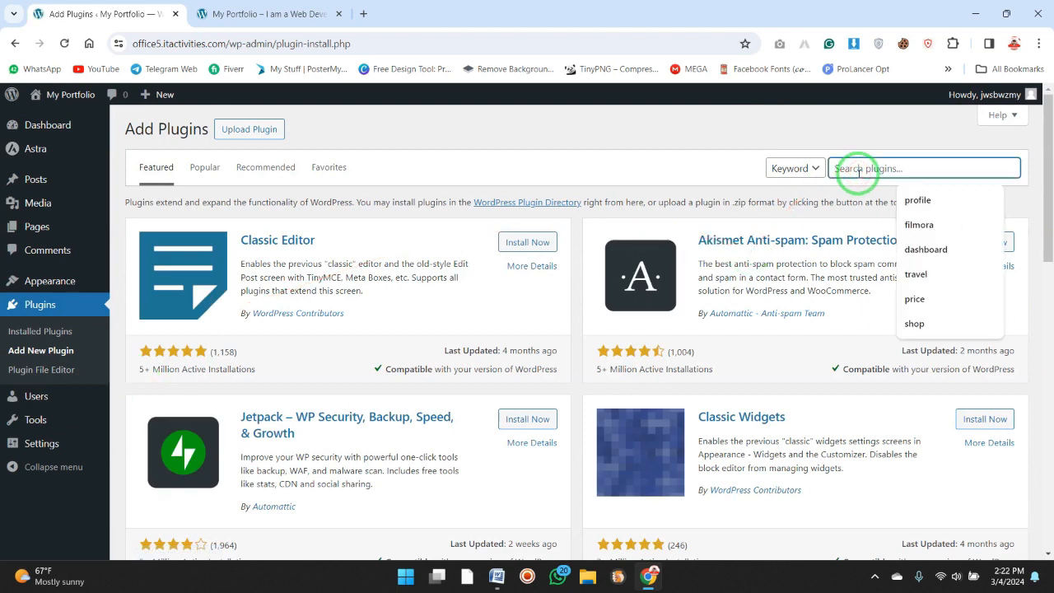
{"action": "type", "text": "elel"}
{"action": "key", "text": "BackSpace"}
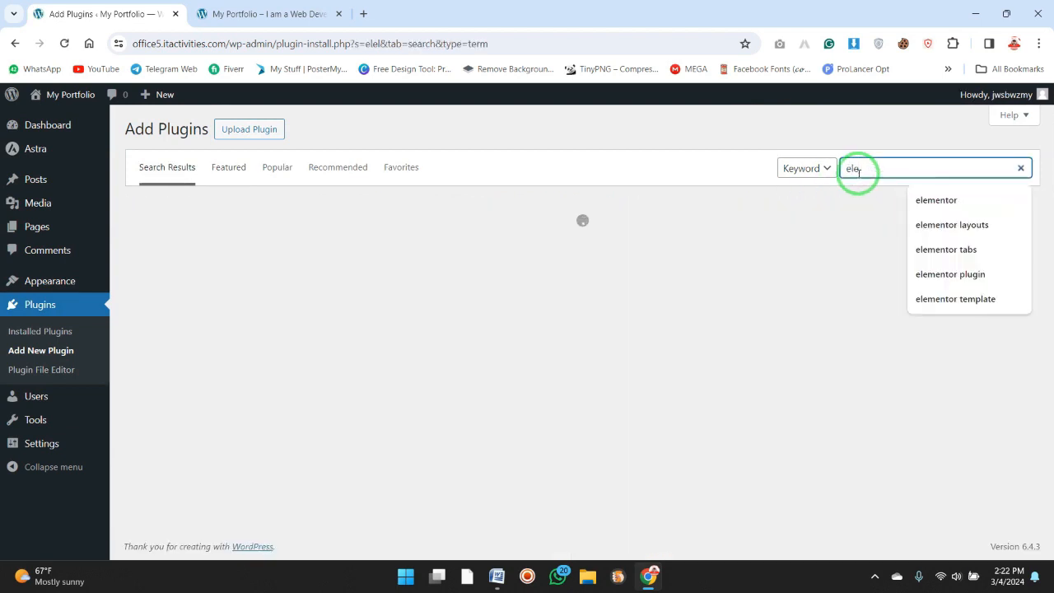
{"action": "type", "text": "mentor"}
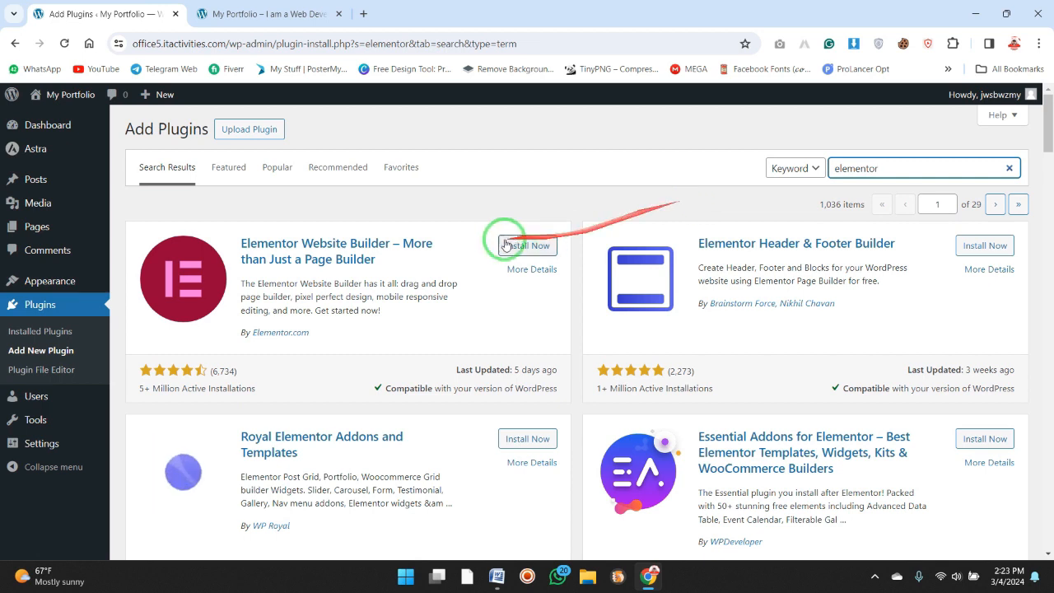
{"action": "left_click", "coordinate": [532, 245]}
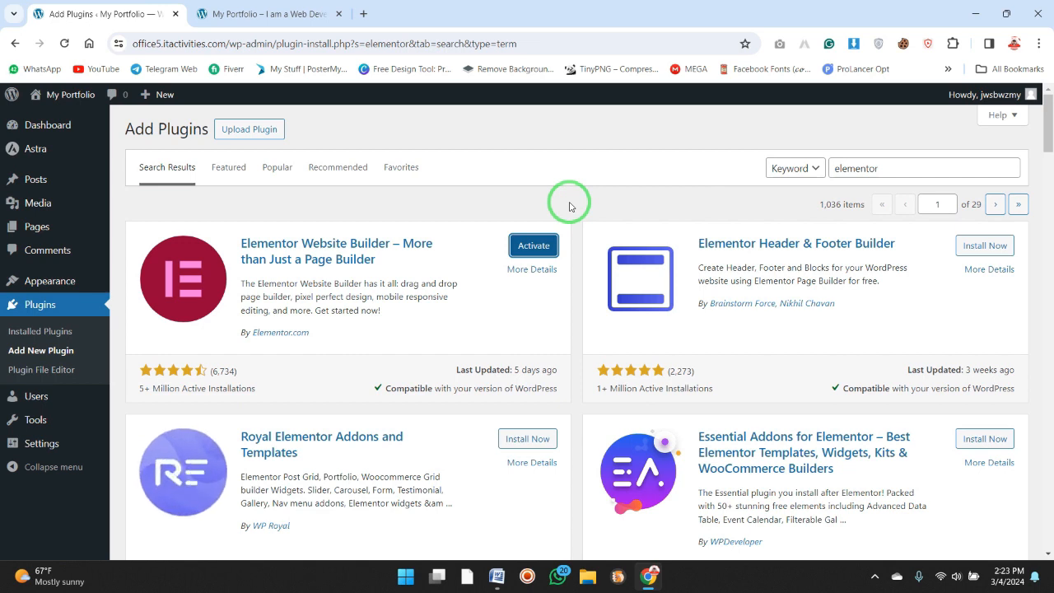
{"action": "left_click", "coordinate": [527, 248]}
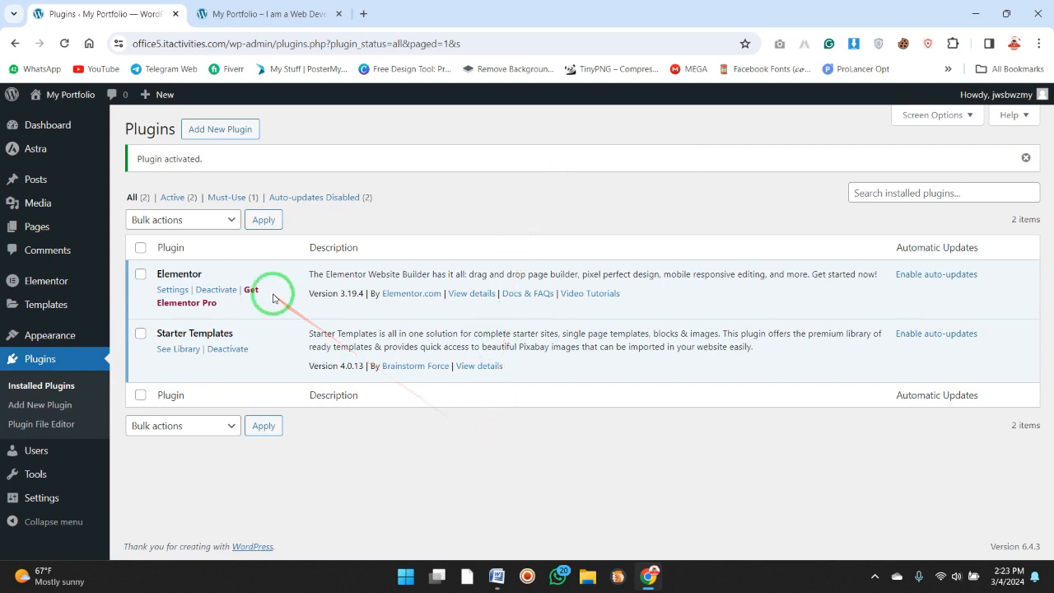
Go back to the dashboard and review the checklist in Word around "Install Important Plugins" before returning to the browser.
{"action": "left_click", "coordinate": [87, 129]}
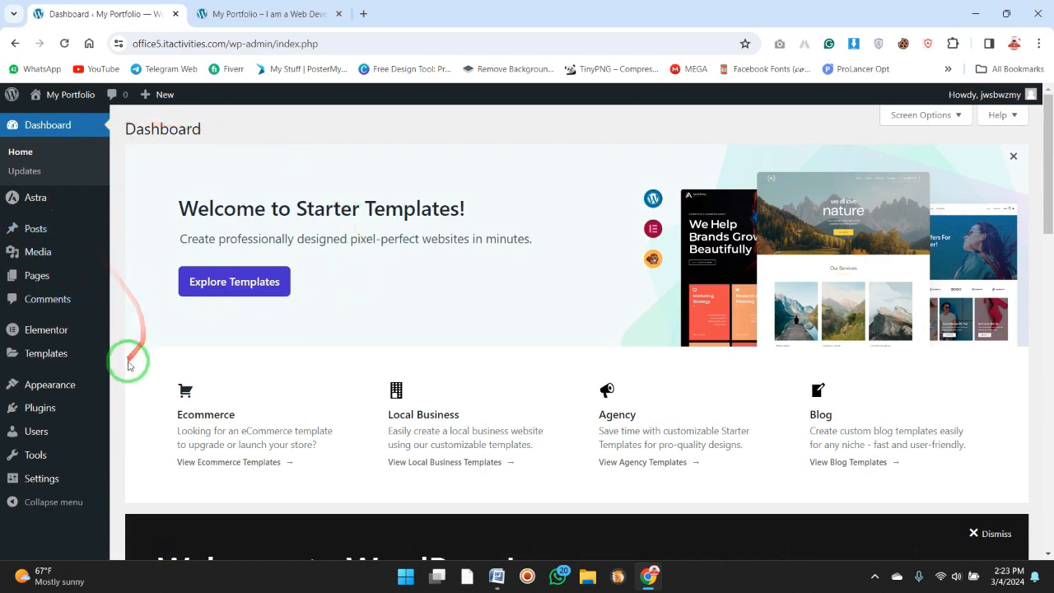
{"action": "mouse_move", "coordinate": [70, 431]}
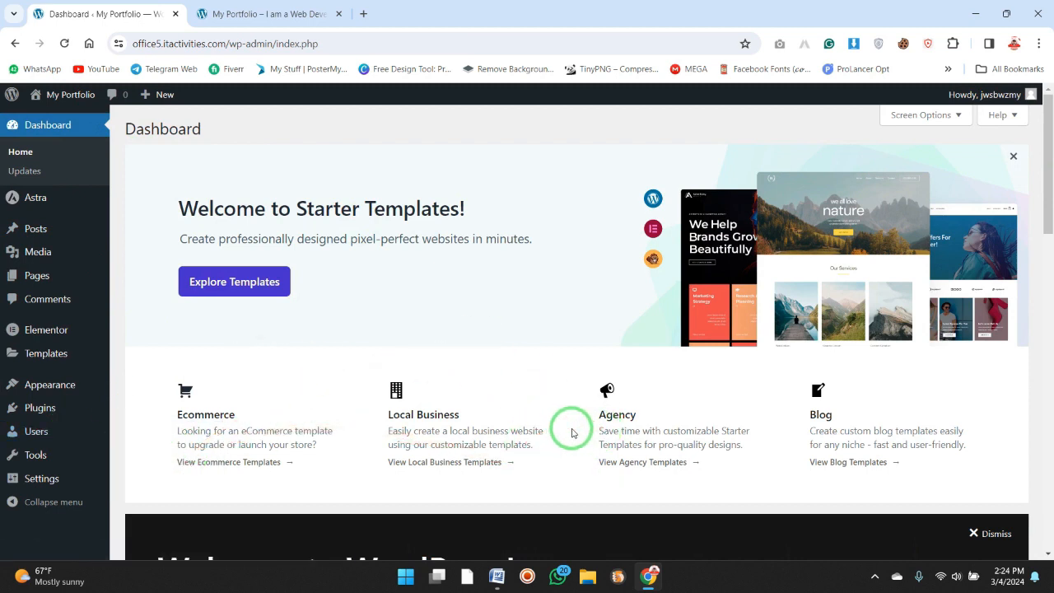
{"action": "left_click", "coordinate": [496, 576]}
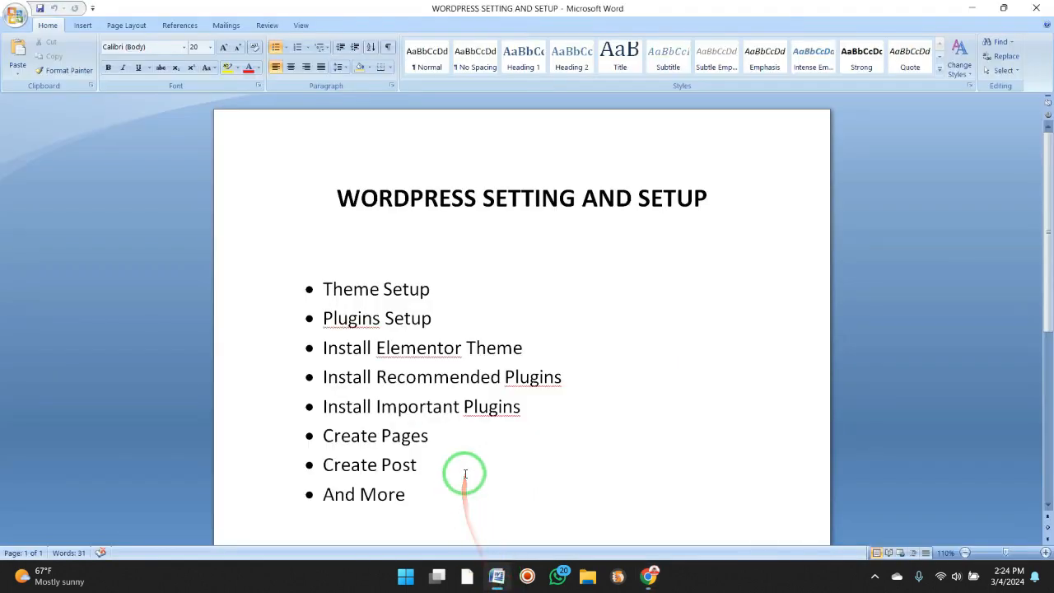
{"action": "left_click_drag", "start_coordinate": [426, 455], "coordinate": [329, 404]}
{"action": "left_click", "coordinate": [654, 337]}
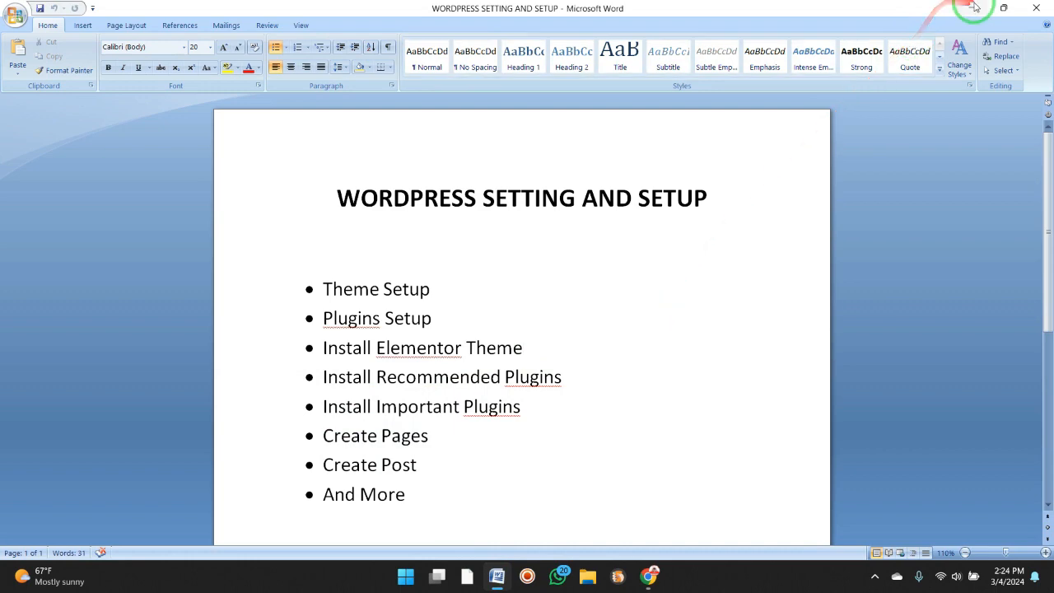
{"action": "left_click", "coordinate": [974, 6]}
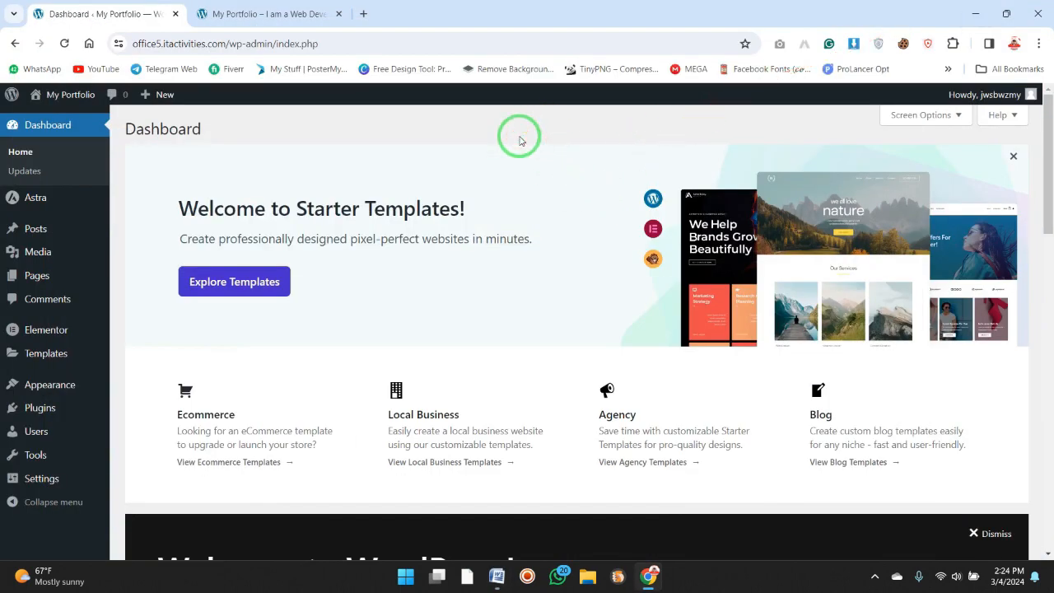
Search the plugin directory for "w3" and install and activate the W3 Total Cache plugin.
{"action": "mouse_move", "coordinate": [87, 410]}
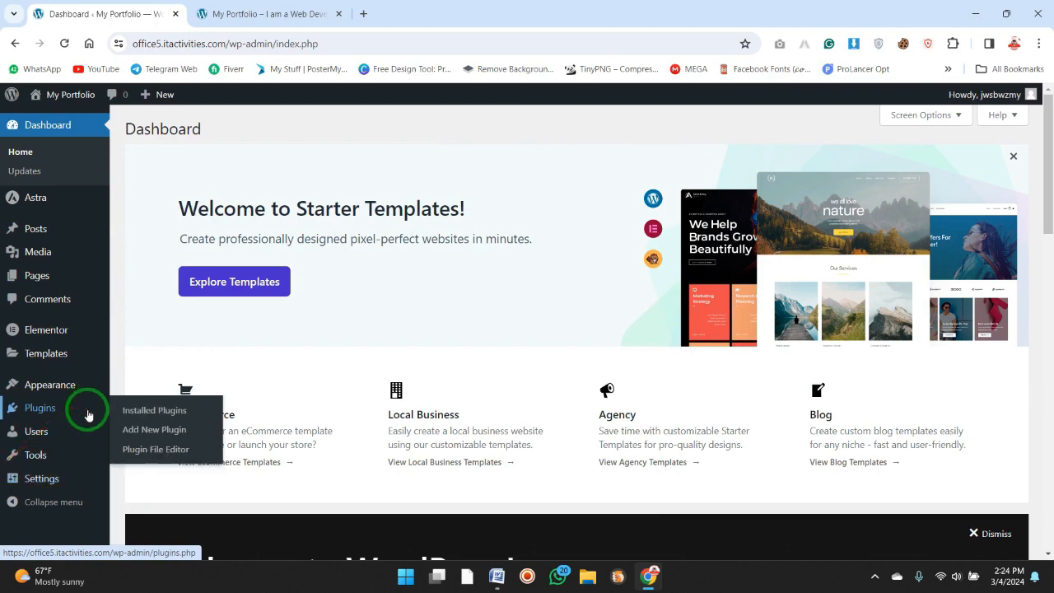
{"action": "left_click", "coordinate": [129, 433]}
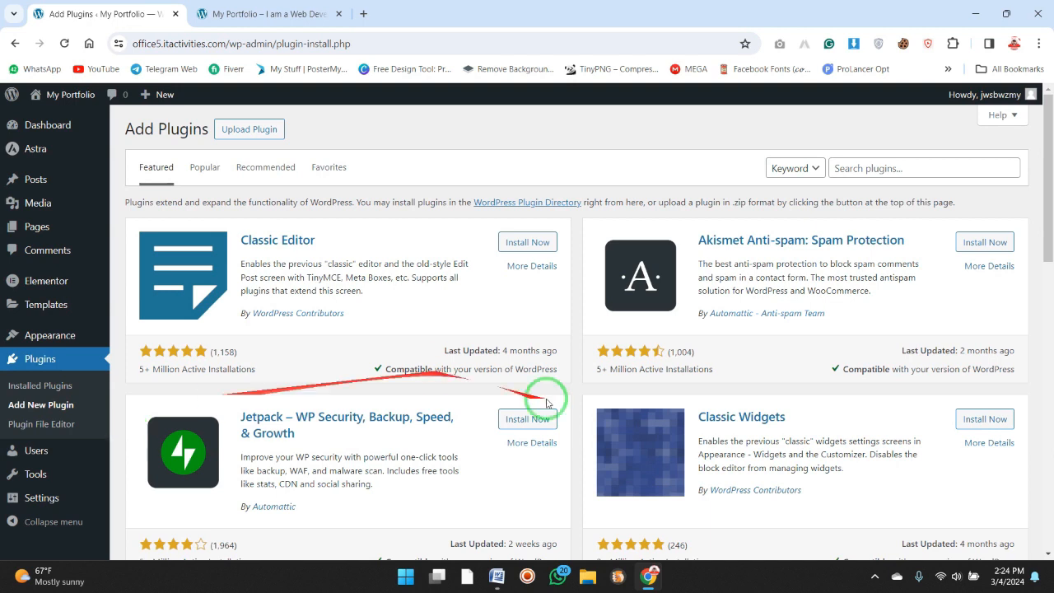
{"action": "left_click", "coordinate": [917, 167]}
{"action": "type", "text": "w3"}
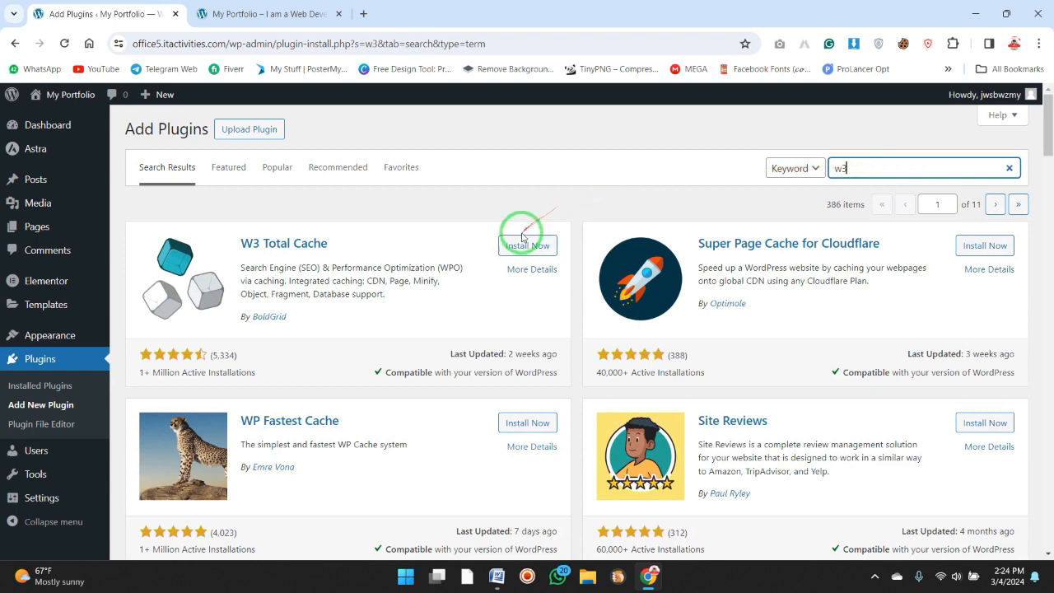
{"action": "left_click", "coordinate": [517, 247]}
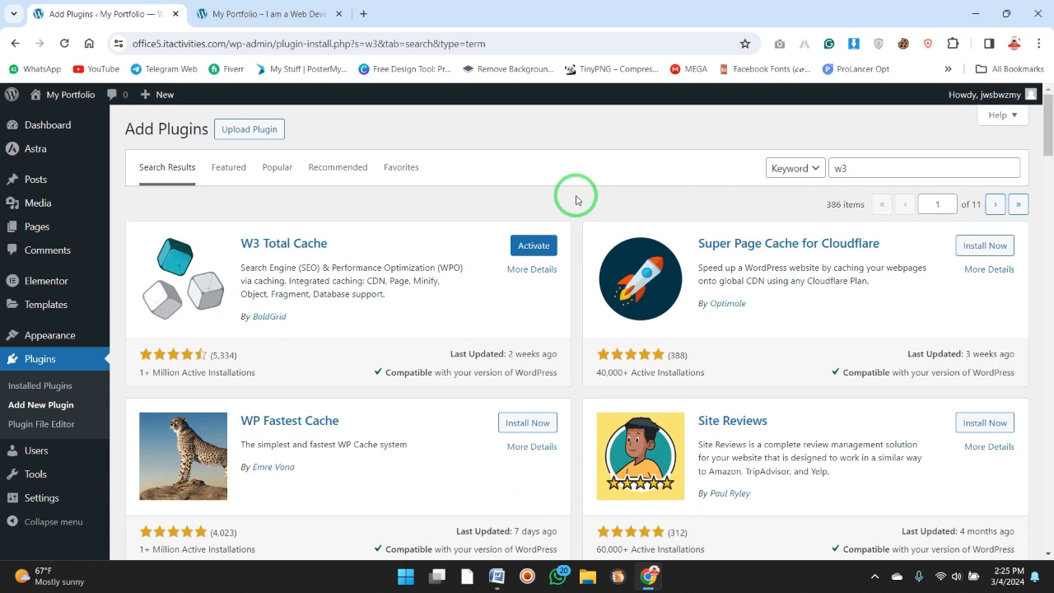
{"action": "left_click", "coordinate": [544, 243]}
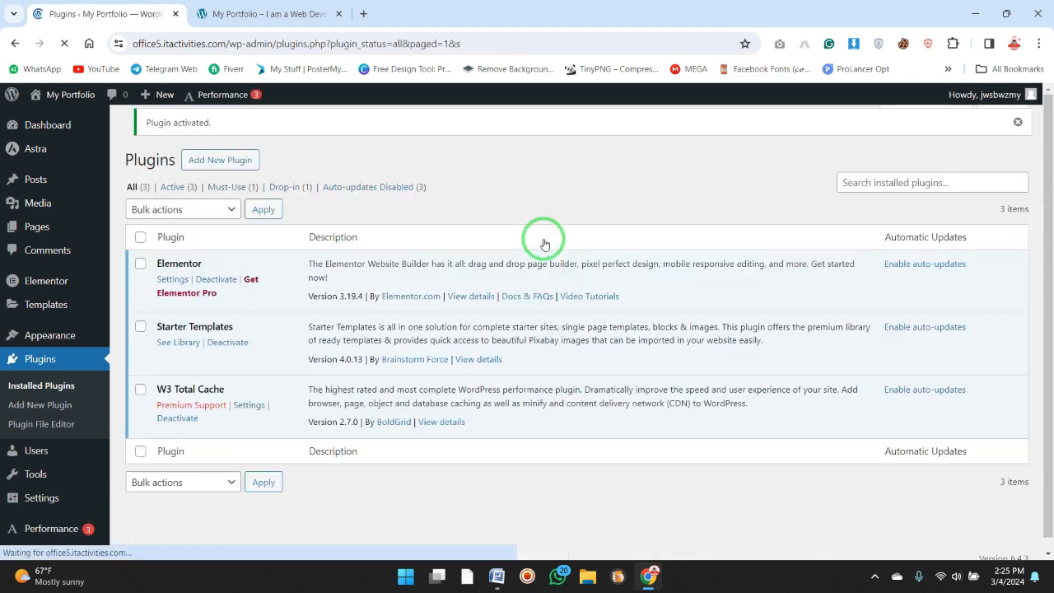
Open the page for adding another plugin and search the directory for "disable".
{"action": "left_click", "coordinate": [236, 160]}
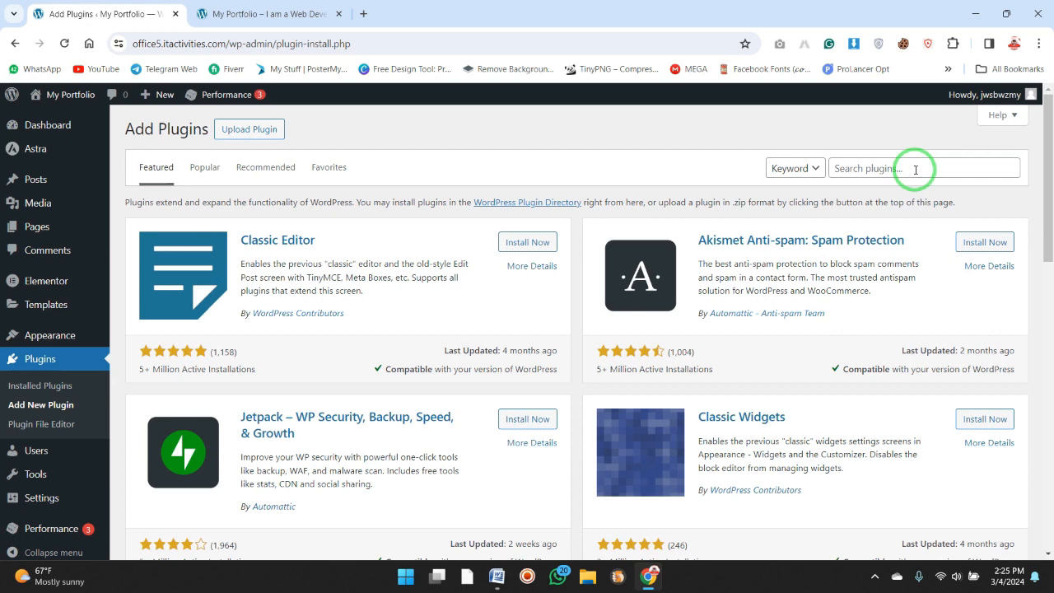
{"action": "left_click", "coordinate": [915, 170]}
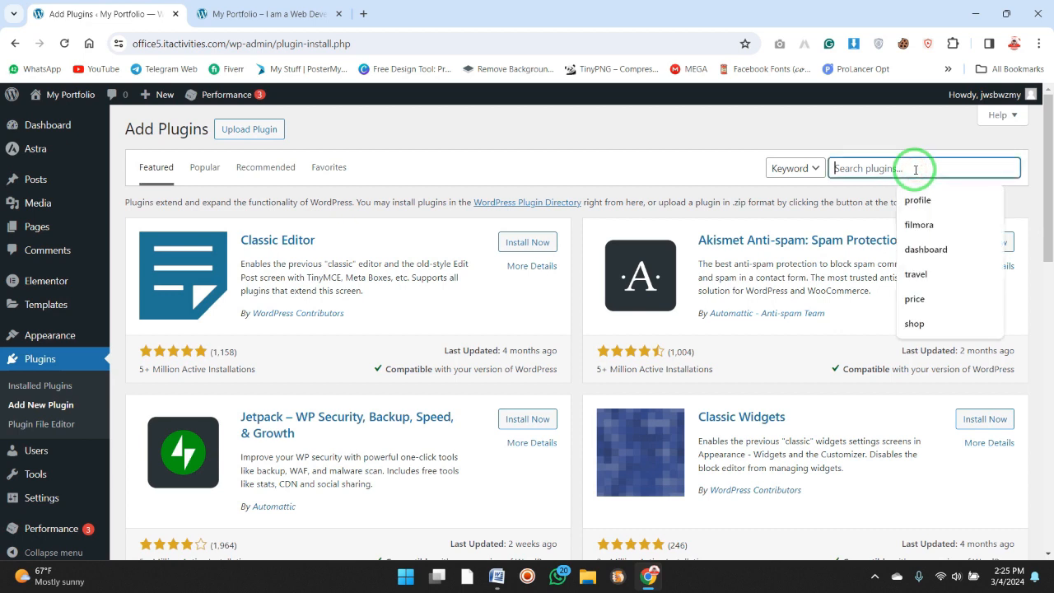
{"action": "type", "text": "go"}
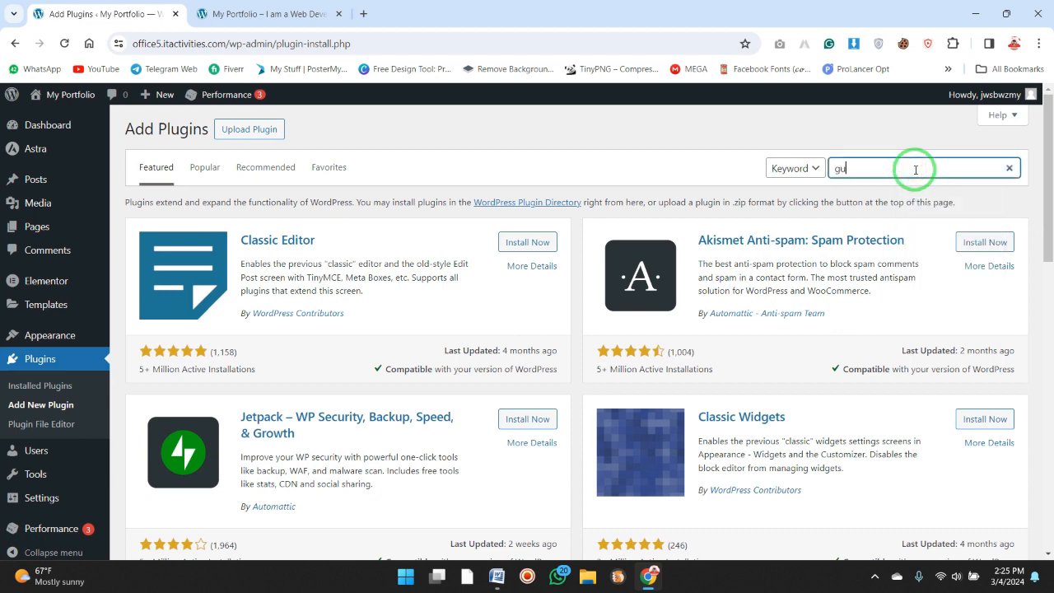
{"action": "key", "text": "BackSpace"}
{"action": "key", "text": "BackSpace"}
{"action": "type", "text": "disbale"}
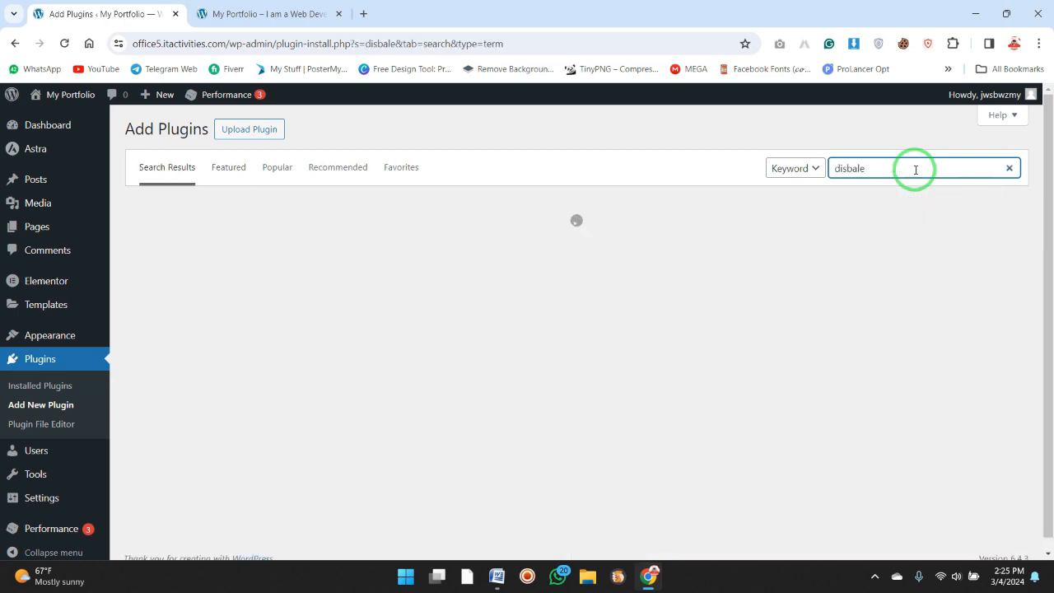
{"action": "key", "text": "BackSpace"}
{"action": "key", "text": "BackSpace"}
{"action": "key", "text": "BackSpace"}
{"action": "key", "text": "BackSpace"}
{"action": "type", "text": "able"}
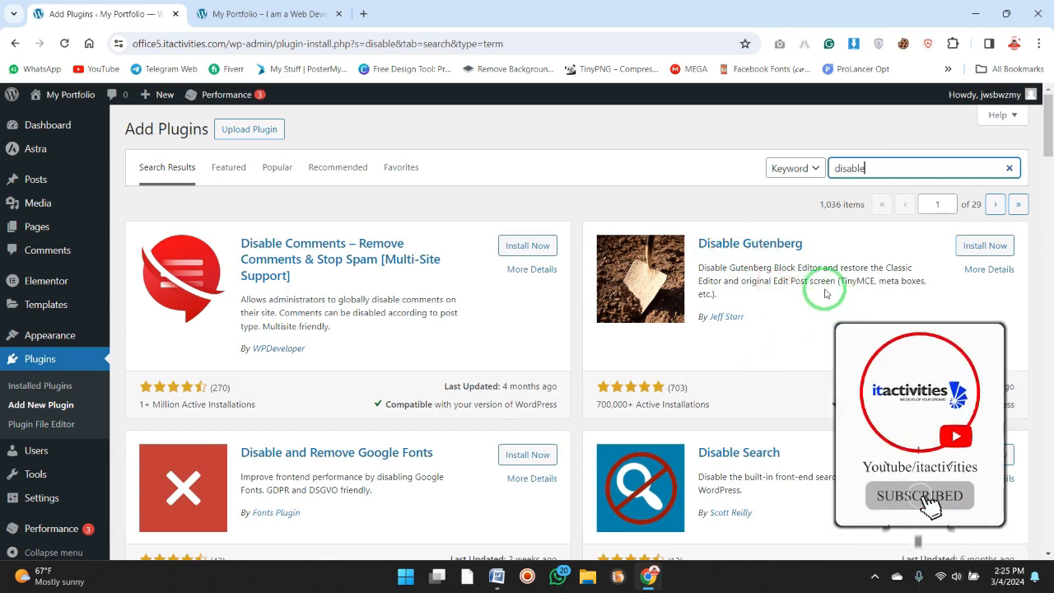
Install and activate the Disable Gutenberg plugin and look over the installed plugins list.
{"action": "left_click_drag", "start_coordinate": [789, 281], "coordinate": [843, 265]}
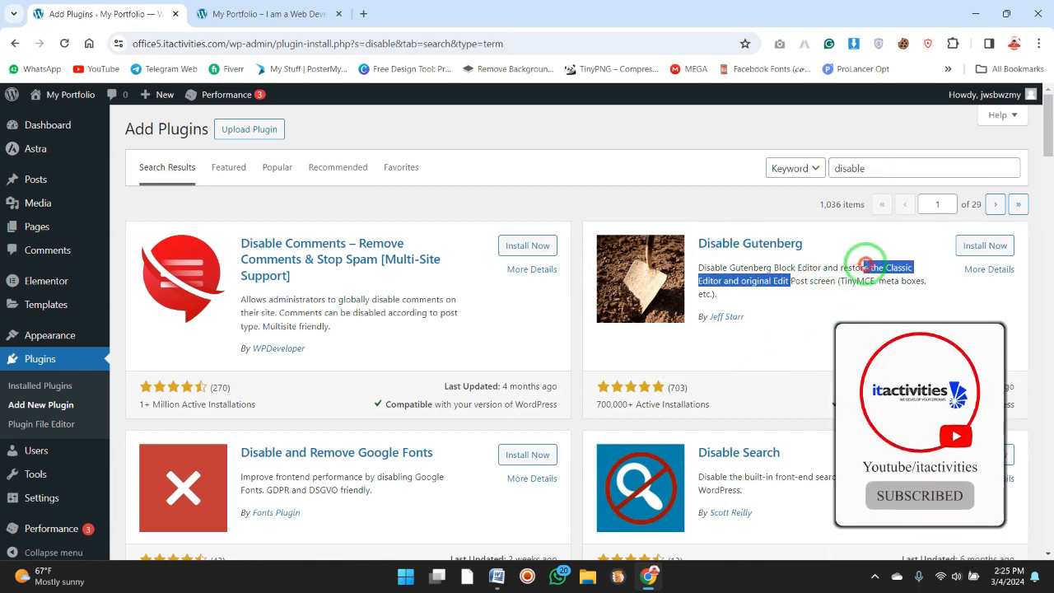
{"action": "left_click", "coordinate": [847, 284]}
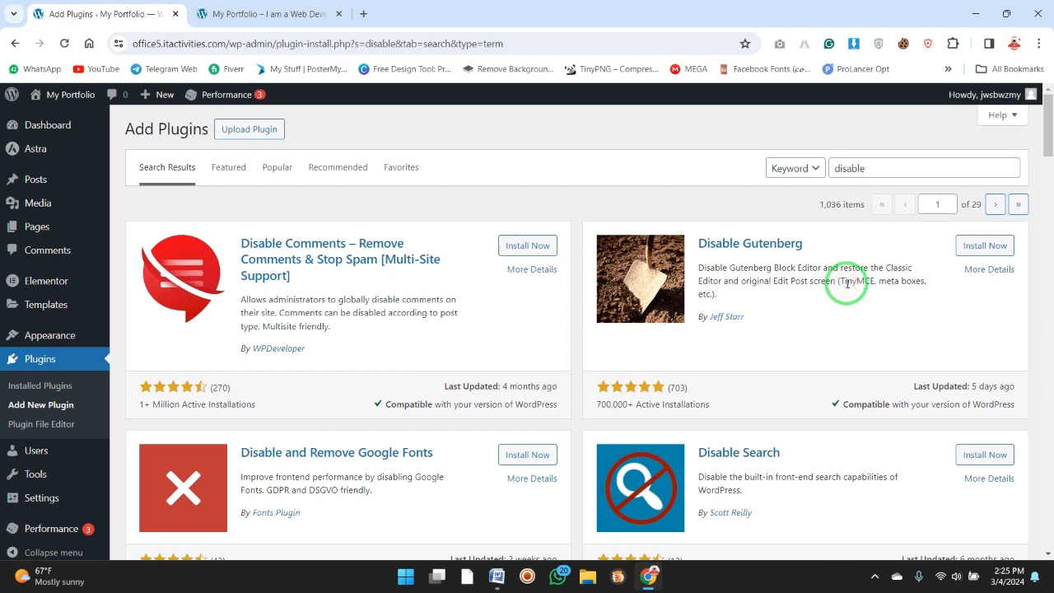
{"action": "mouse_move", "coordinate": [64, 342]}
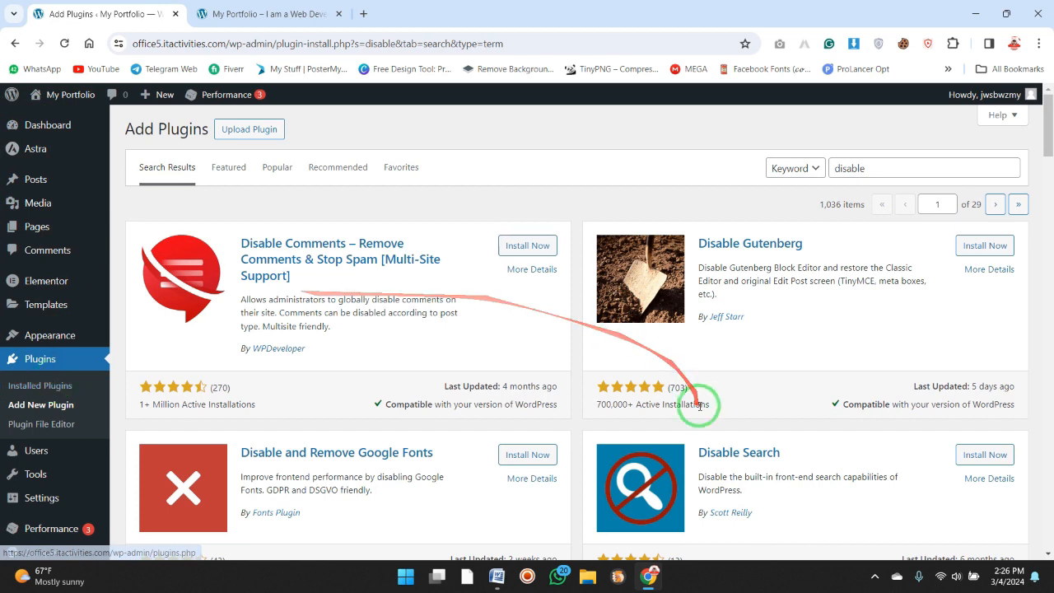
{"action": "left_click", "coordinate": [968, 248]}
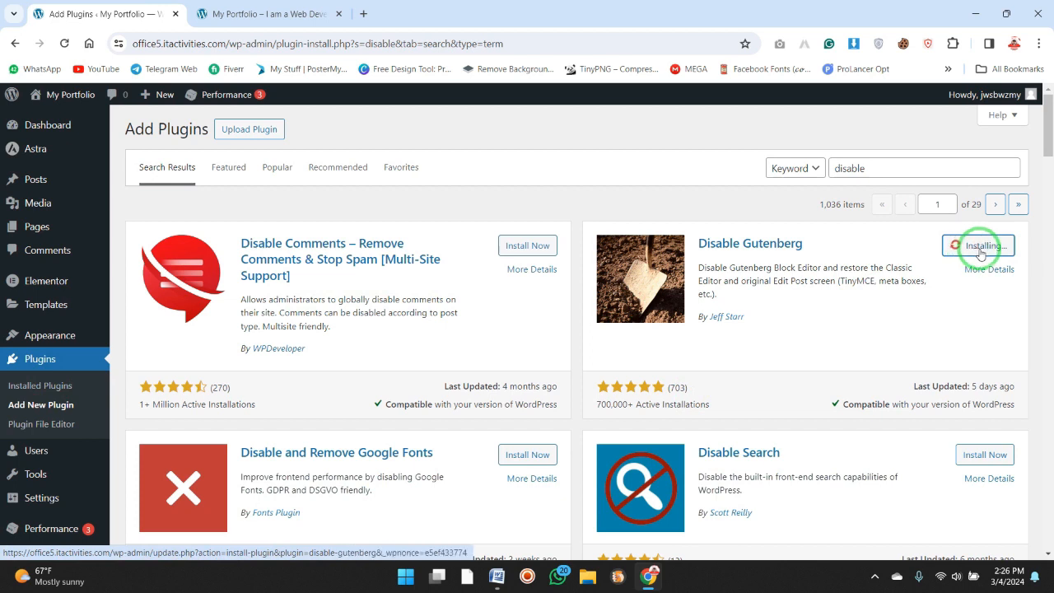
{"action": "left_click", "coordinate": [981, 253]}
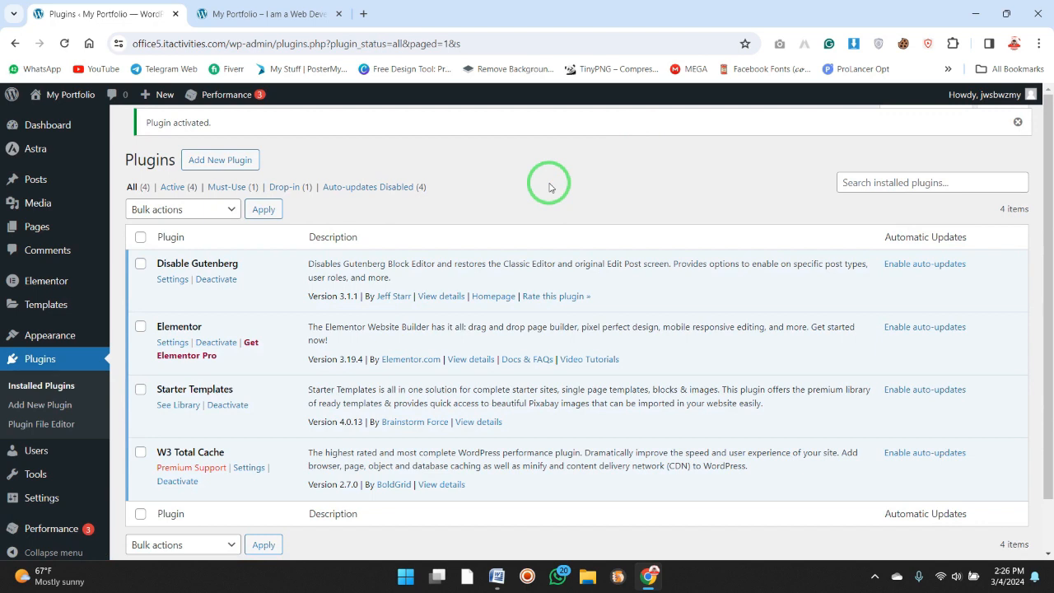
{"action": "left_click", "coordinate": [1048, 509]}
{"action": "left_click_drag", "start_coordinate": [1048, 470], "coordinate": [1048, 390]}
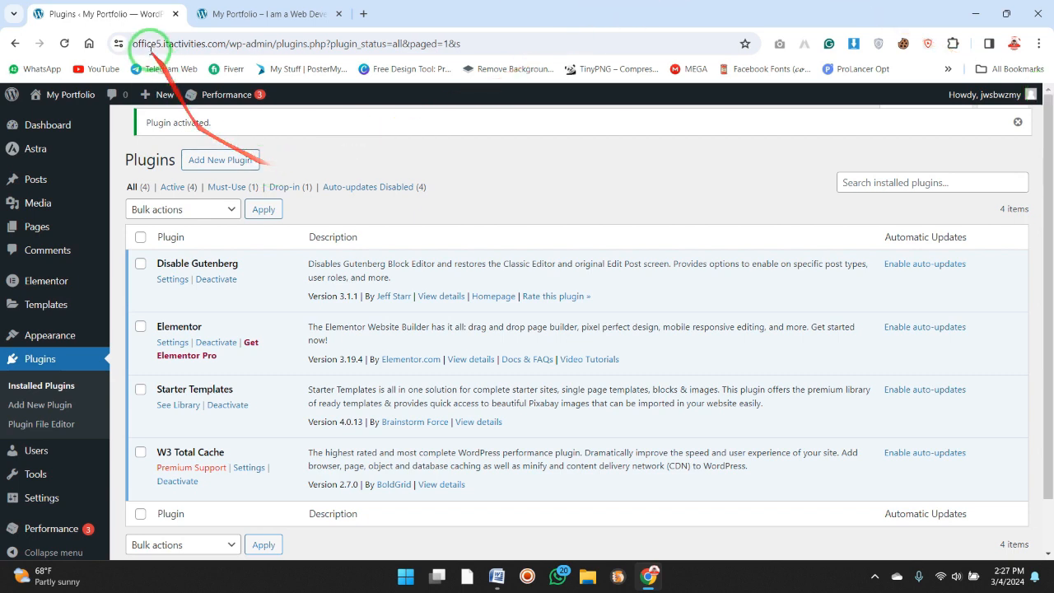
Examine the site's full web address and its connection information in the browser.
{"action": "left_click", "coordinate": [114, 50]}
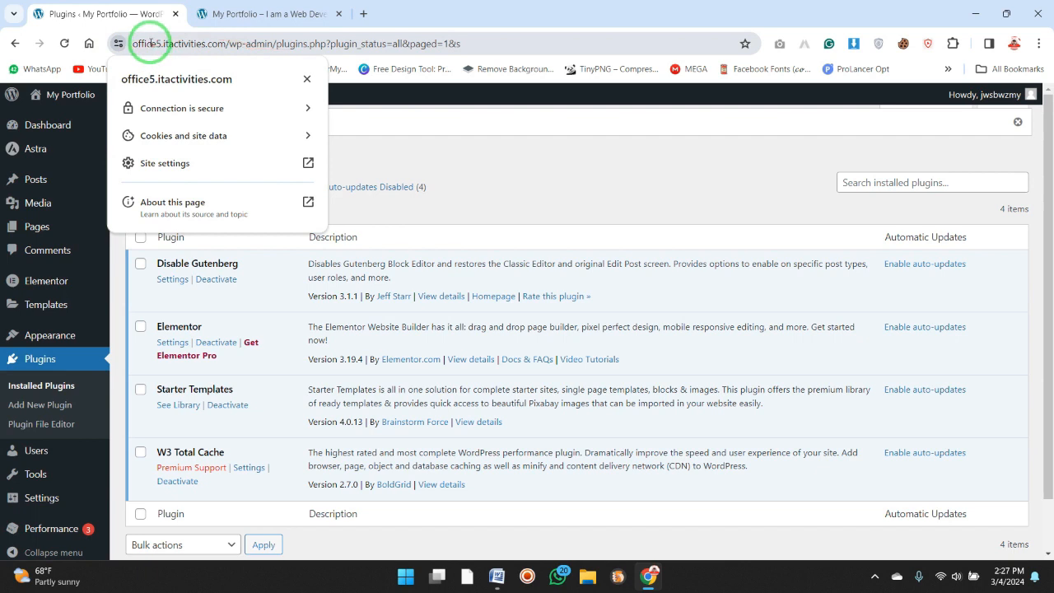
{"action": "left_click", "coordinate": [150, 43]}
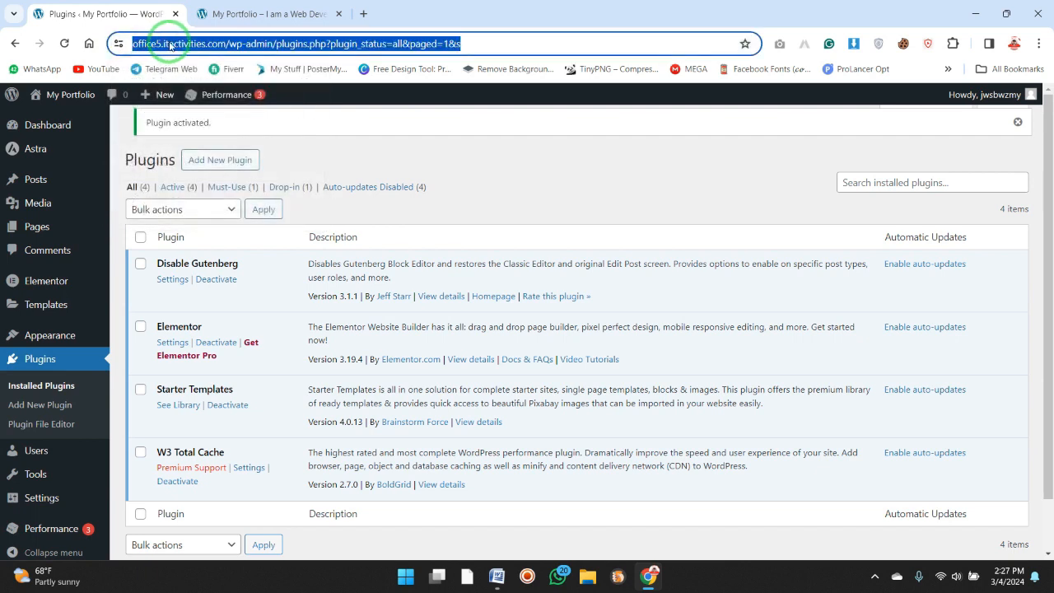
{"action": "left_click", "coordinate": [170, 46]}
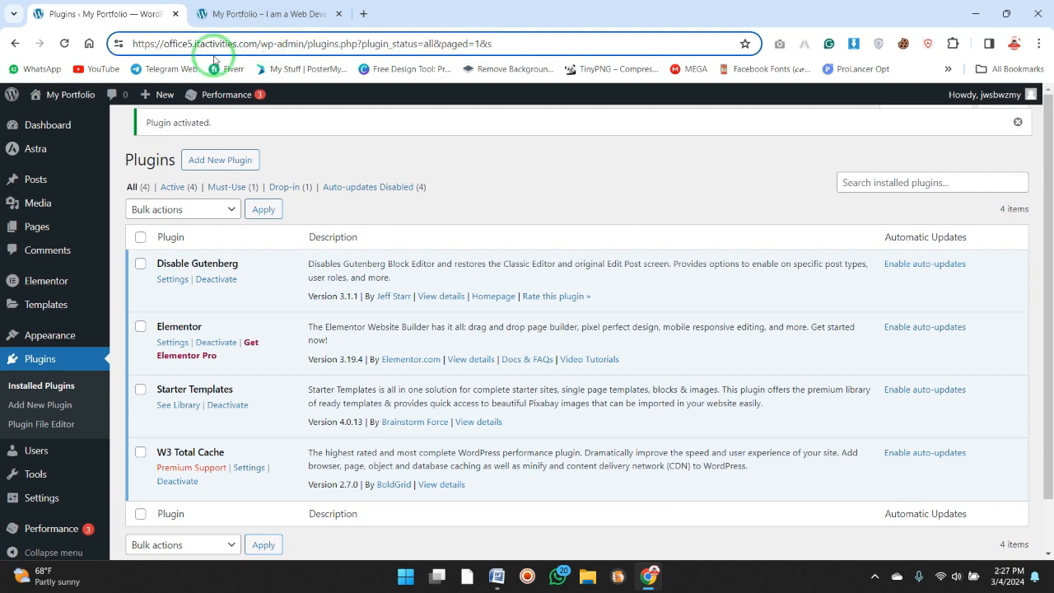
{"action": "left_click", "coordinate": [117, 45]}
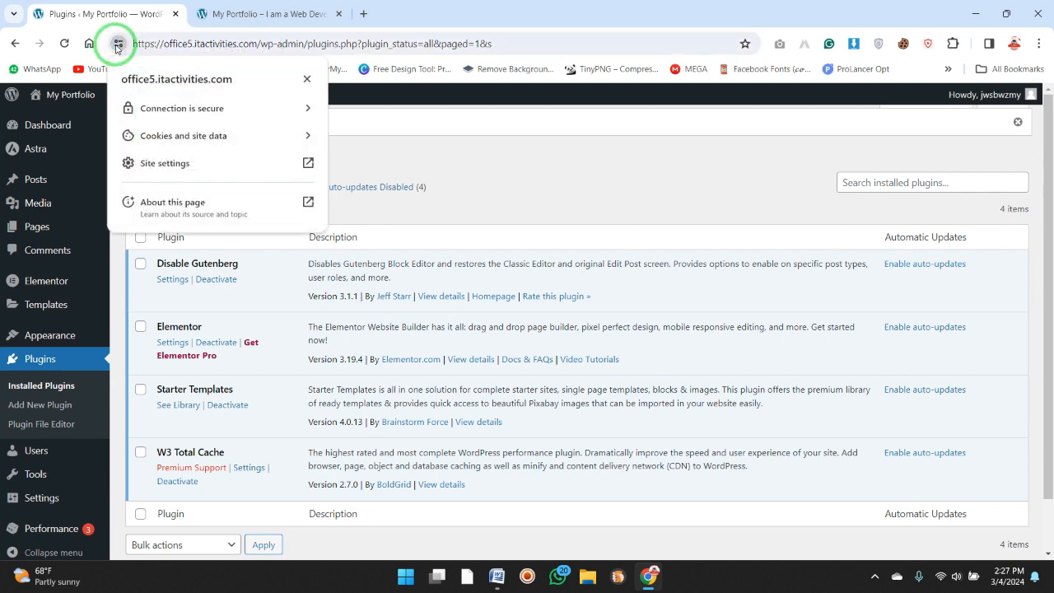
{"action": "left_click", "coordinate": [117, 46]}
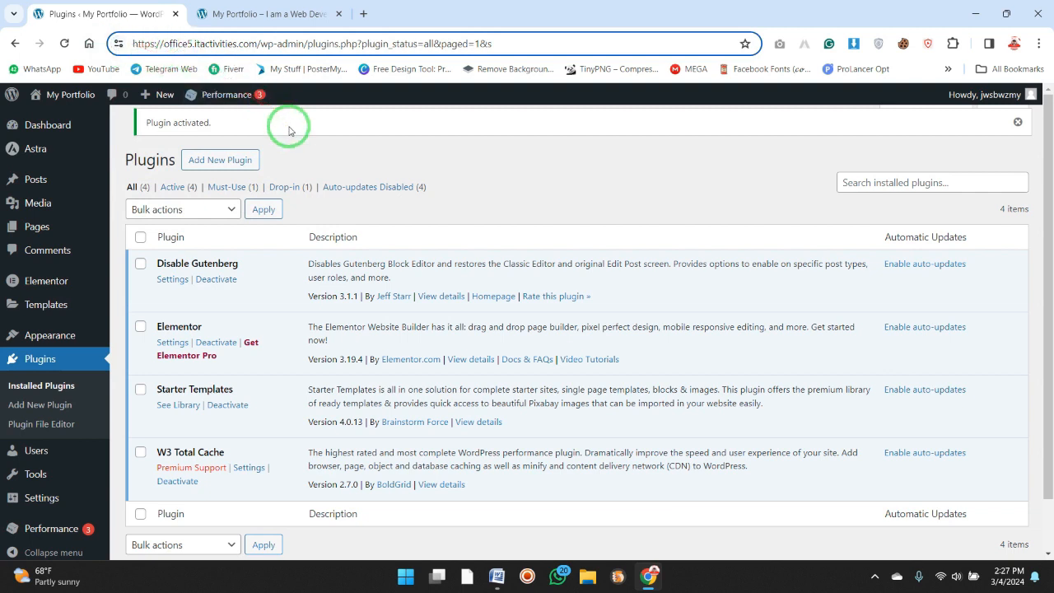
{"action": "left_click", "coordinate": [575, 215]}
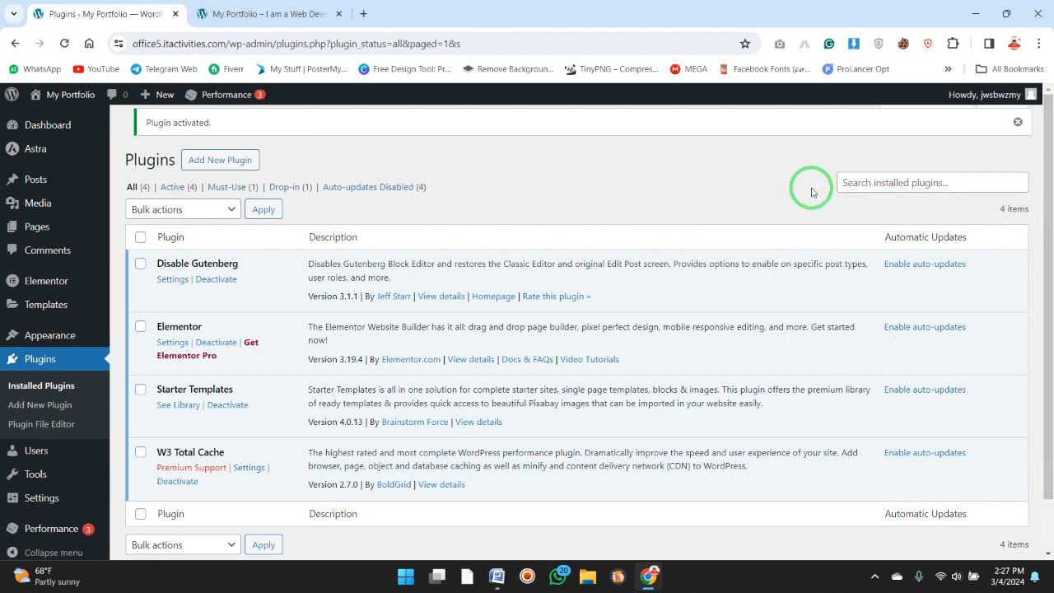
Search the plugin directory for "really" and install and activate the Really Simple SSL plugin.
{"action": "left_click", "coordinate": [251, 163]}
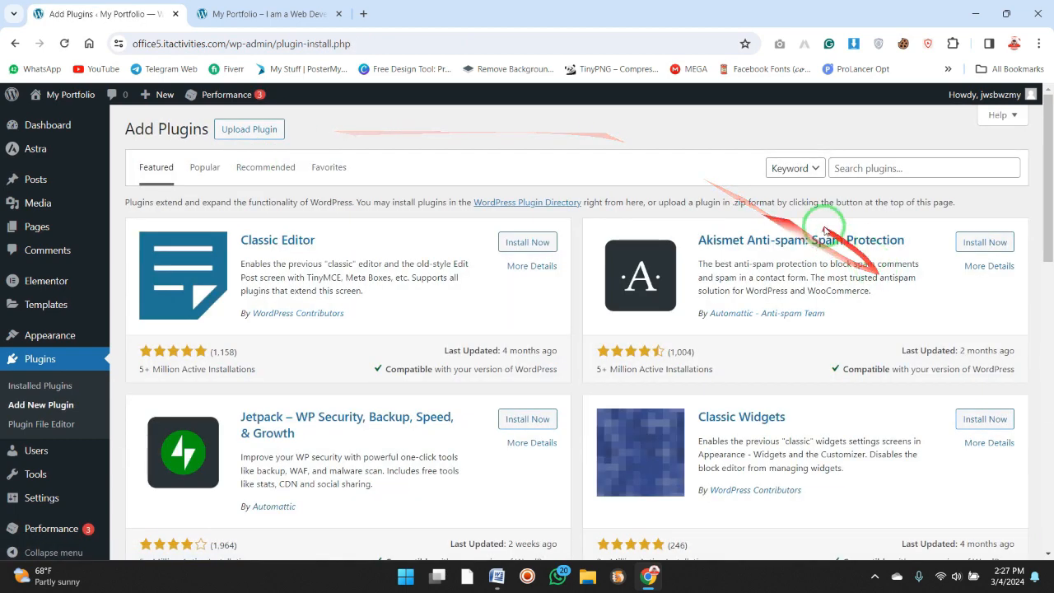
{"action": "left_click", "coordinate": [896, 168]}
{"action": "type", "text": "re"}
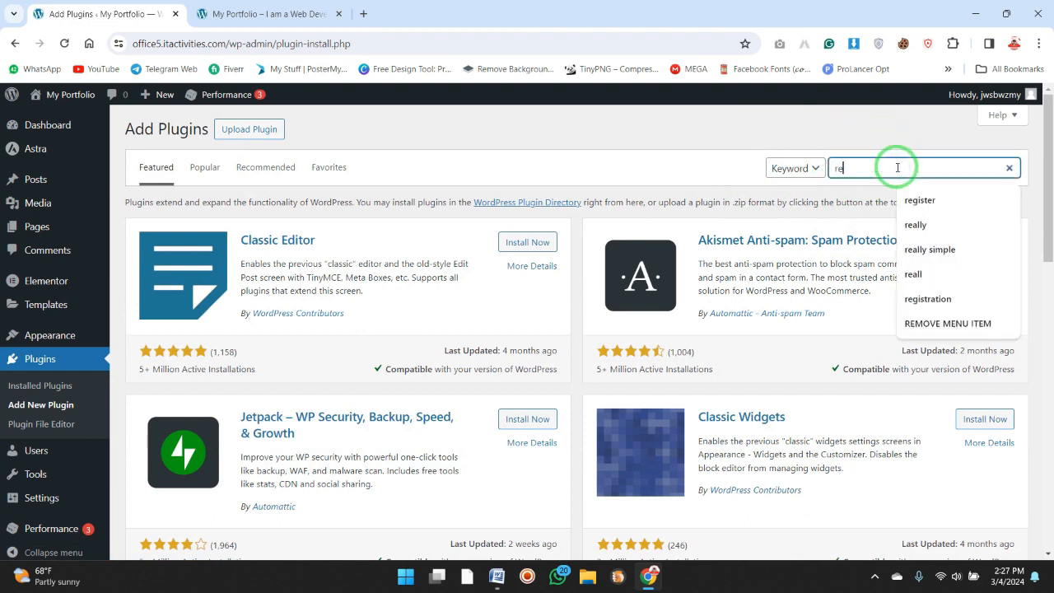
{"action": "type", "text": "ally"}
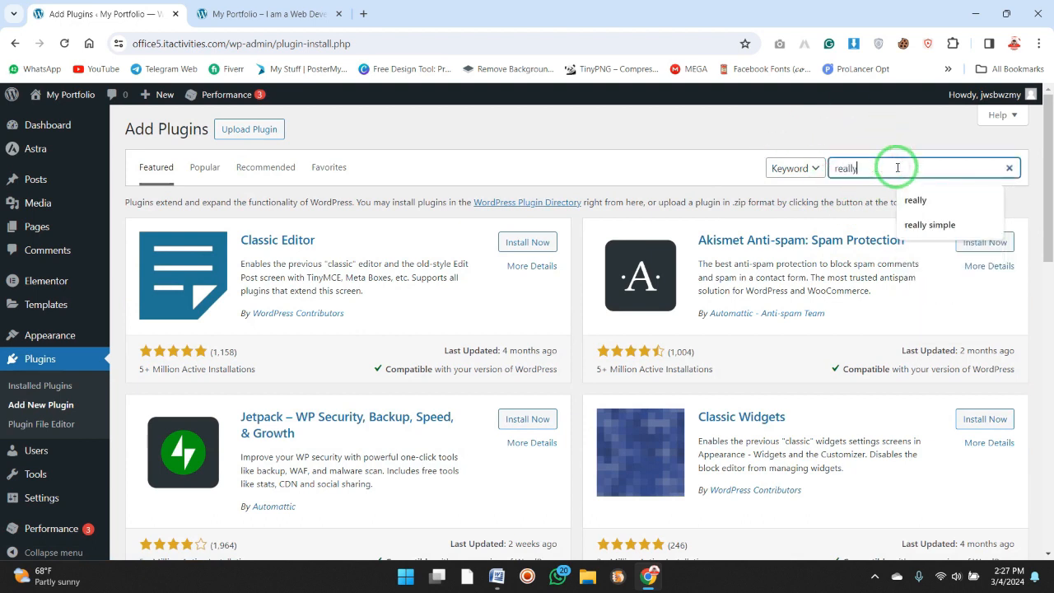
{"action": "key", "text": "Return"}
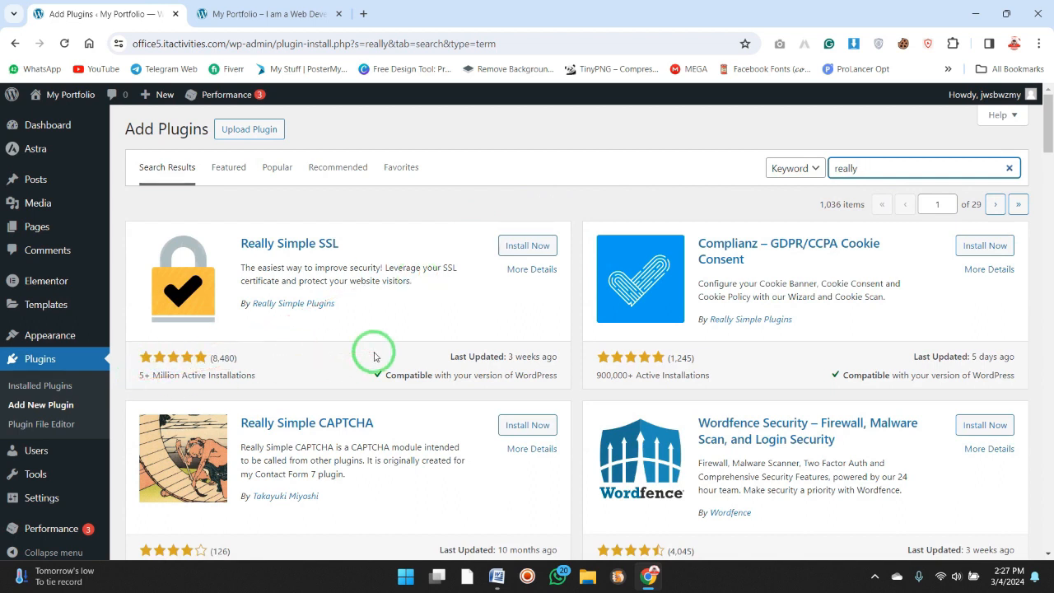
{"action": "left_click", "coordinate": [537, 242]}
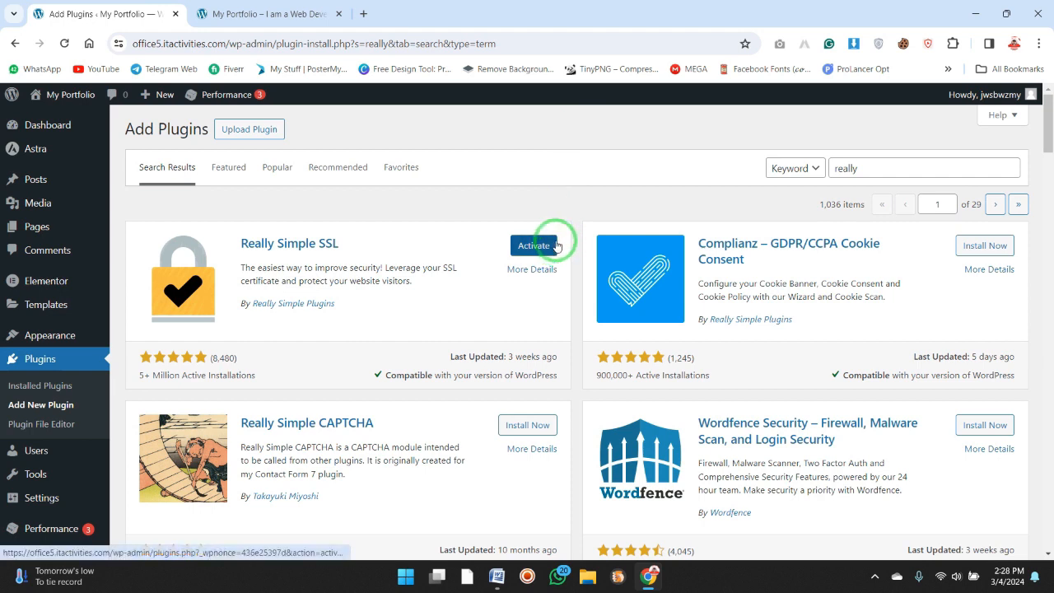
{"action": "left_click", "coordinate": [556, 245]}
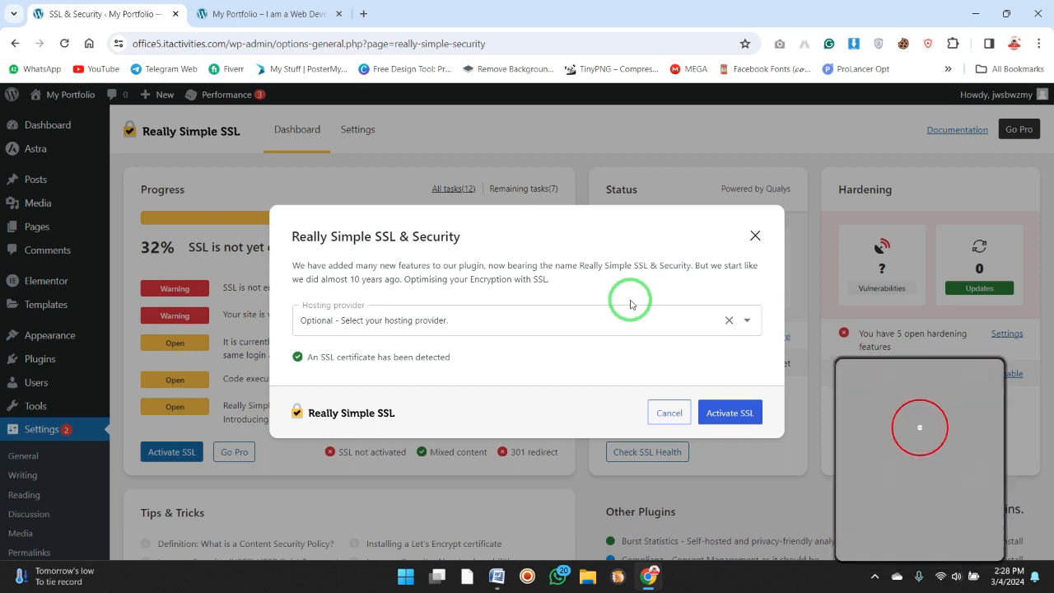
Check the site's connection information in the browser and activate SSL in the Really Simple SSL & Security wizard.
{"action": "left_click", "coordinate": [118, 43]}
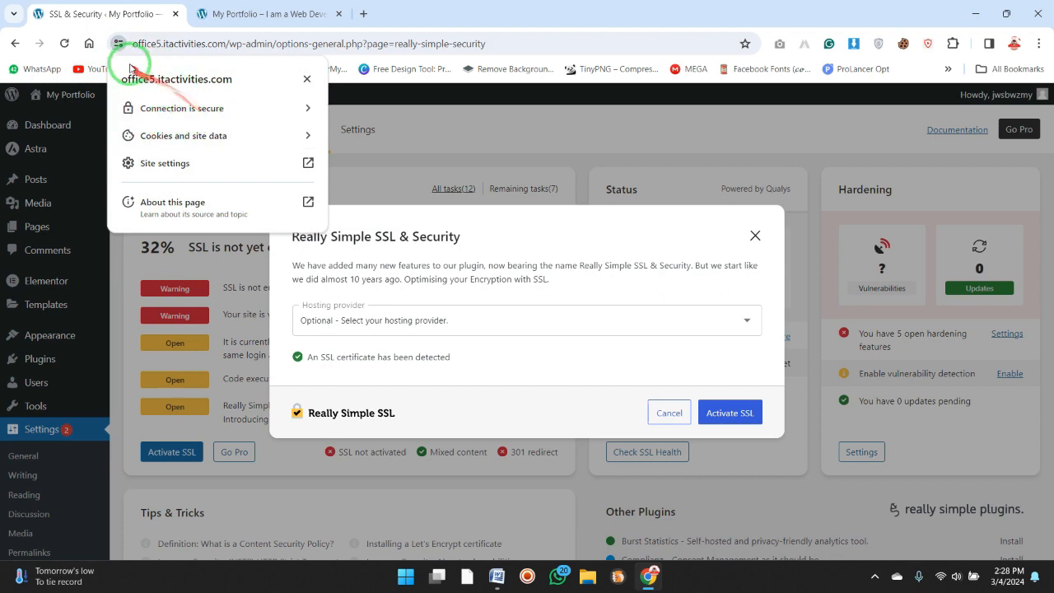
{"action": "left_click", "coordinate": [121, 44]}
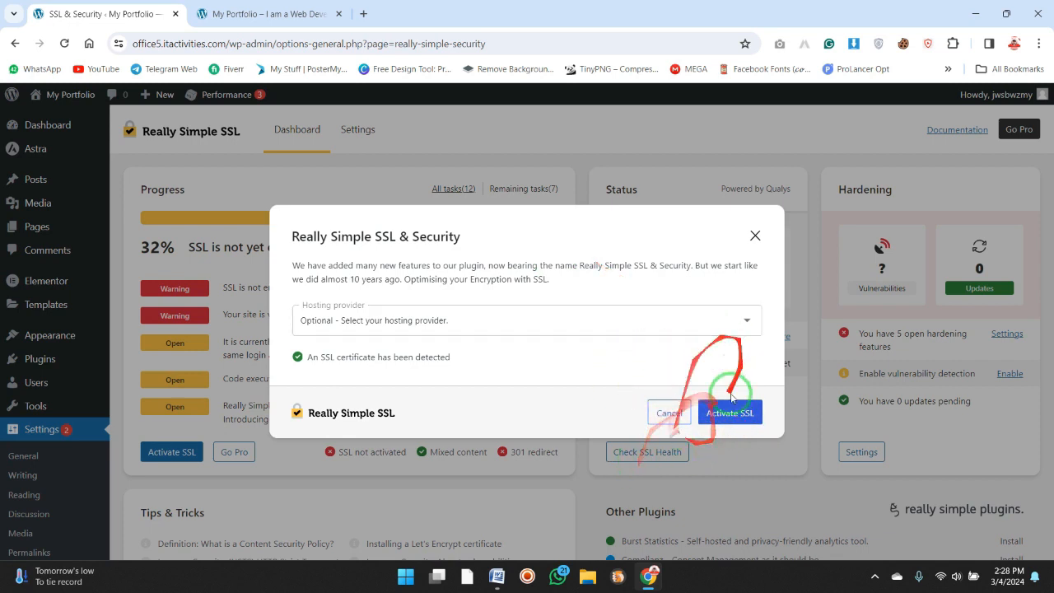
{"action": "left_click", "coordinate": [744, 416]}
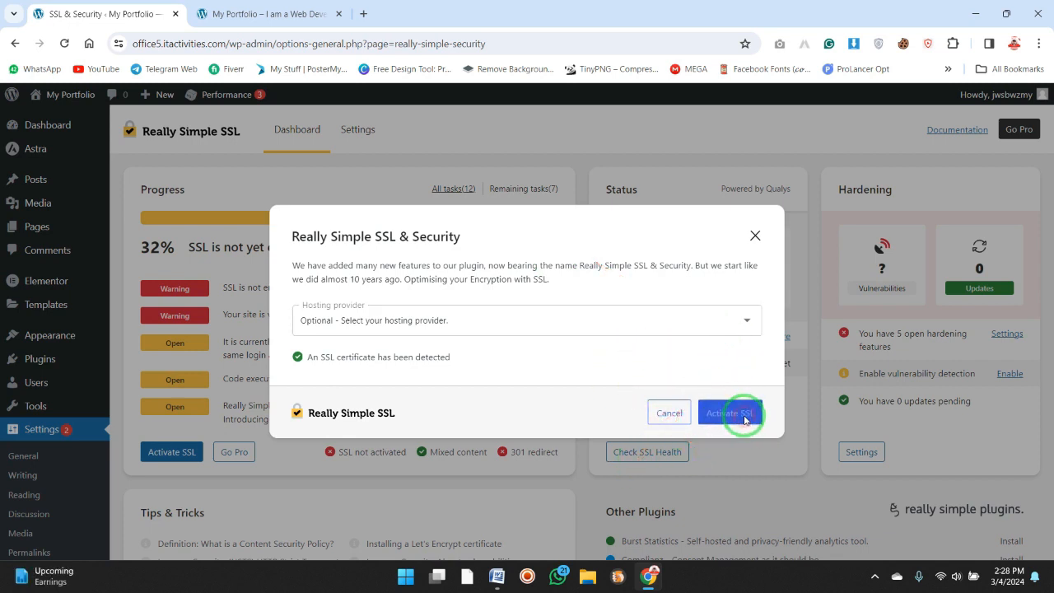
Complete the wizard by saving the notification e-mail, installing the Burst Statistics and both Complianz plugins, and finishing without Pro.
{"action": "left_click", "coordinate": [744, 416]}
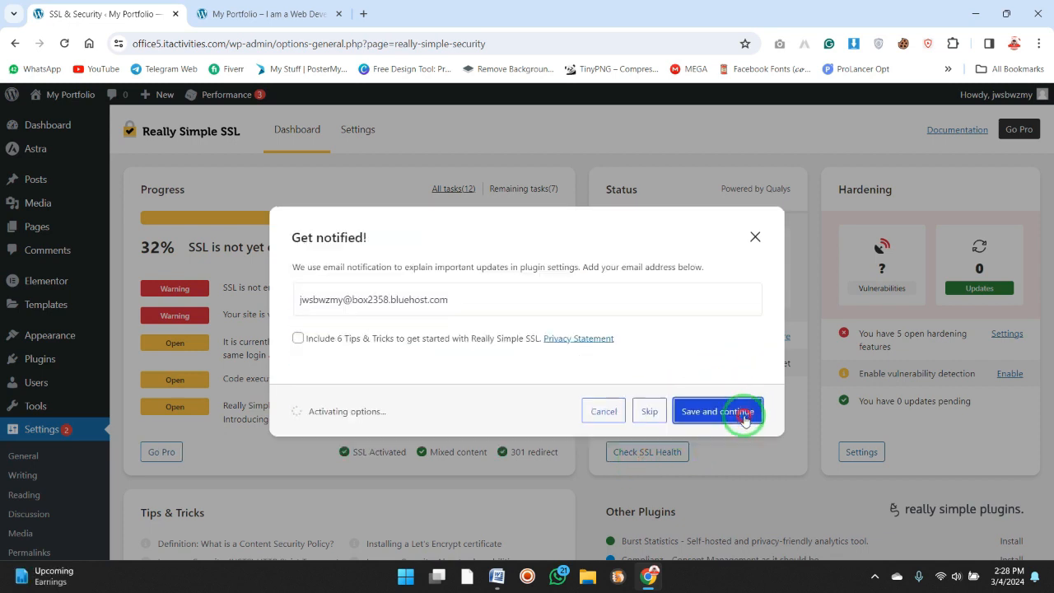
{"action": "left_click", "coordinate": [743, 415]}
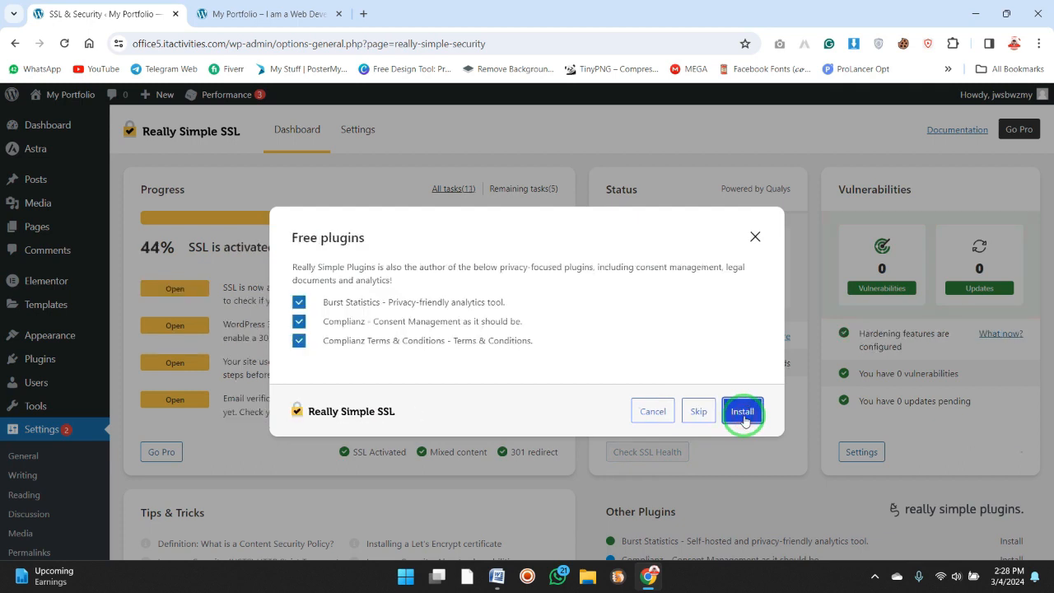
{"action": "left_click", "coordinate": [744, 411]}
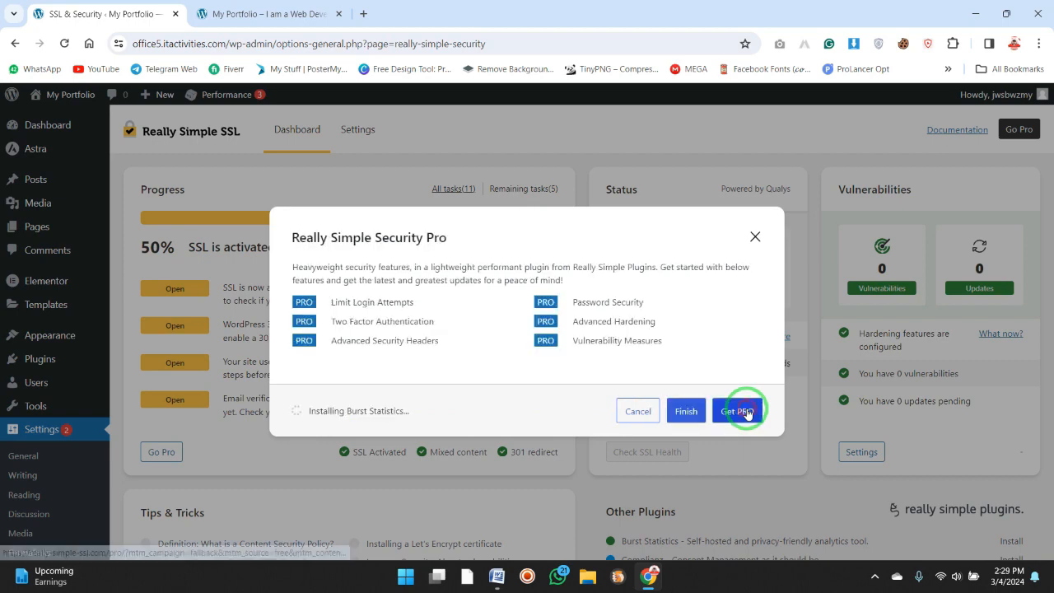
{"action": "left_click", "coordinate": [691, 411]}
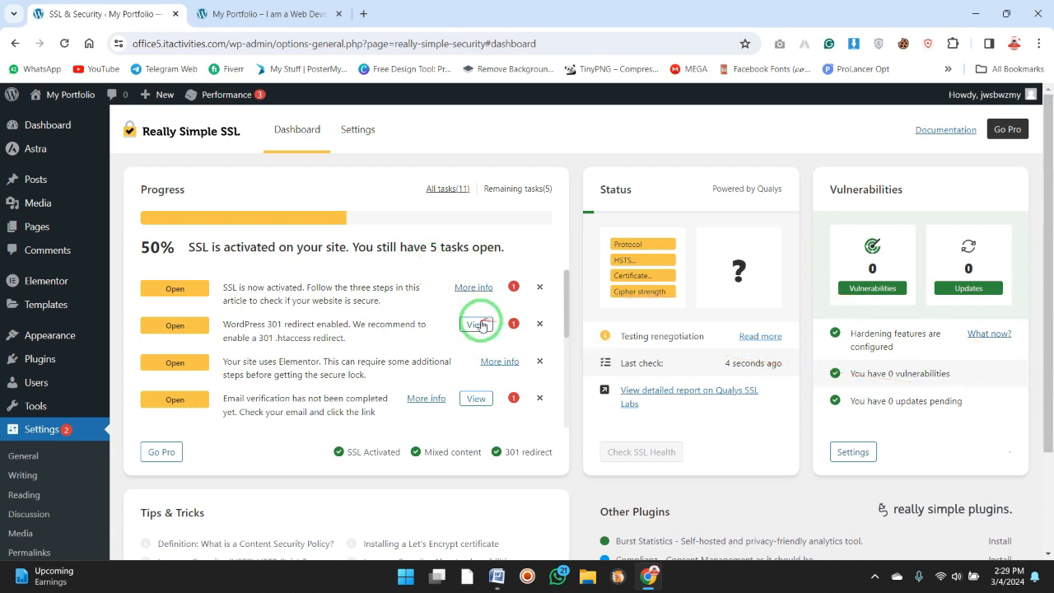
Open the 301 redirect task's SSL settings, enable the init hook and back-end mixed content fixers, and save.
{"action": "left_click", "coordinate": [478, 325]}
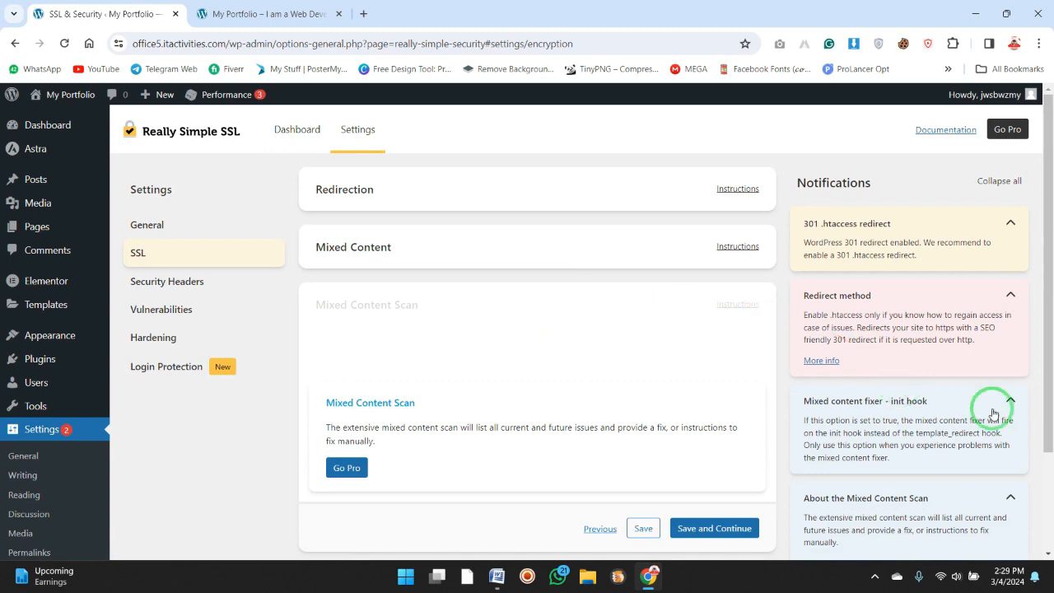
{"action": "scroll", "coordinate": [1052, 487], "scroll_direction": "down", "scroll_amount": 2}
{"action": "scroll", "coordinate": [855, 438], "scroll_direction": "up", "scroll_amount": 1}
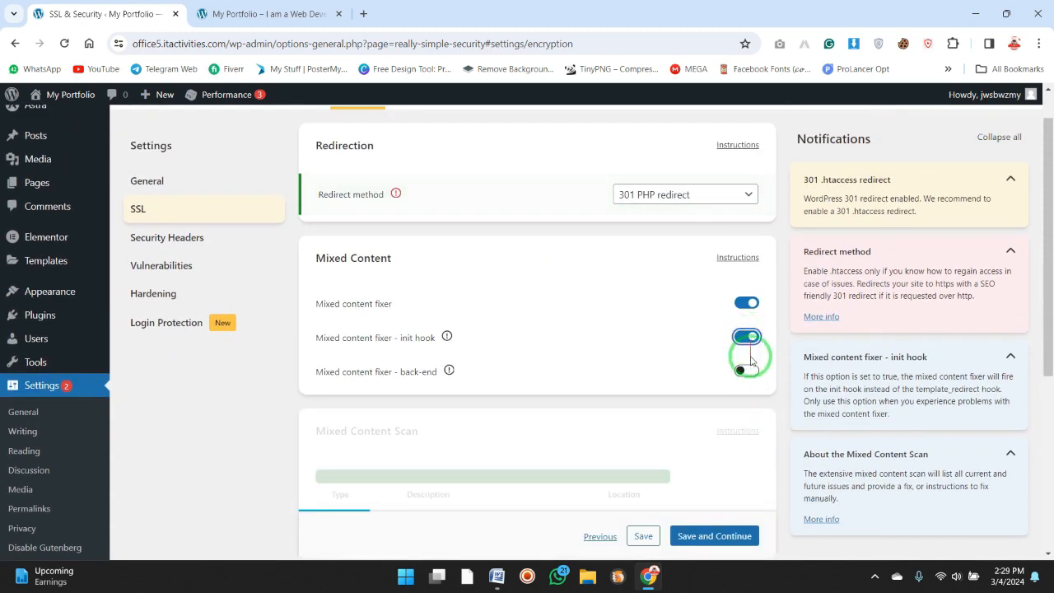
{"action": "left_click", "coordinate": [1047, 553]}
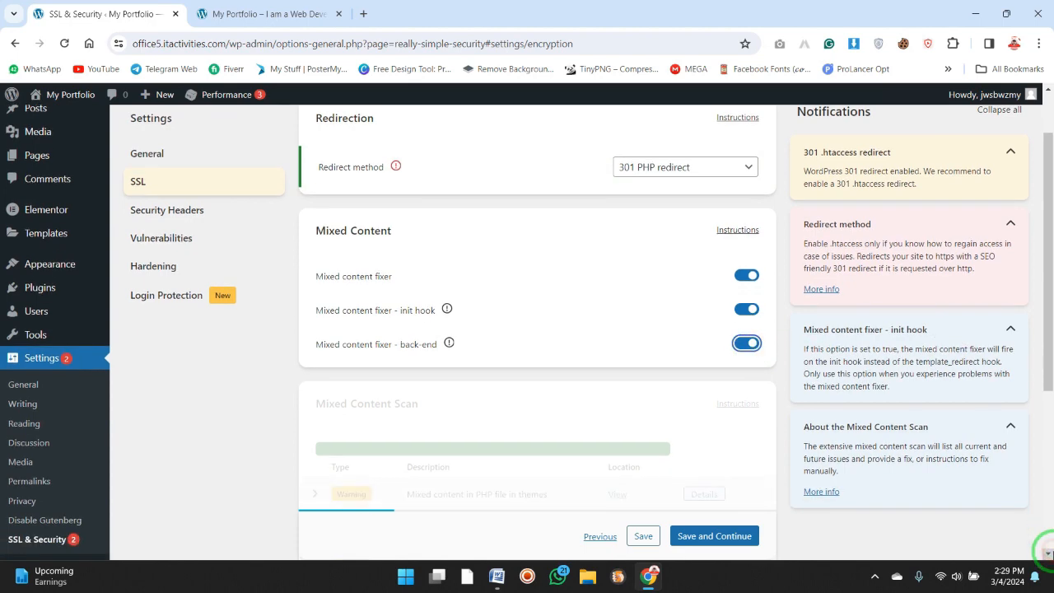
{"action": "scroll", "coordinate": [965, 400], "scroll_direction": "down", "scroll_amount": 4}
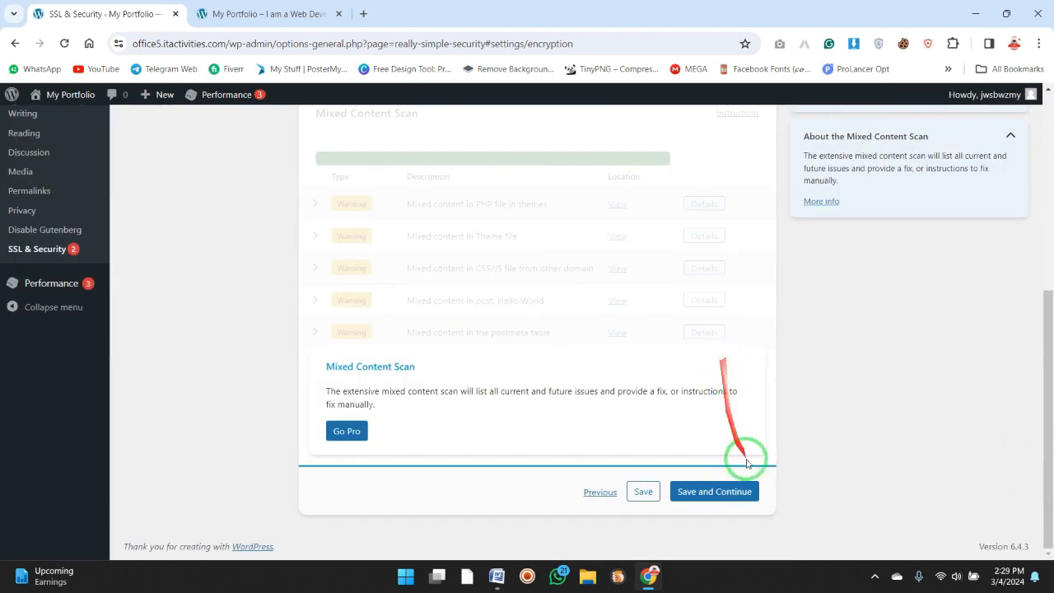
{"action": "left_click", "coordinate": [730, 492]}
Save and continue through the Security Headers pages, up to and including Cross Origin Policy, with their settings as they are.
{"action": "left_click", "coordinate": [731, 412]}
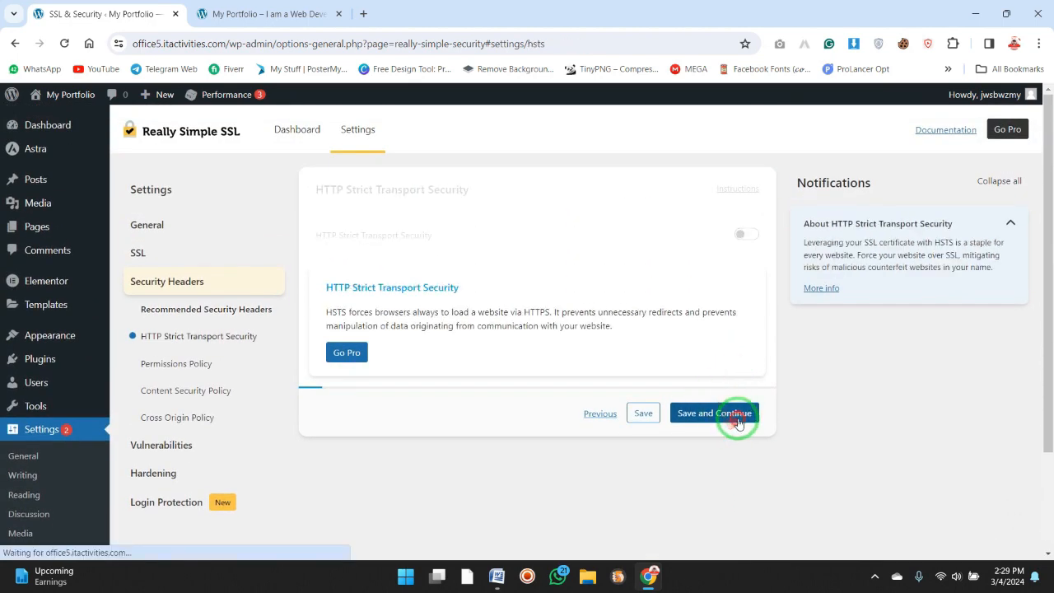
{"action": "left_click", "coordinate": [732, 412]}
{"action": "left_click", "coordinate": [708, 535]}
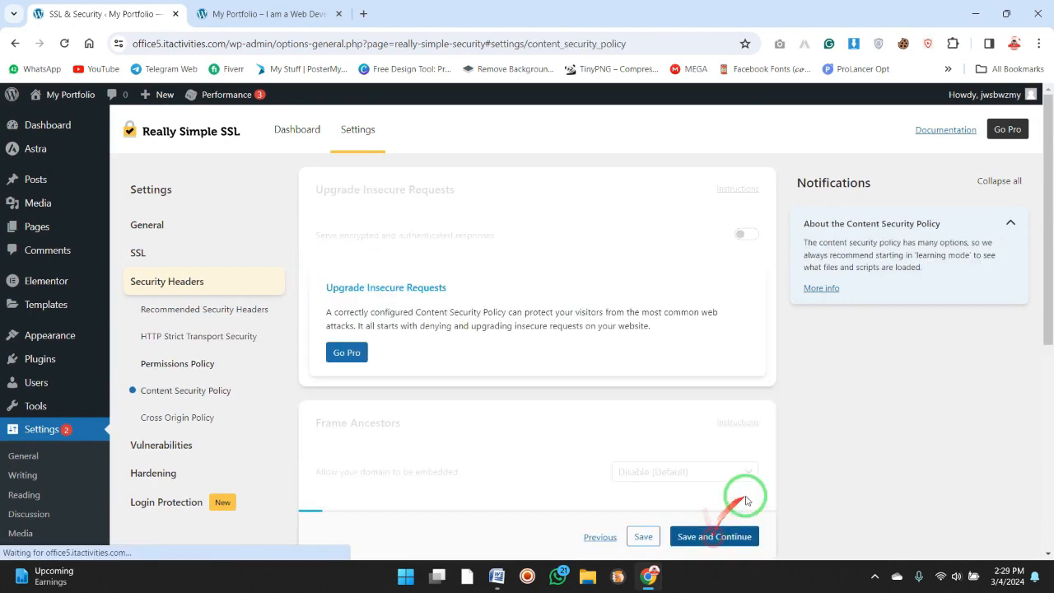
{"action": "scroll", "coordinate": [745, 469], "scroll_direction": "down", "scroll_amount": 5}
{"action": "left_click", "coordinate": [718, 491]}
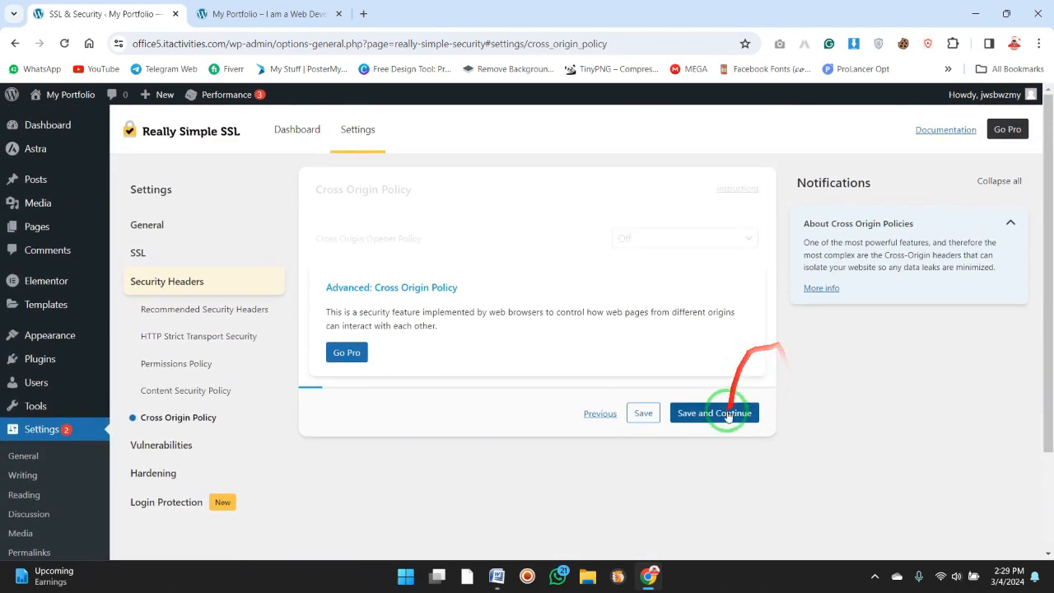
{"action": "left_click", "coordinate": [729, 416]}
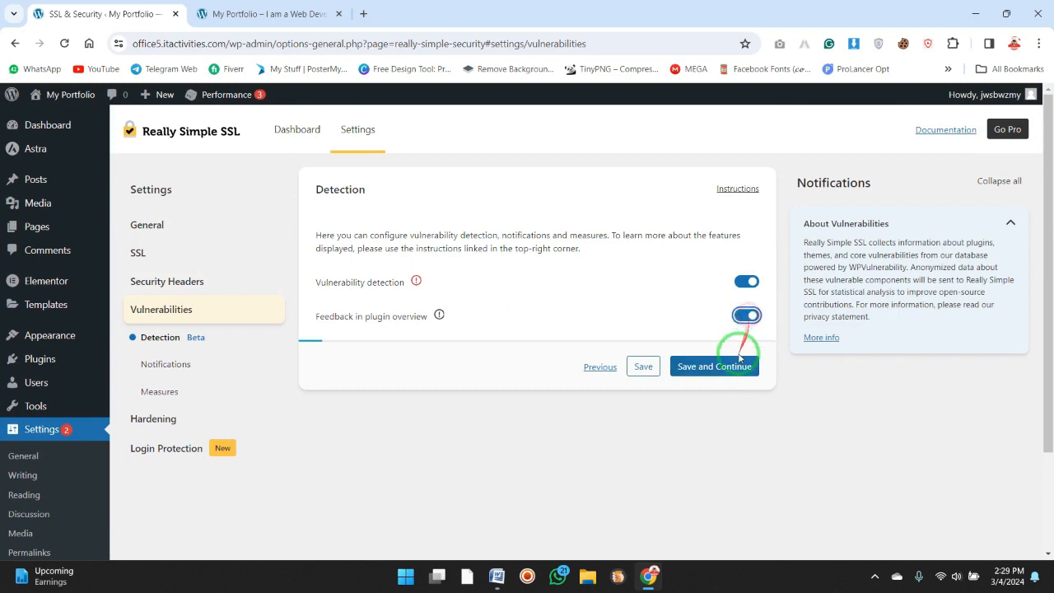
Enable feedback in the plugin overview and save the Vulnerabilities pages with the default notification levels.
{"action": "left_click", "coordinate": [736, 369]}
{"action": "scroll", "coordinate": [736, 403], "scroll_direction": "down", "scroll_amount": 5}
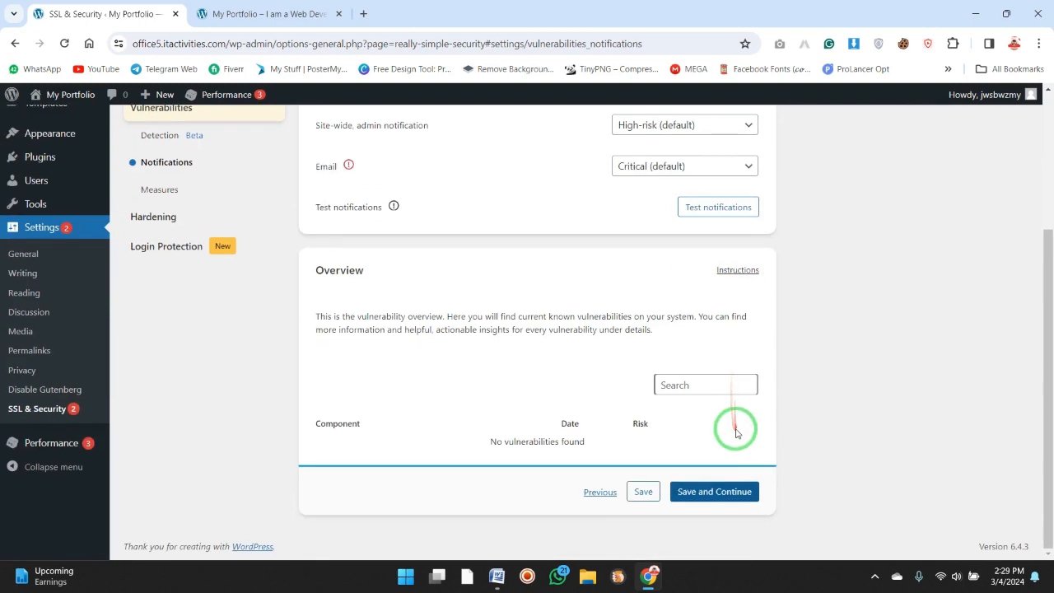
{"action": "left_click", "coordinate": [729, 492]}
{"action": "left_click", "coordinate": [736, 344]}
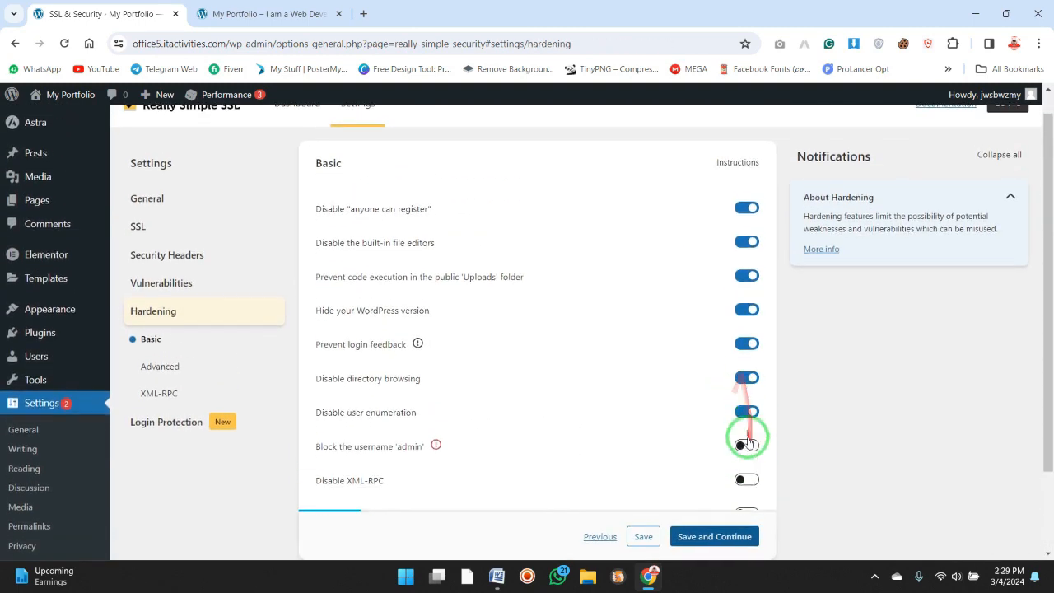
Enable blocking the username 'admin', disabling XML-RPC and blocking registrations with identical login and display names, and save the Hardening pages.
{"action": "scroll", "coordinate": [756, 365], "scroll_direction": "down", "scroll_amount": 2}
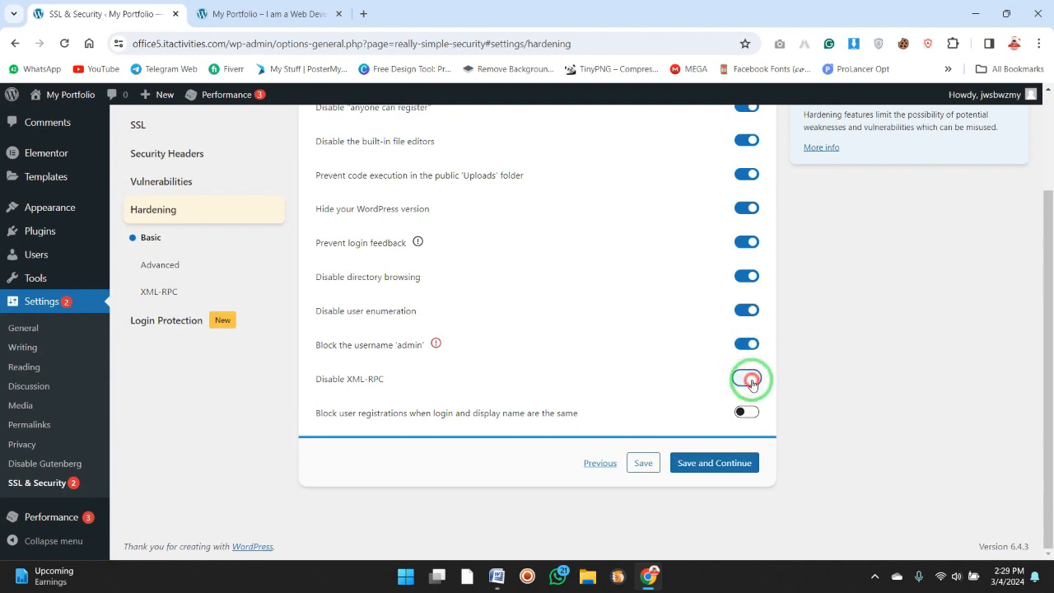
{"action": "left_click", "coordinate": [744, 462]}
{"action": "left_click", "coordinate": [724, 390]}
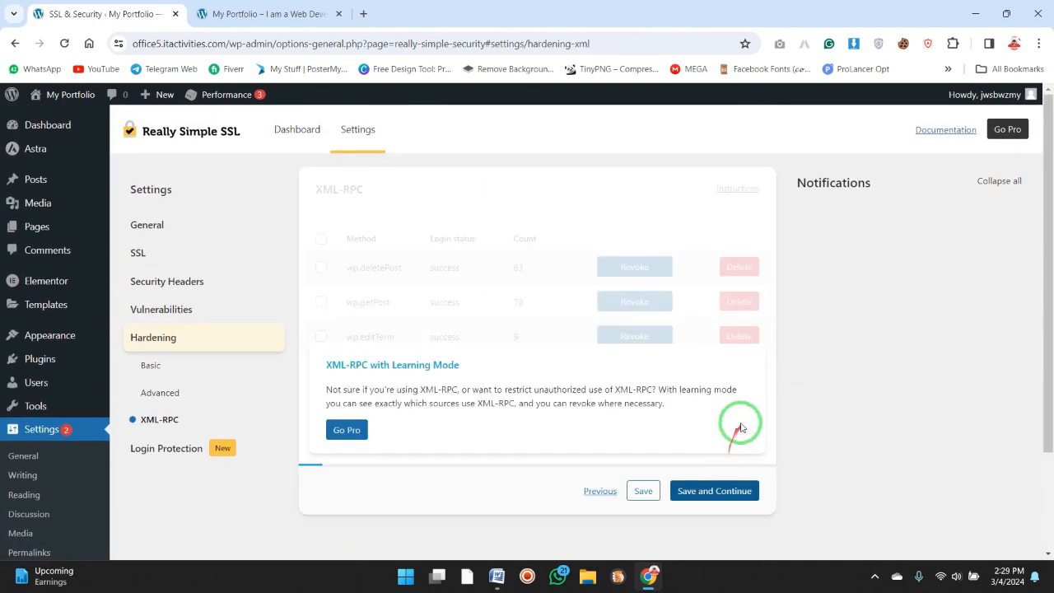
{"action": "left_click", "coordinate": [735, 495]}
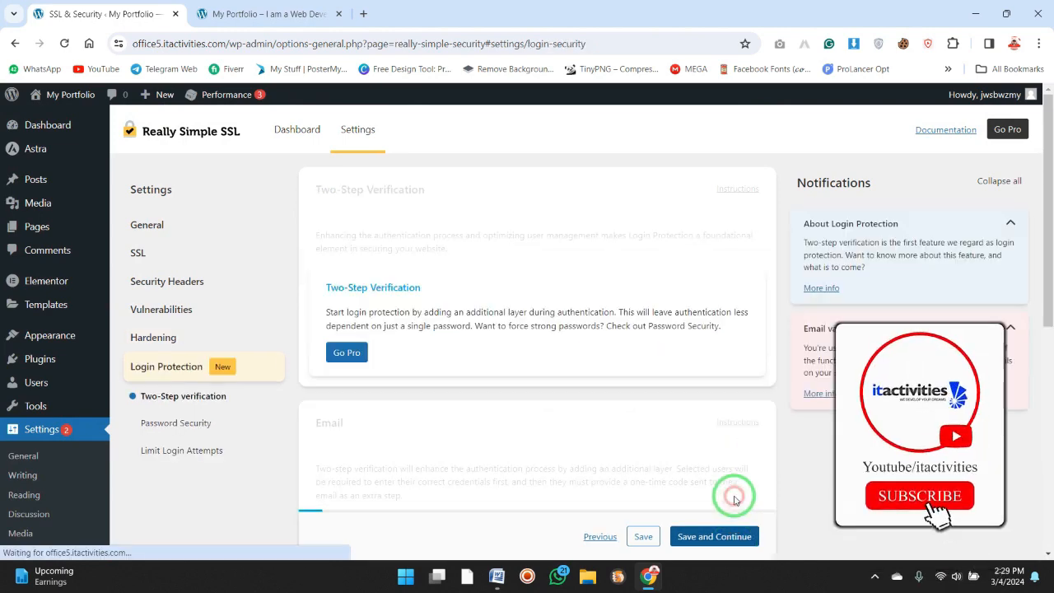
Save the Two-Step Verification and Password Security pages under Login Protection and continue to Limit Login Attempts.
{"action": "left_click", "coordinate": [733, 537]}
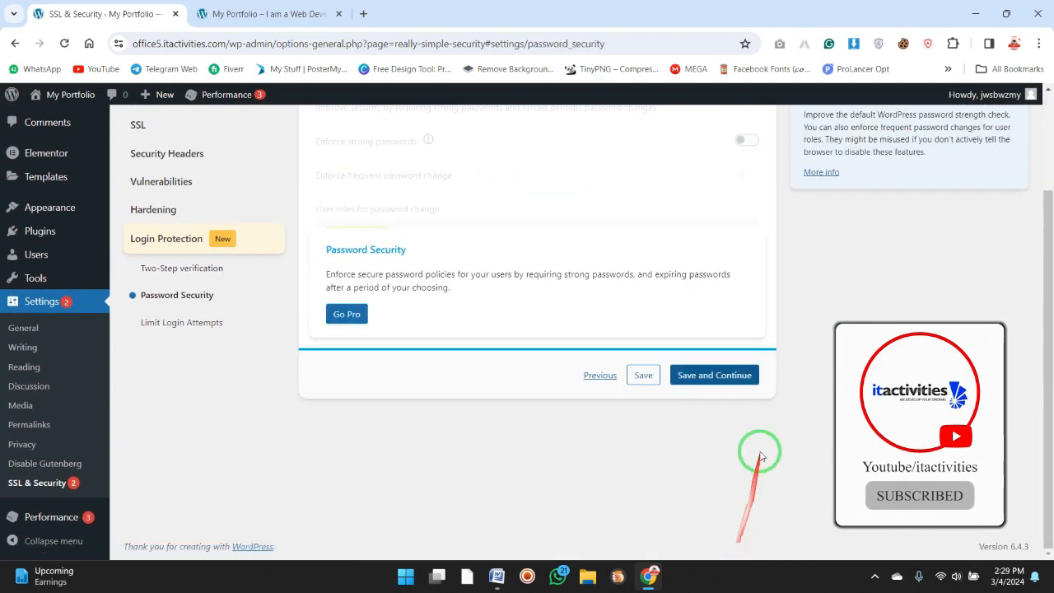
{"action": "left_click", "coordinate": [600, 375]}
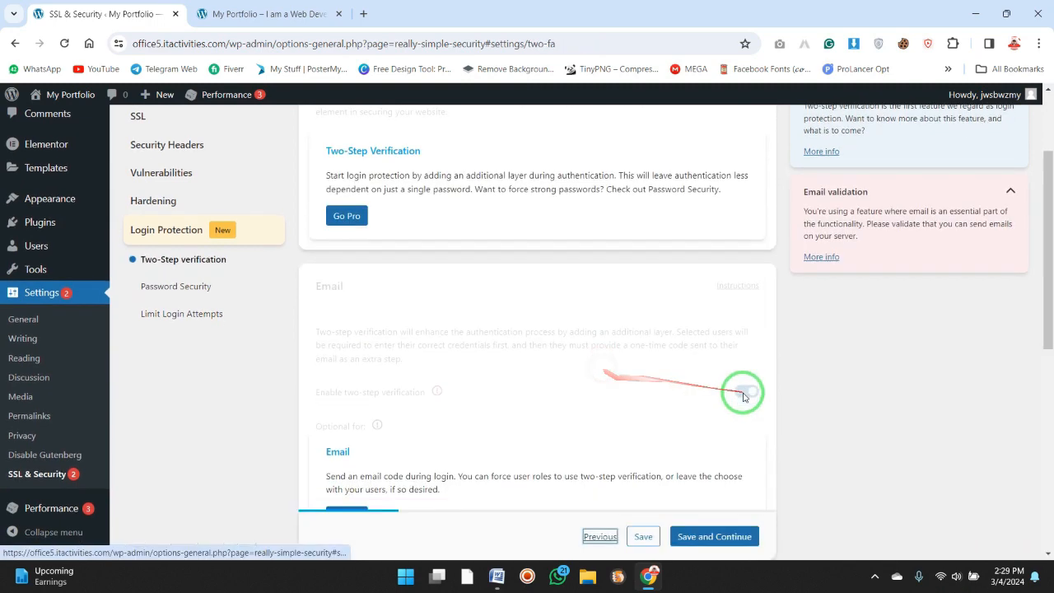
{"action": "left_click", "coordinate": [730, 496]}
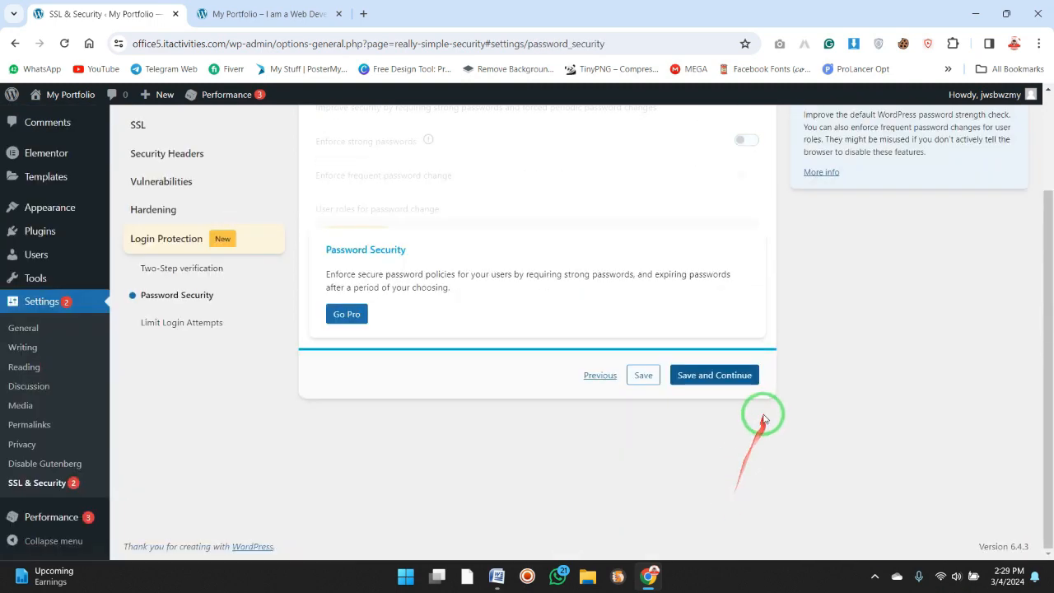
{"action": "left_click", "coordinate": [741, 376]}
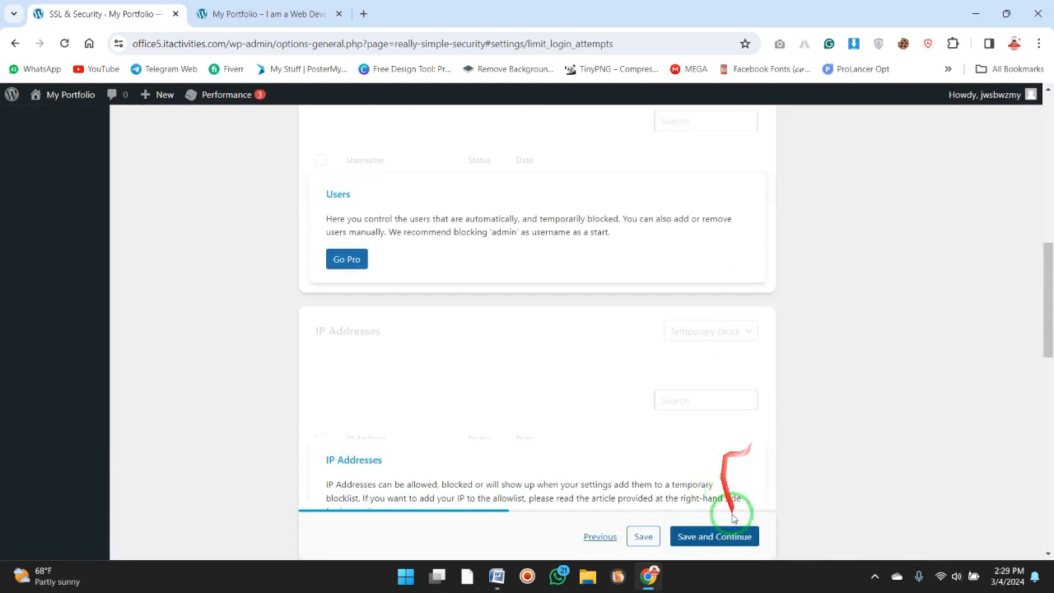
Look through the Limit Login Attempts page down to the Event Log and save it.
{"action": "scroll", "coordinate": [743, 512], "scroll_direction": "down", "scroll_amount": 2}
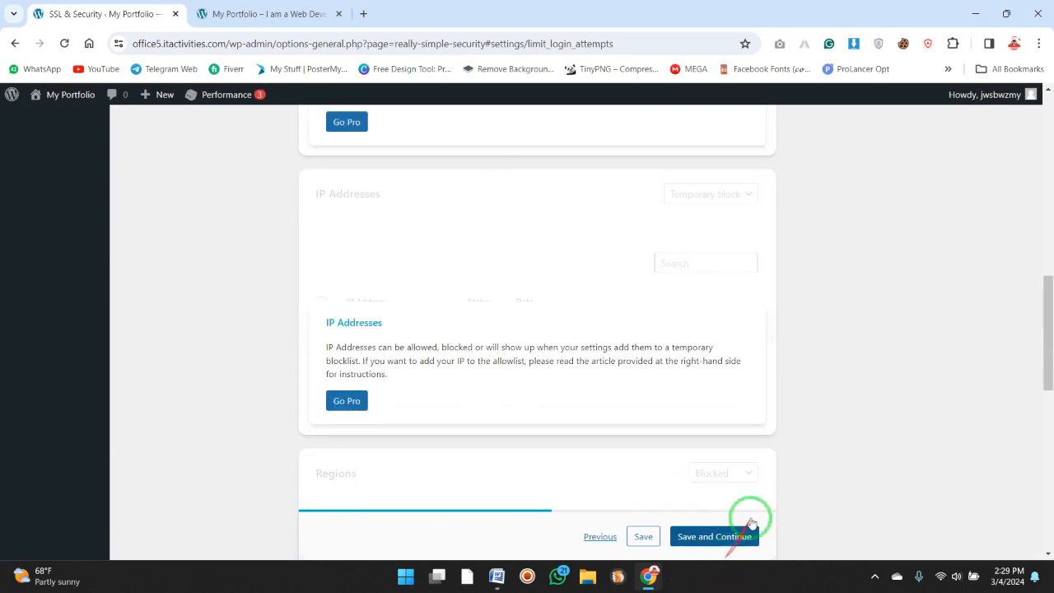
{"action": "scroll", "coordinate": [1024, 376], "scroll_direction": "down", "scroll_amount": 6}
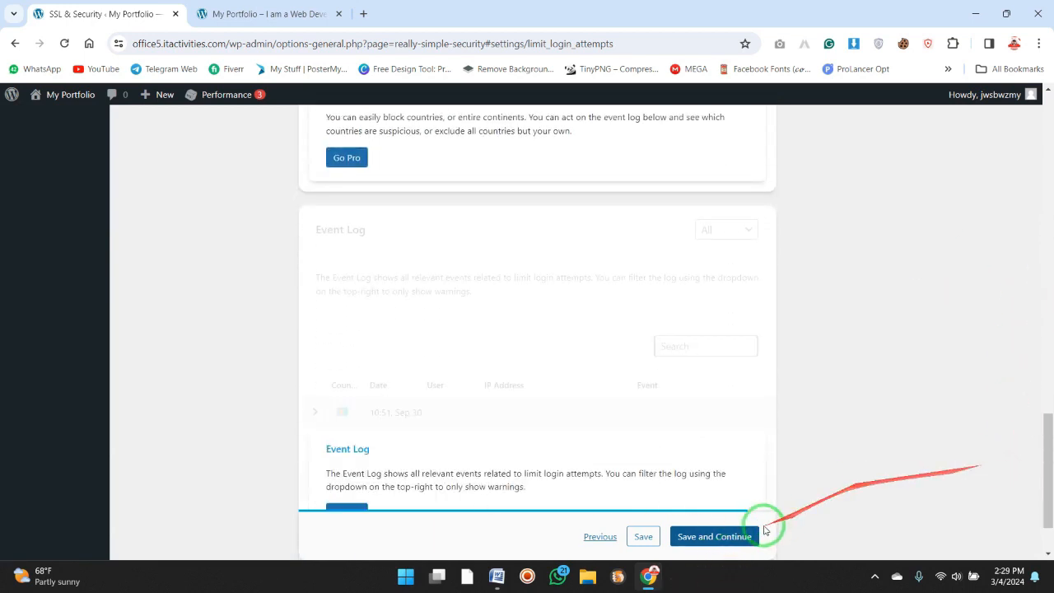
{"action": "left_click", "coordinate": [732, 543]}
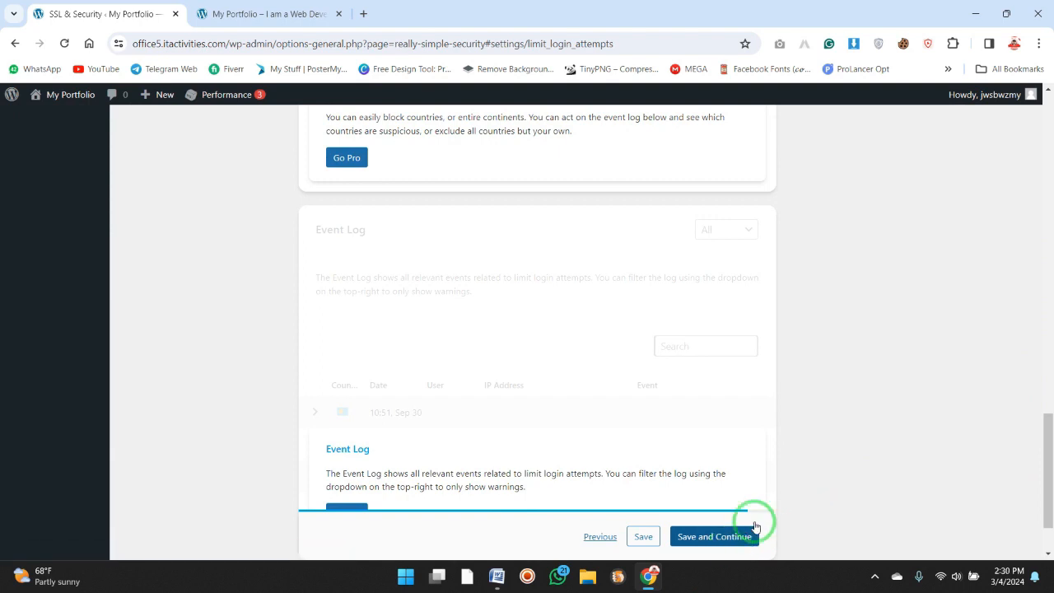
{"action": "left_click", "coordinate": [736, 538]}
{"action": "left_click_drag", "start_coordinate": [1042, 263], "coordinate": [1028, 532]}
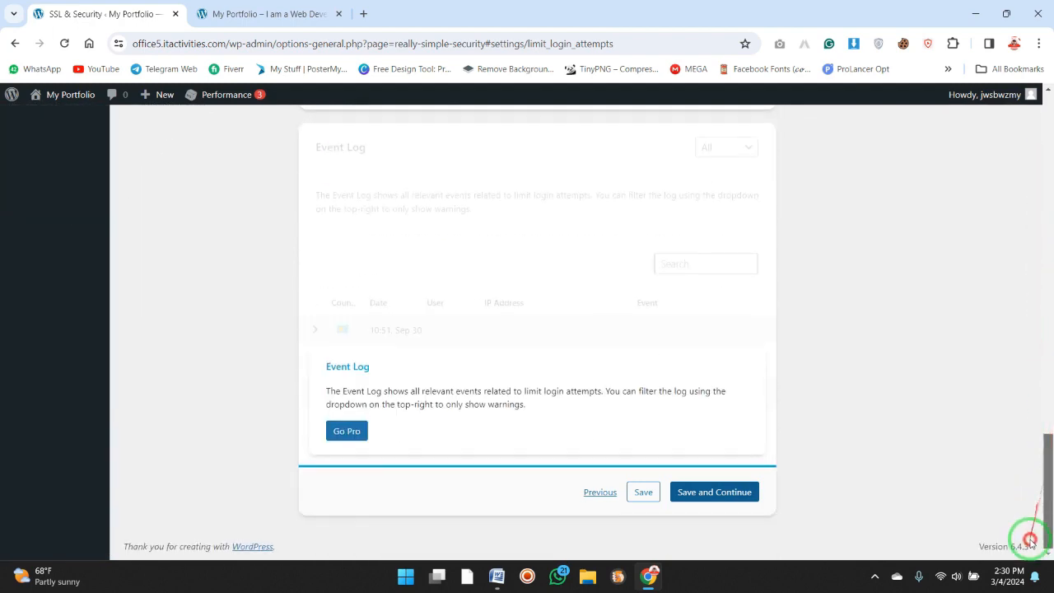
{"action": "left_click", "coordinate": [723, 493]}
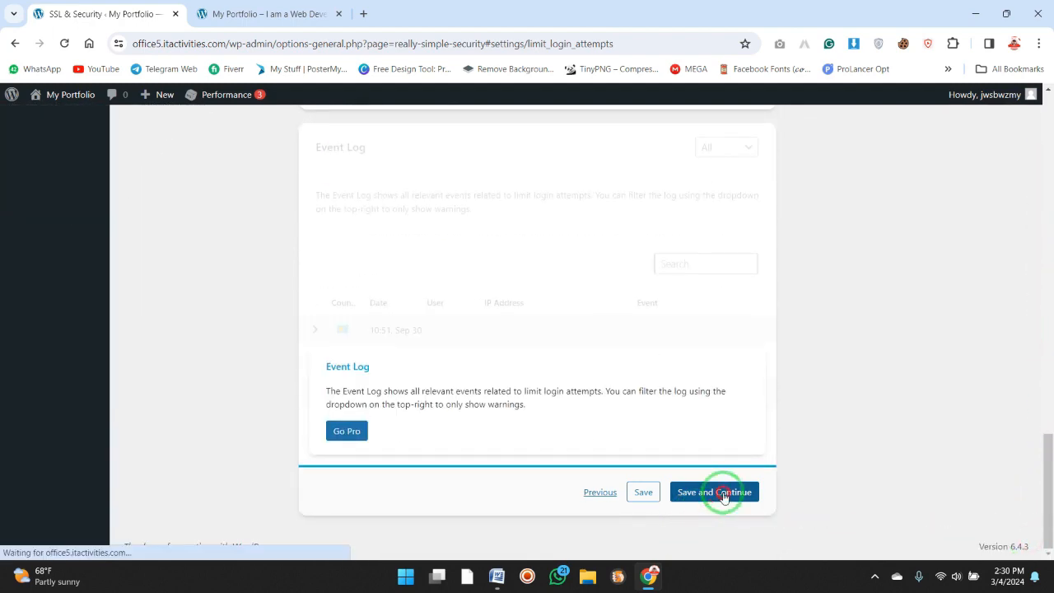
Save the Limit Login Attempts page and look back over its login attempt settings.
{"action": "left_click", "coordinate": [644, 492]}
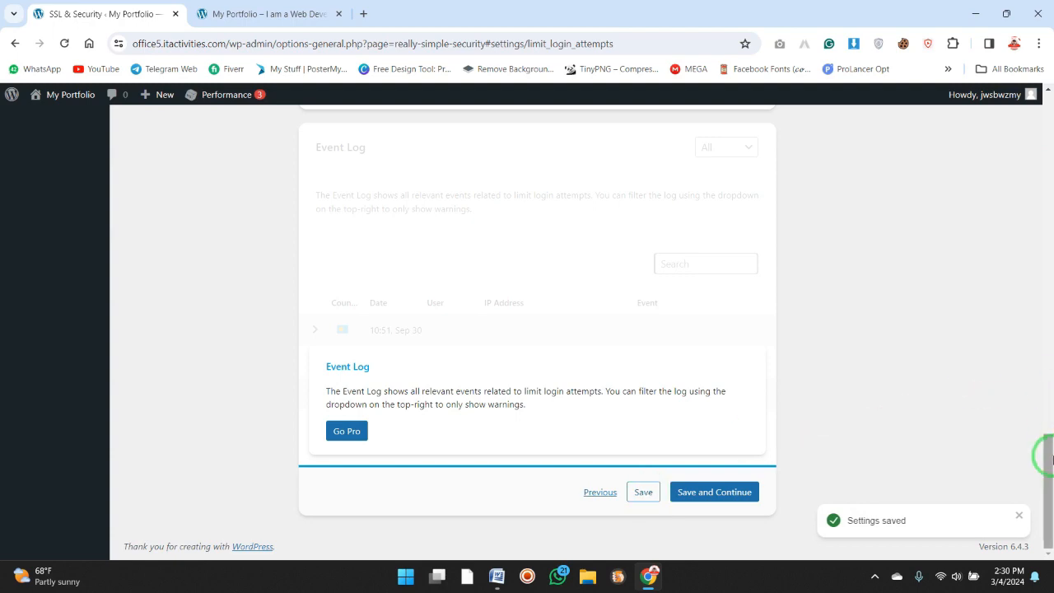
{"action": "left_click_drag", "start_coordinate": [1046, 447], "coordinate": [1011, 118]}
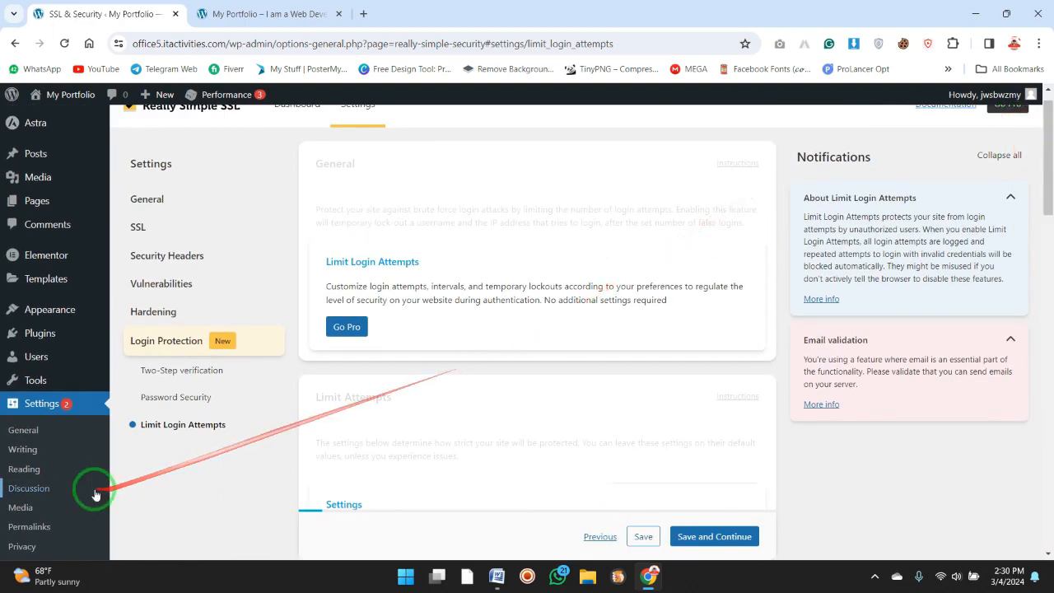
{"action": "left_click_drag", "start_coordinate": [1041, 160], "coordinate": [1040, 226]}
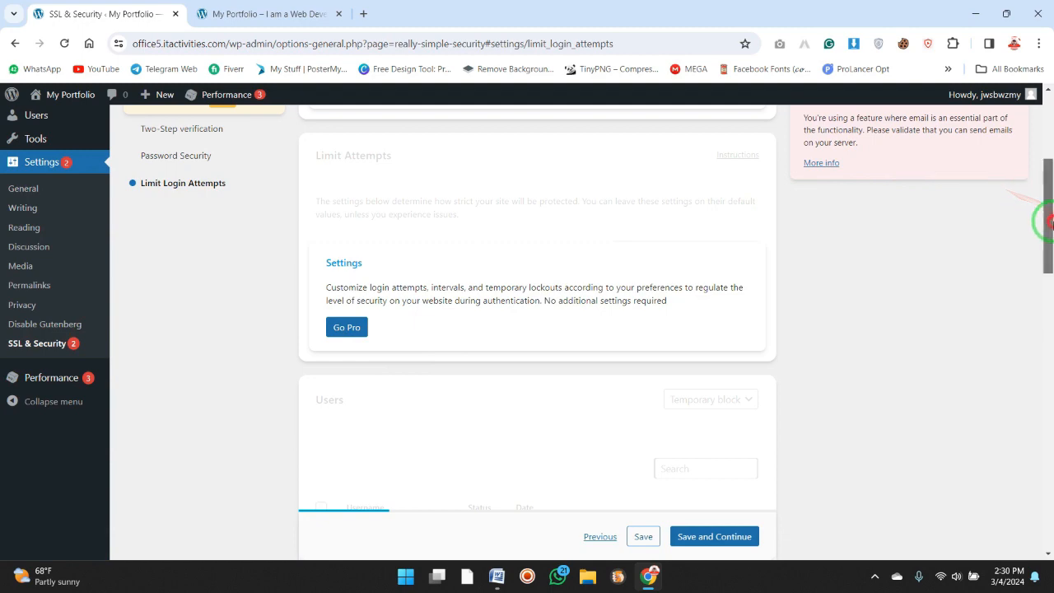
{"action": "left_click_drag", "start_coordinate": [1046, 223], "coordinate": [1049, 195]}
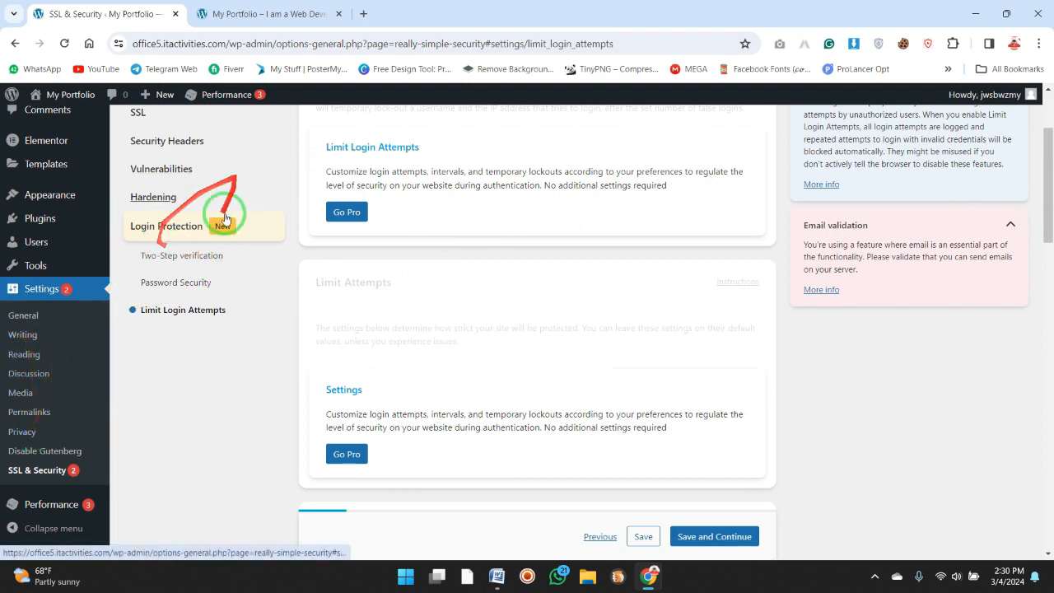
{"action": "mouse_move", "coordinate": [50, 150]}
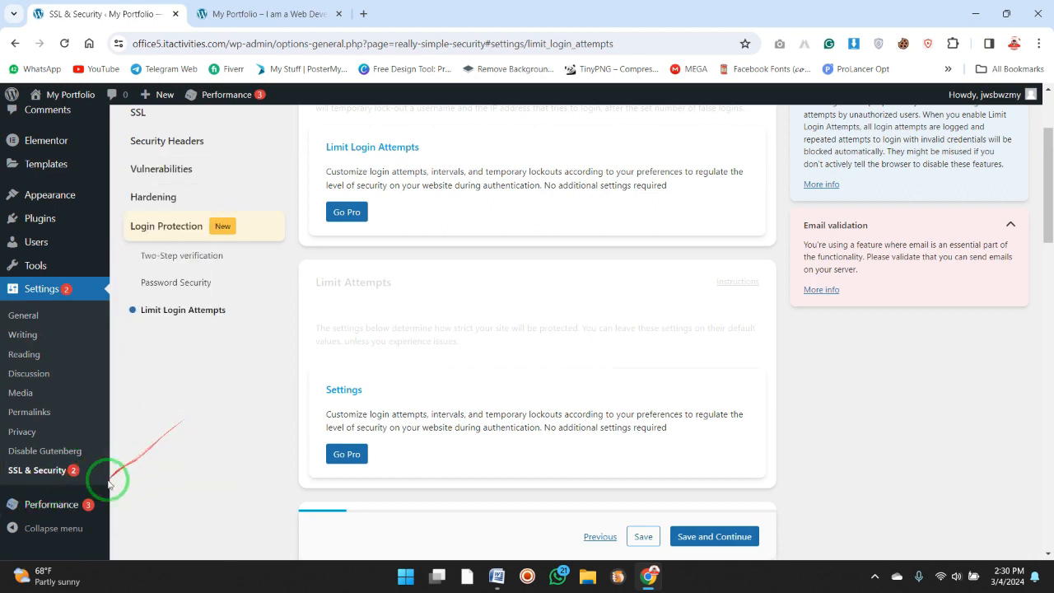
{"action": "mouse_move", "coordinate": [71, 506]}
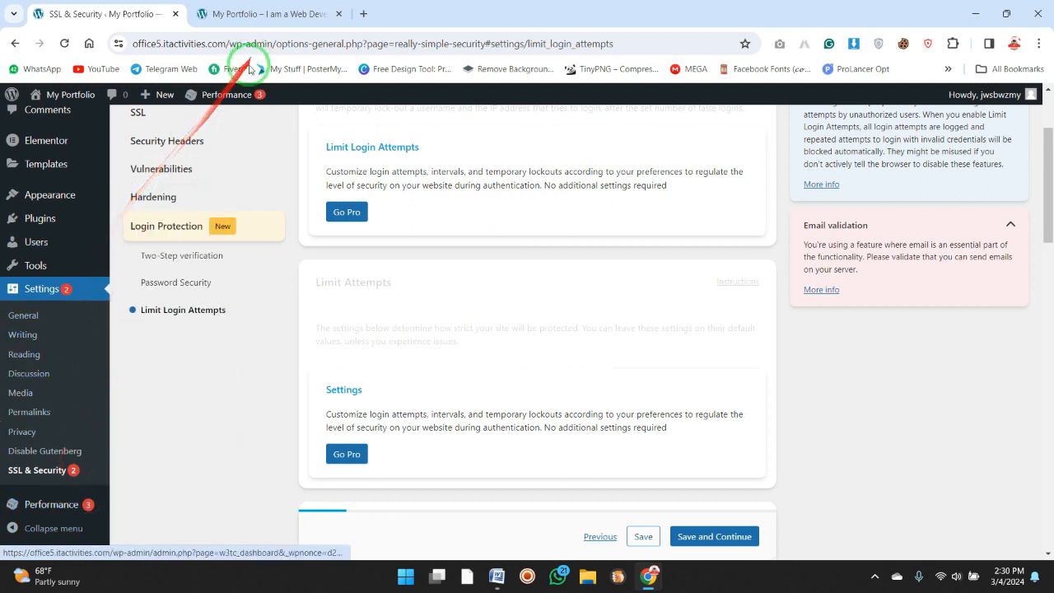
{"action": "mouse_move", "coordinate": [231, 95]}
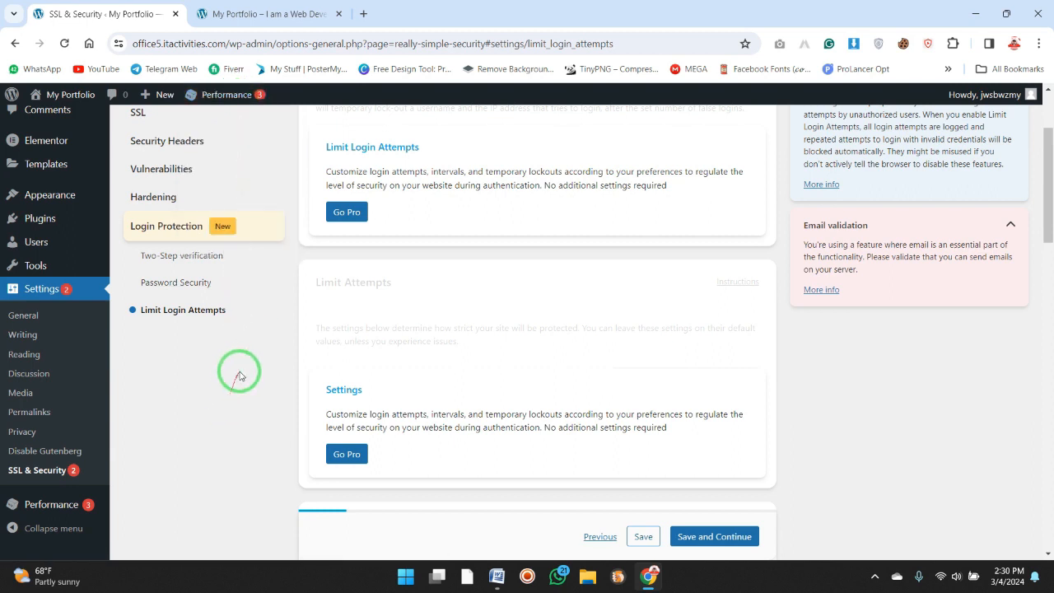
Open the Really Simple SSL dashboard, view the open WordPress 301 redirect task's SSL settings, and return to the task list.
{"action": "left_click", "coordinate": [49, 470]}
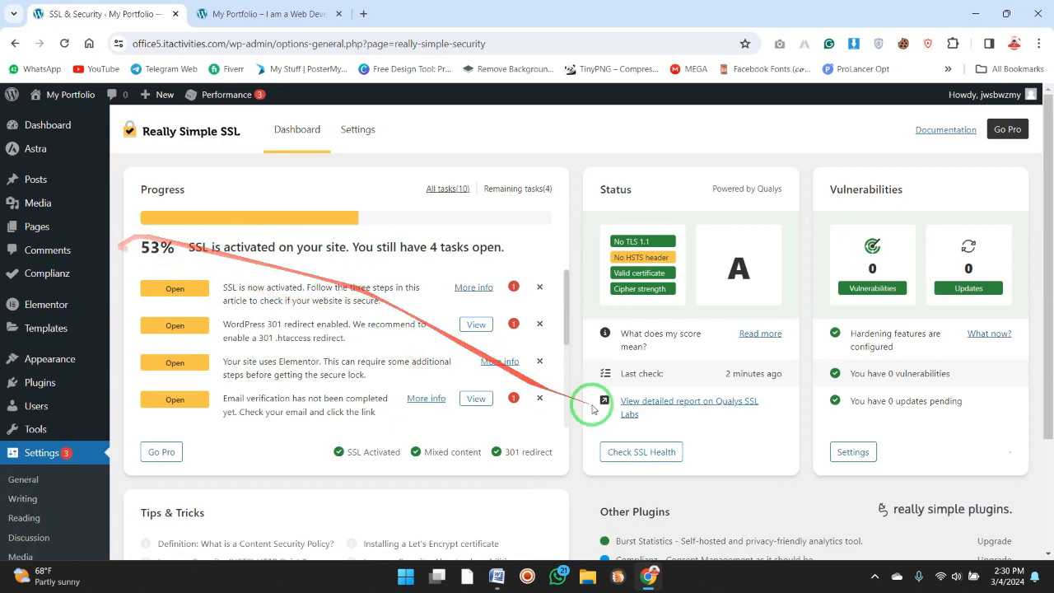
{"action": "left_click", "coordinate": [478, 324]}
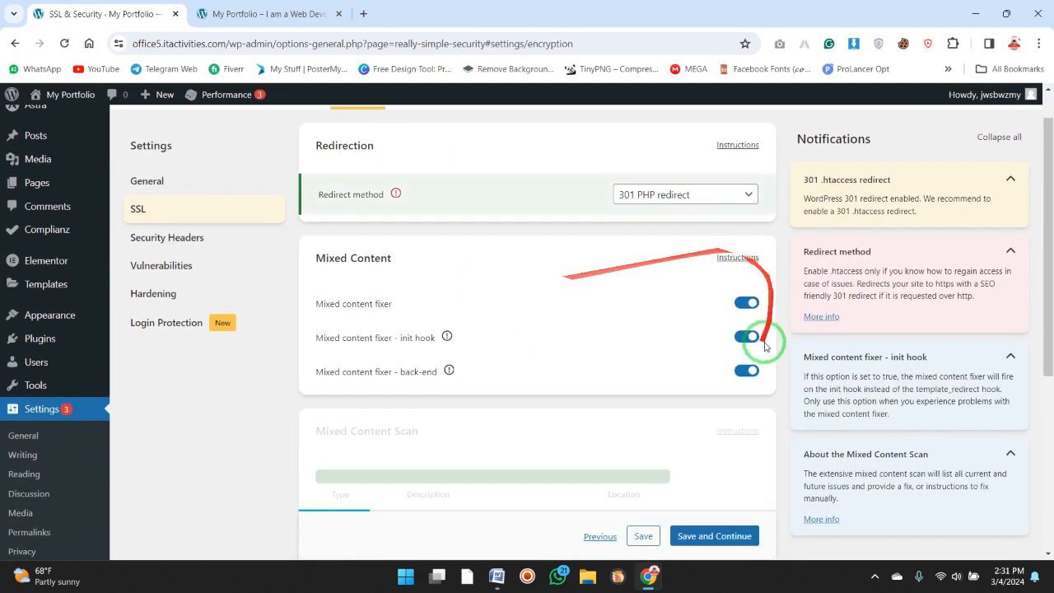
{"action": "left_click", "coordinate": [15, 43]}
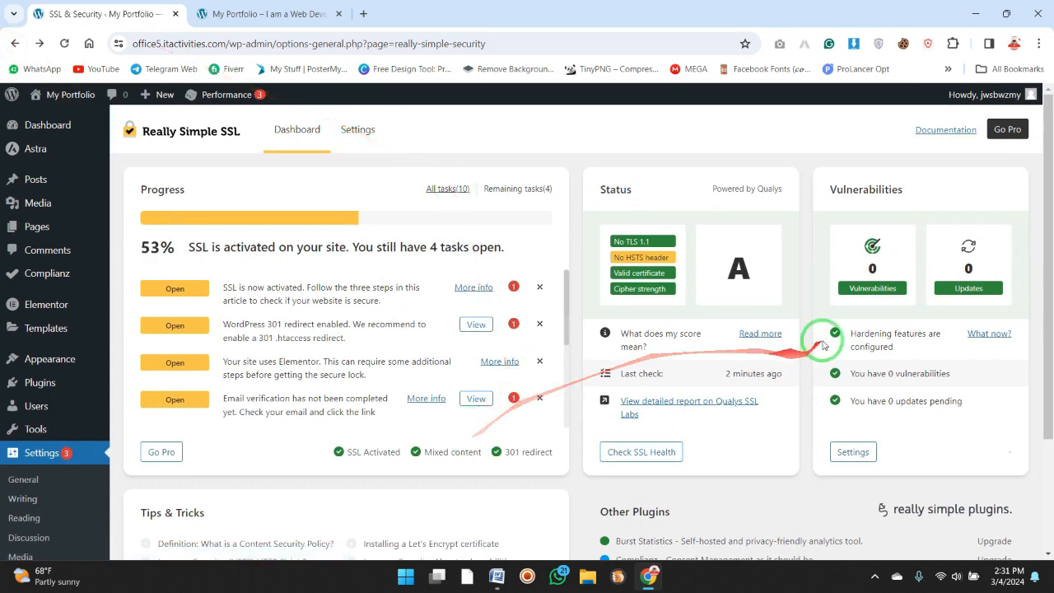
Open the General settings from the email verification task, enable Stop editing the .htaccess file, and save and continue.
{"action": "left_click_drag", "start_coordinate": [1047, 247], "coordinate": [1046, 223]}
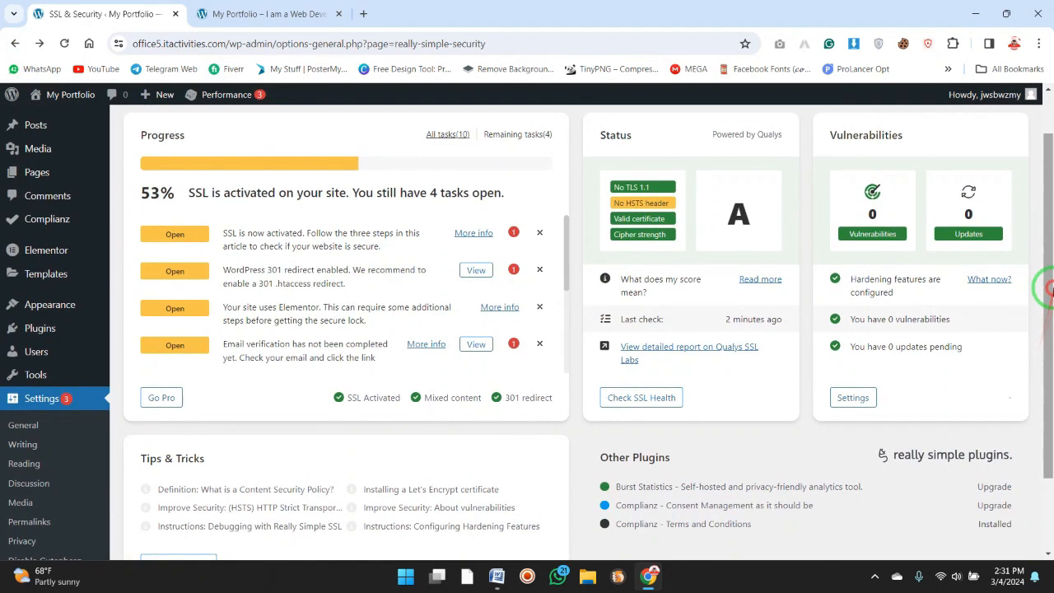
{"action": "left_click", "coordinate": [481, 344]}
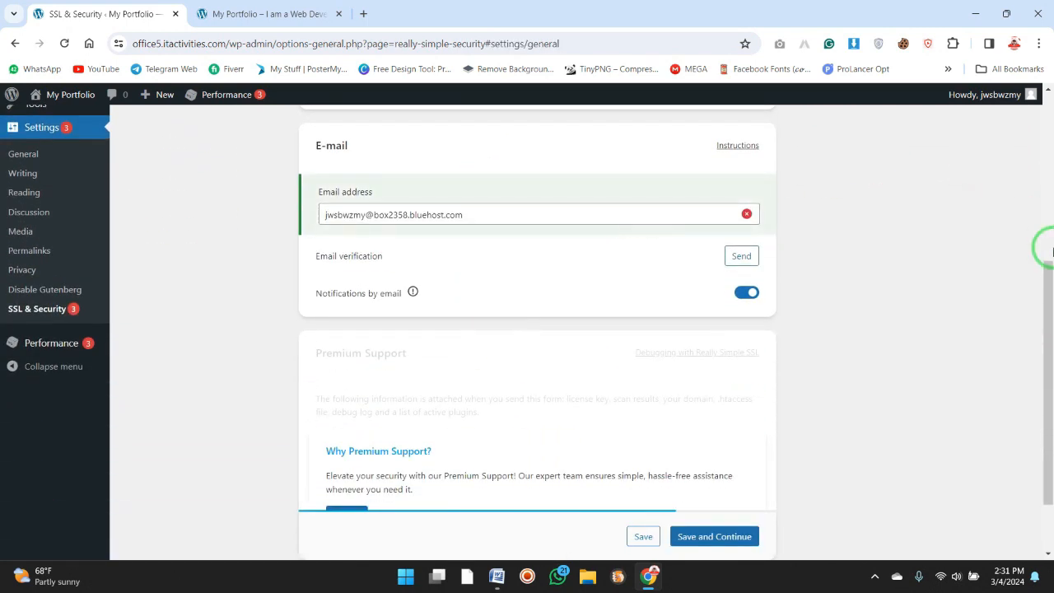
{"action": "left_click", "coordinate": [1049, 247]}
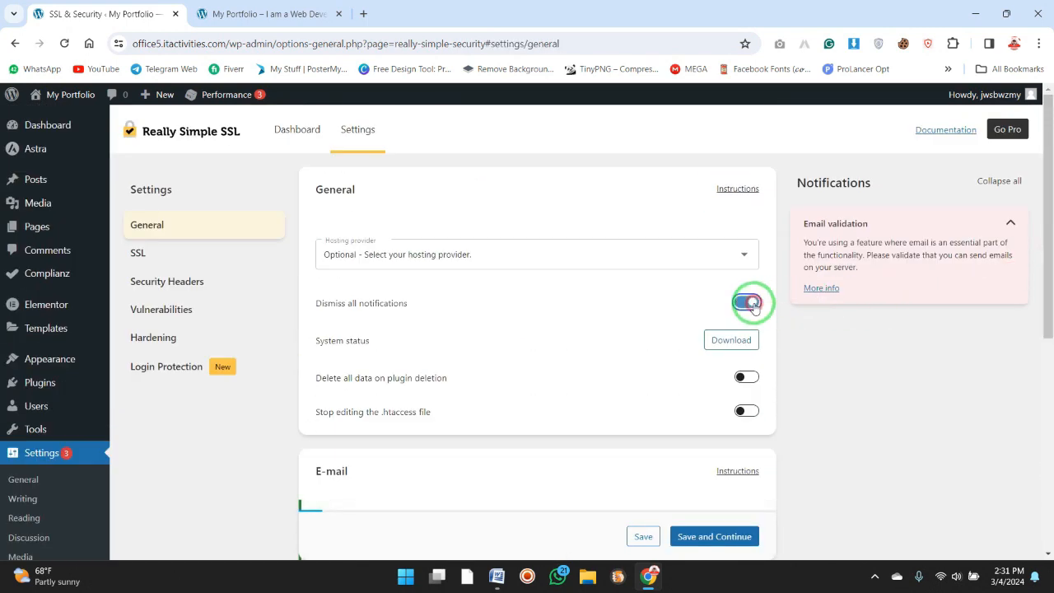
{"action": "left_click", "coordinate": [753, 412]}
{"action": "scroll", "coordinate": [1041, 306], "scroll_direction": "down", "scroll_amount": 5}
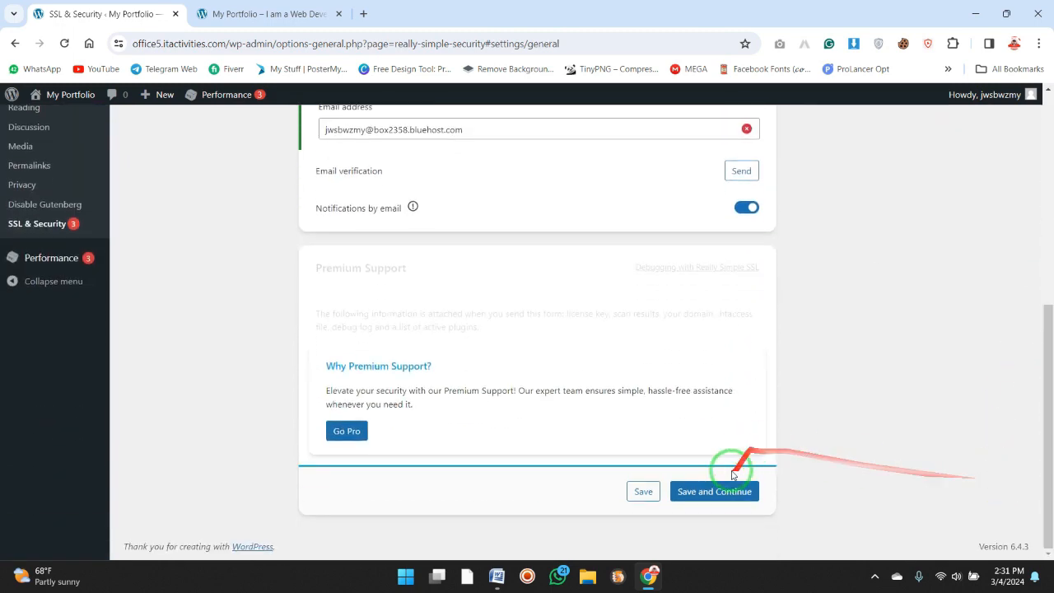
{"action": "left_click", "coordinate": [722, 489]}
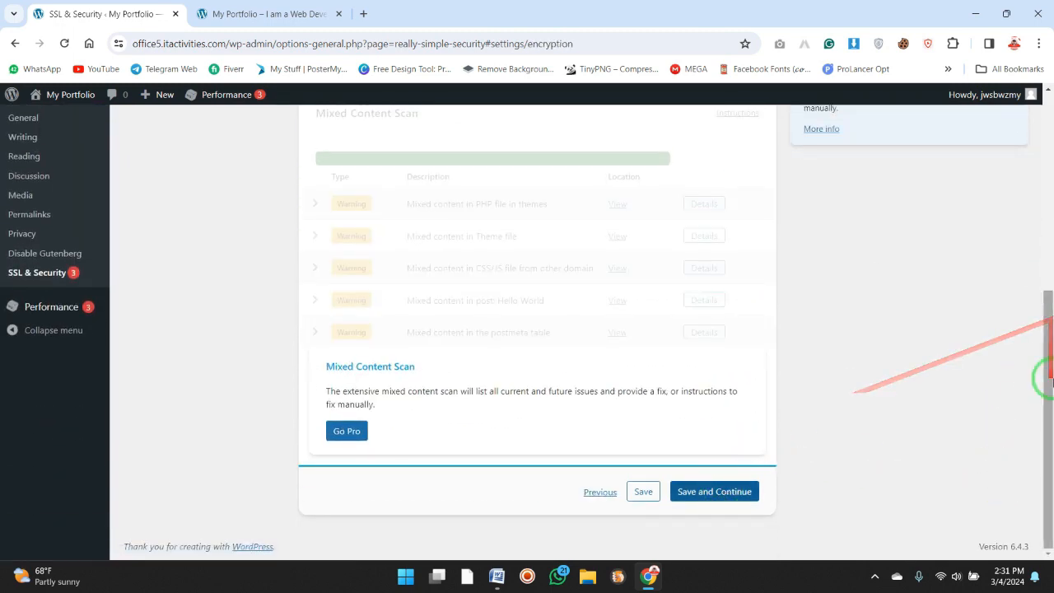
Save the SSL, Recommended Security Headers, HTTP Strict Transport Security and Permissions Policy pages without changing their options.
{"action": "left_click_drag", "start_coordinate": [1052, 382], "coordinate": [1015, 410]}
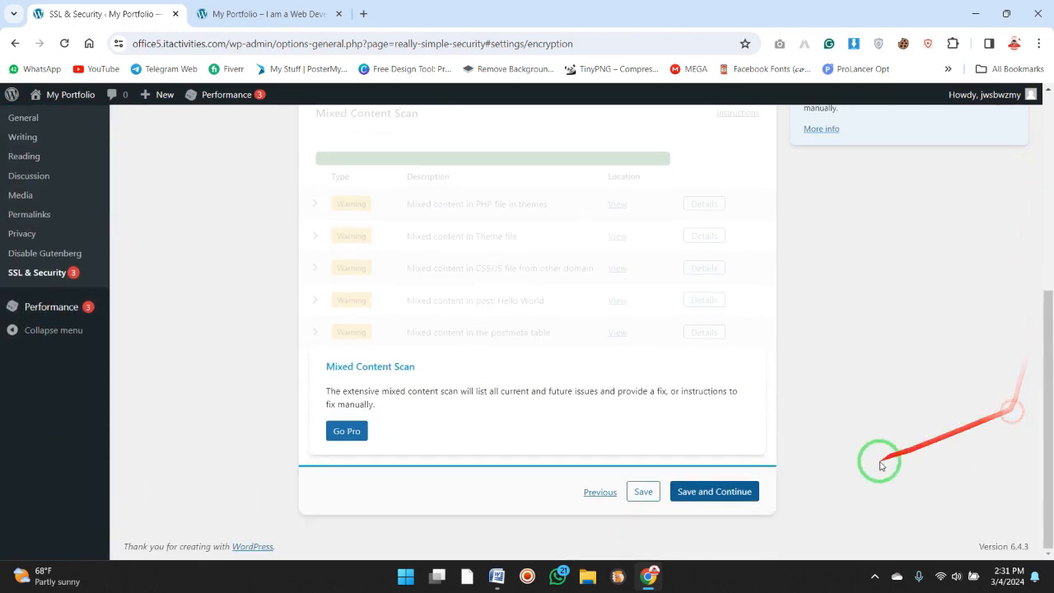
{"action": "left_click", "coordinate": [730, 490]}
{"action": "scroll", "coordinate": [859, 353], "scroll_direction": "up", "scroll_amount": 5}
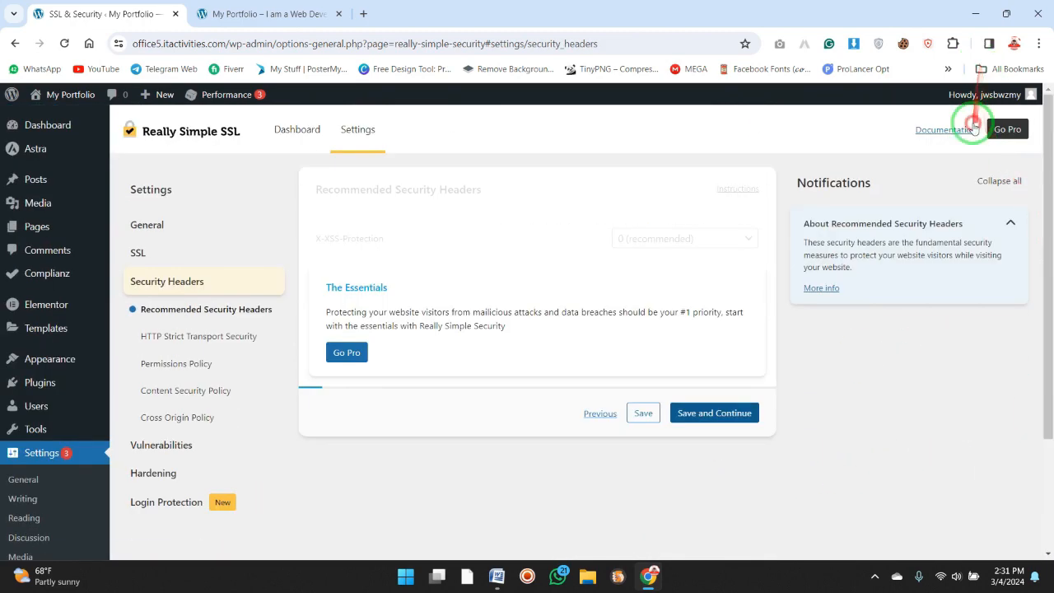
{"action": "left_click", "coordinate": [736, 413]}
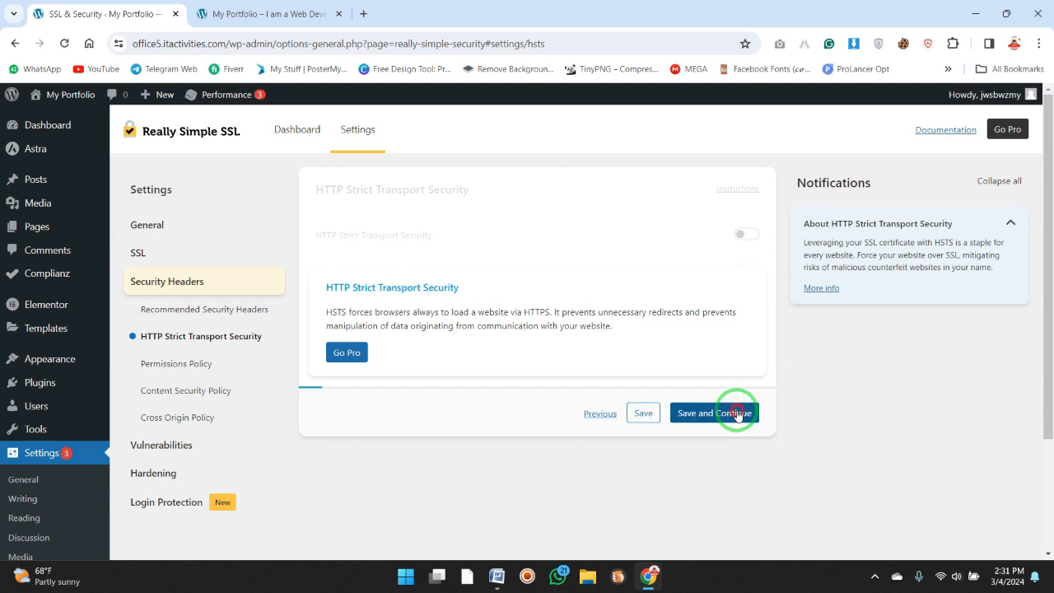
{"action": "left_click", "coordinate": [736, 413]}
{"action": "left_click_drag", "start_coordinate": [1042, 294], "coordinate": [984, 530]}
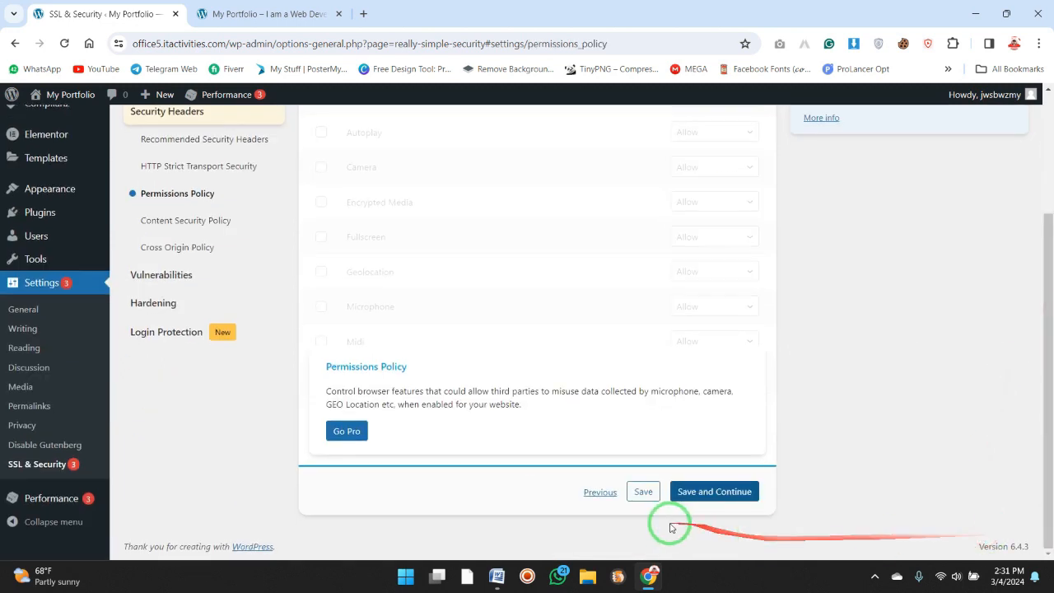
{"action": "left_click", "coordinate": [640, 492]}
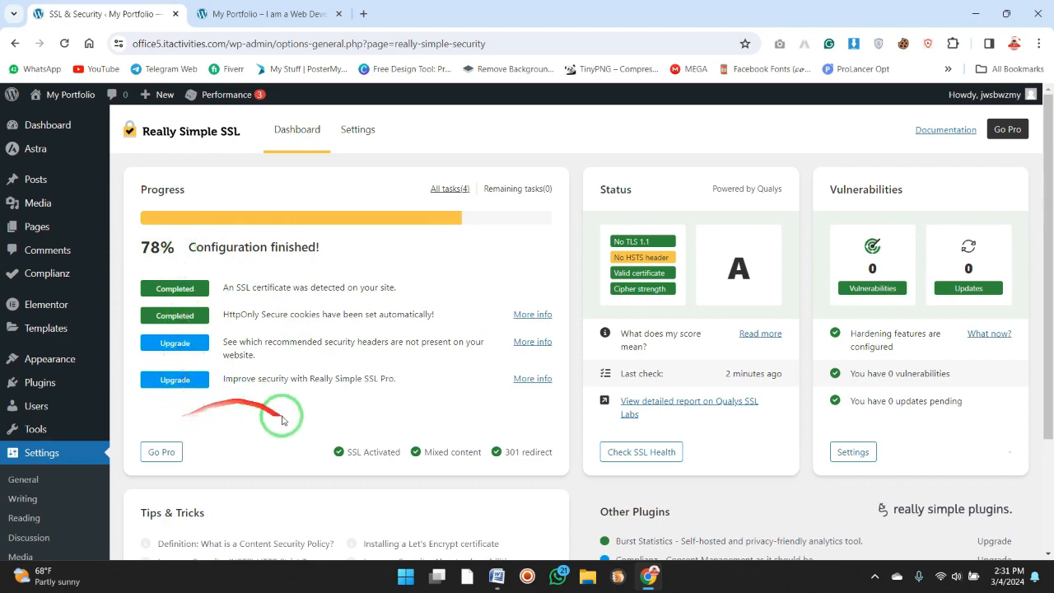
Review the Really Simple SSL dashboard from Progress down to Tips & Tricks, and return to the WordPress Dashboard.
{"action": "scroll", "coordinate": [1047, 499], "scroll_direction": "down", "scroll_amount": 2}
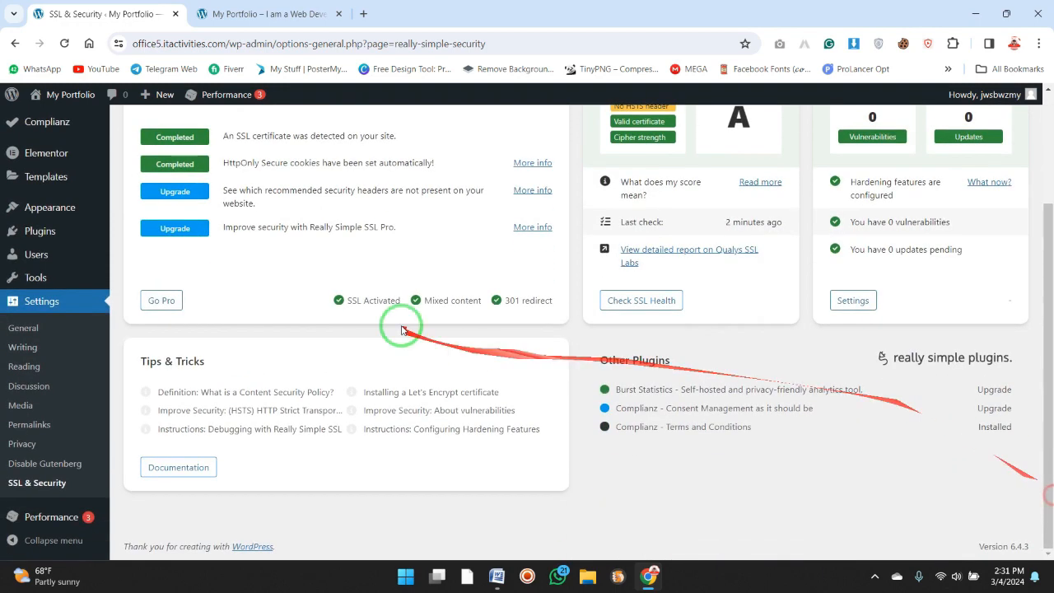
{"action": "scroll", "coordinate": [1047, 165], "scroll_direction": "up", "scroll_amount": 2}
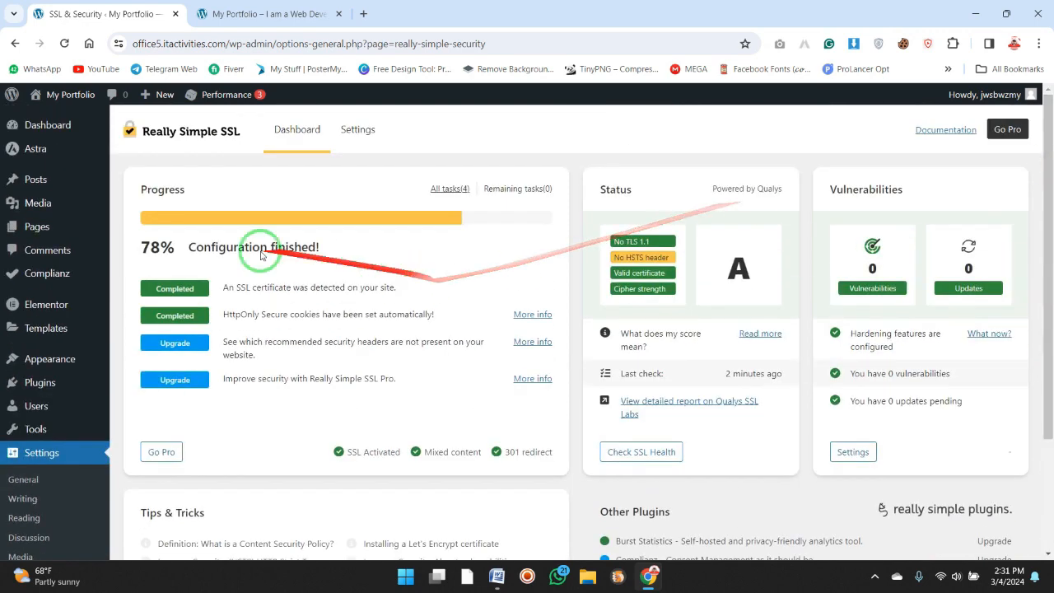
{"action": "left_click", "coordinate": [54, 128]}
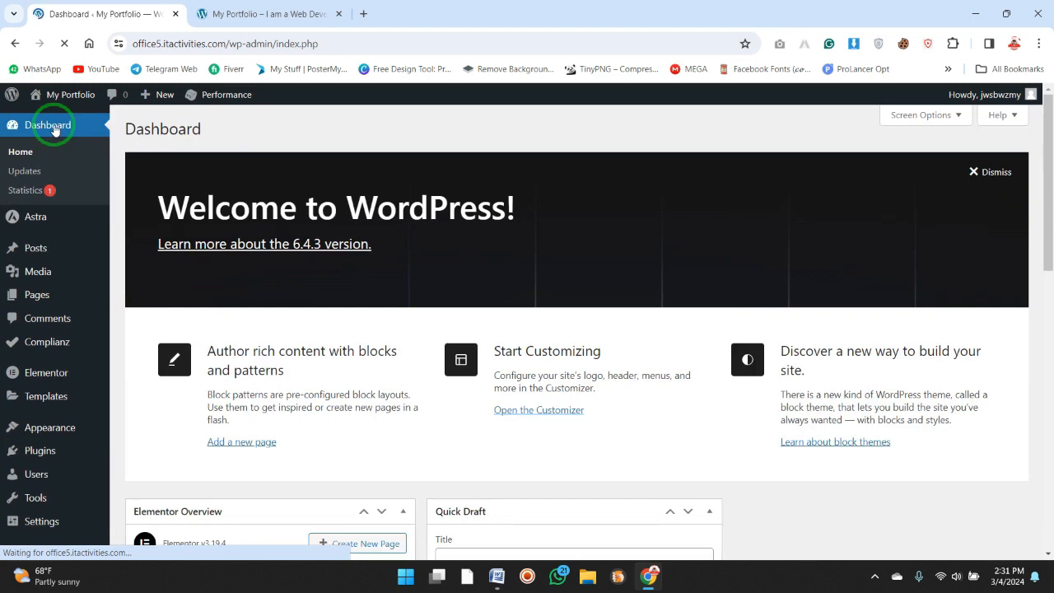
{"action": "mouse_move", "coordinate": [80, 308]}
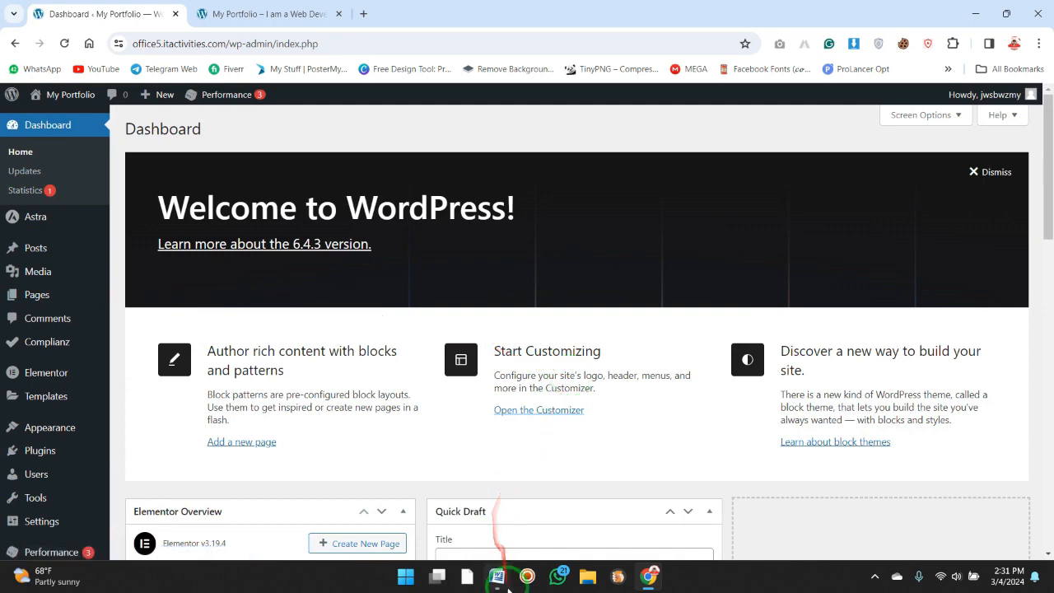
Switch to the WORDPRESS SETTING AND SETUP document in Word, review the bulleted task list, and return to the browser.
{"action": "mouse_move", "coordinate": [497, 575]}
{"action": "left_click", "coordinate": [505, 536]}
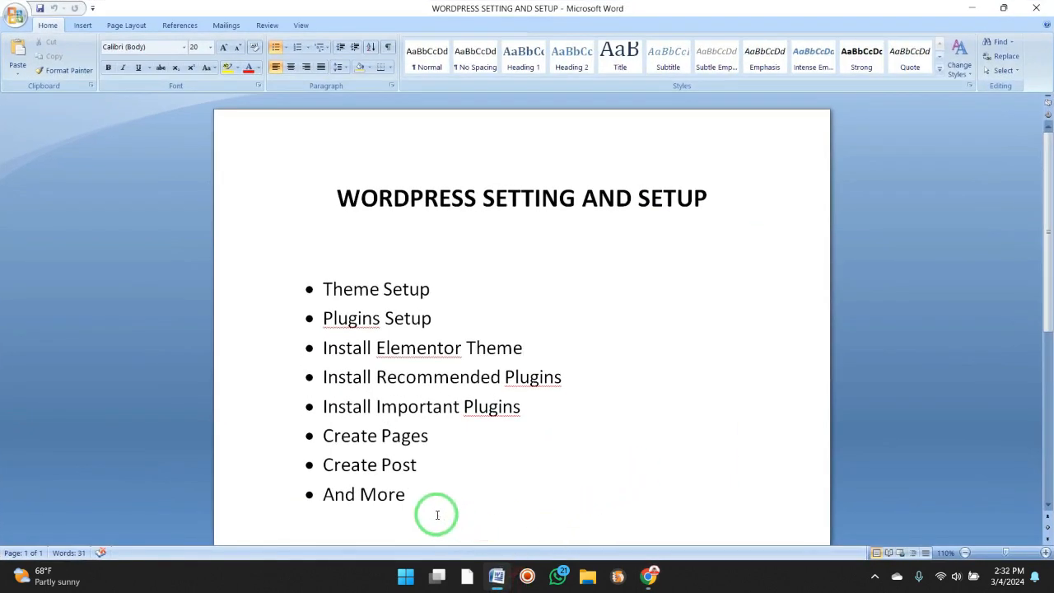
{"action": "left_click_drag", "start_coordinate": [437, 514], "coordinate": [356, 257]}
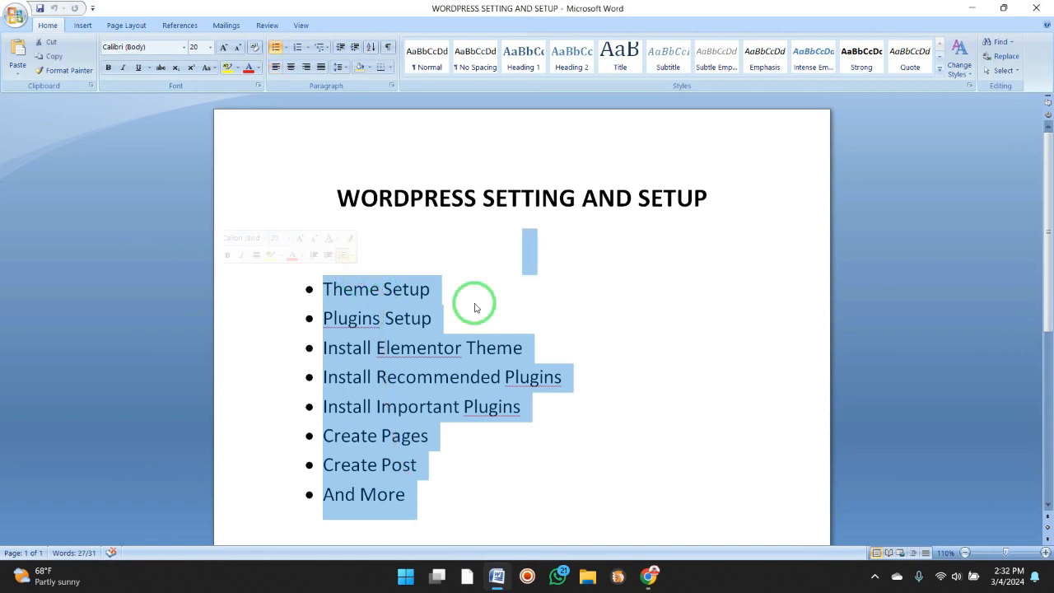
{"action": "left_click", "coordinate": [630, 398]}
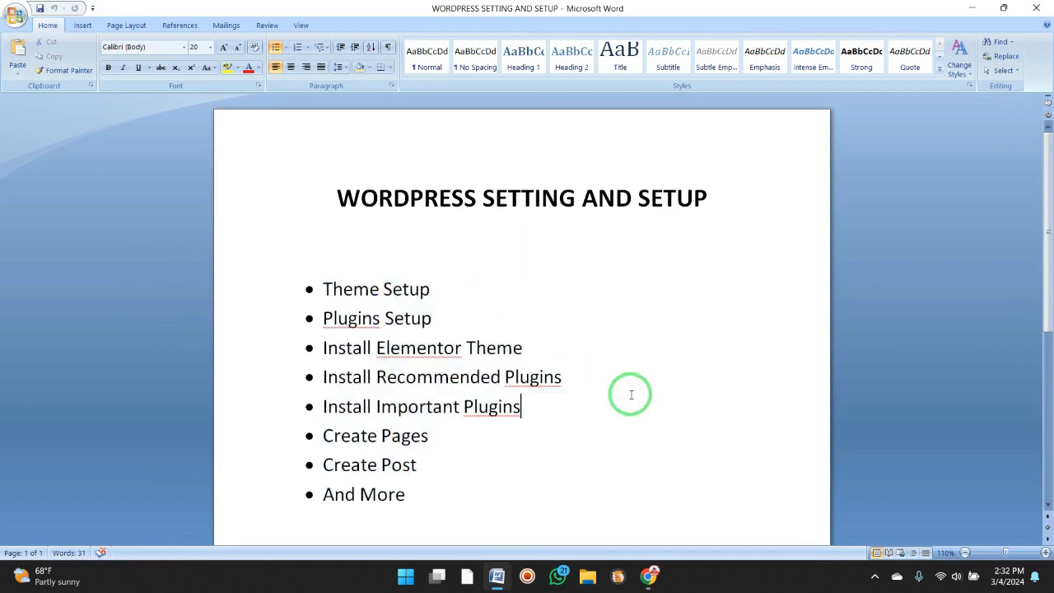
{"action": "left_click", "coordinate": [980, 10]}
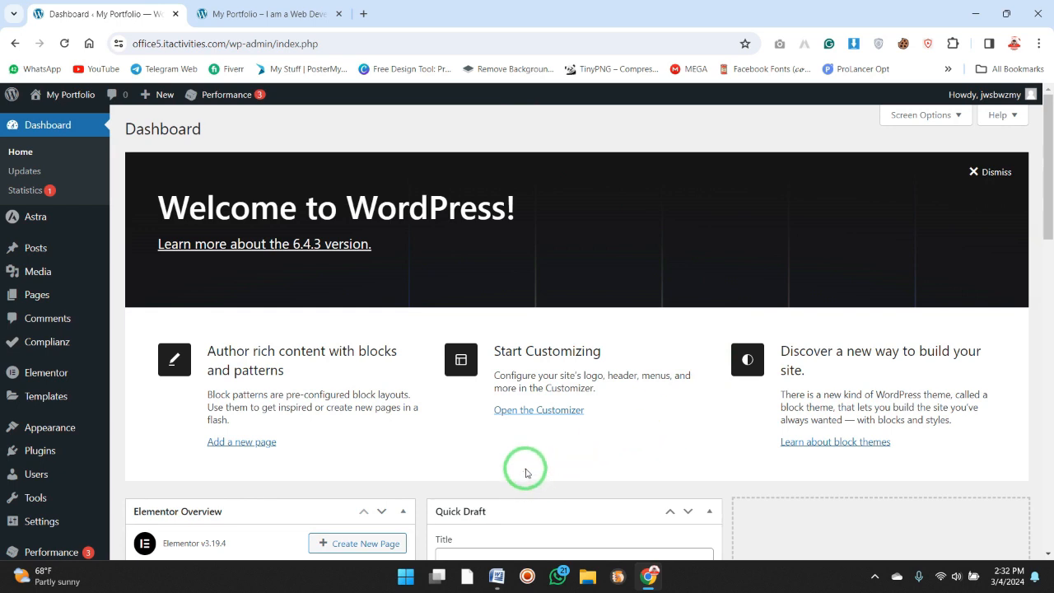
{"action": "left_click", "coordinate": [555, 133]}
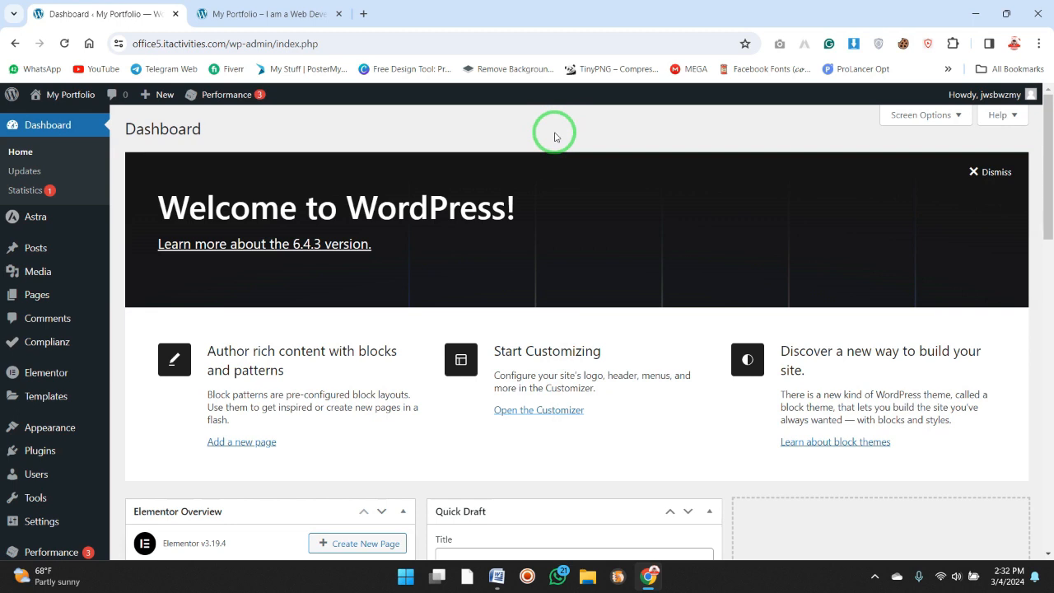
{"action": "left_click", "coordinate": [554, 134]}
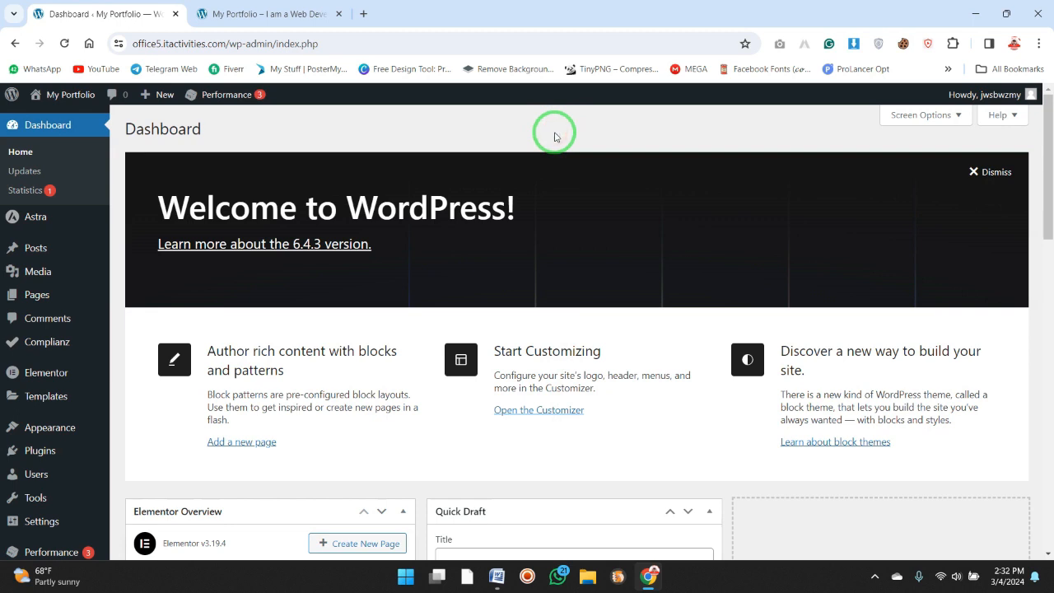